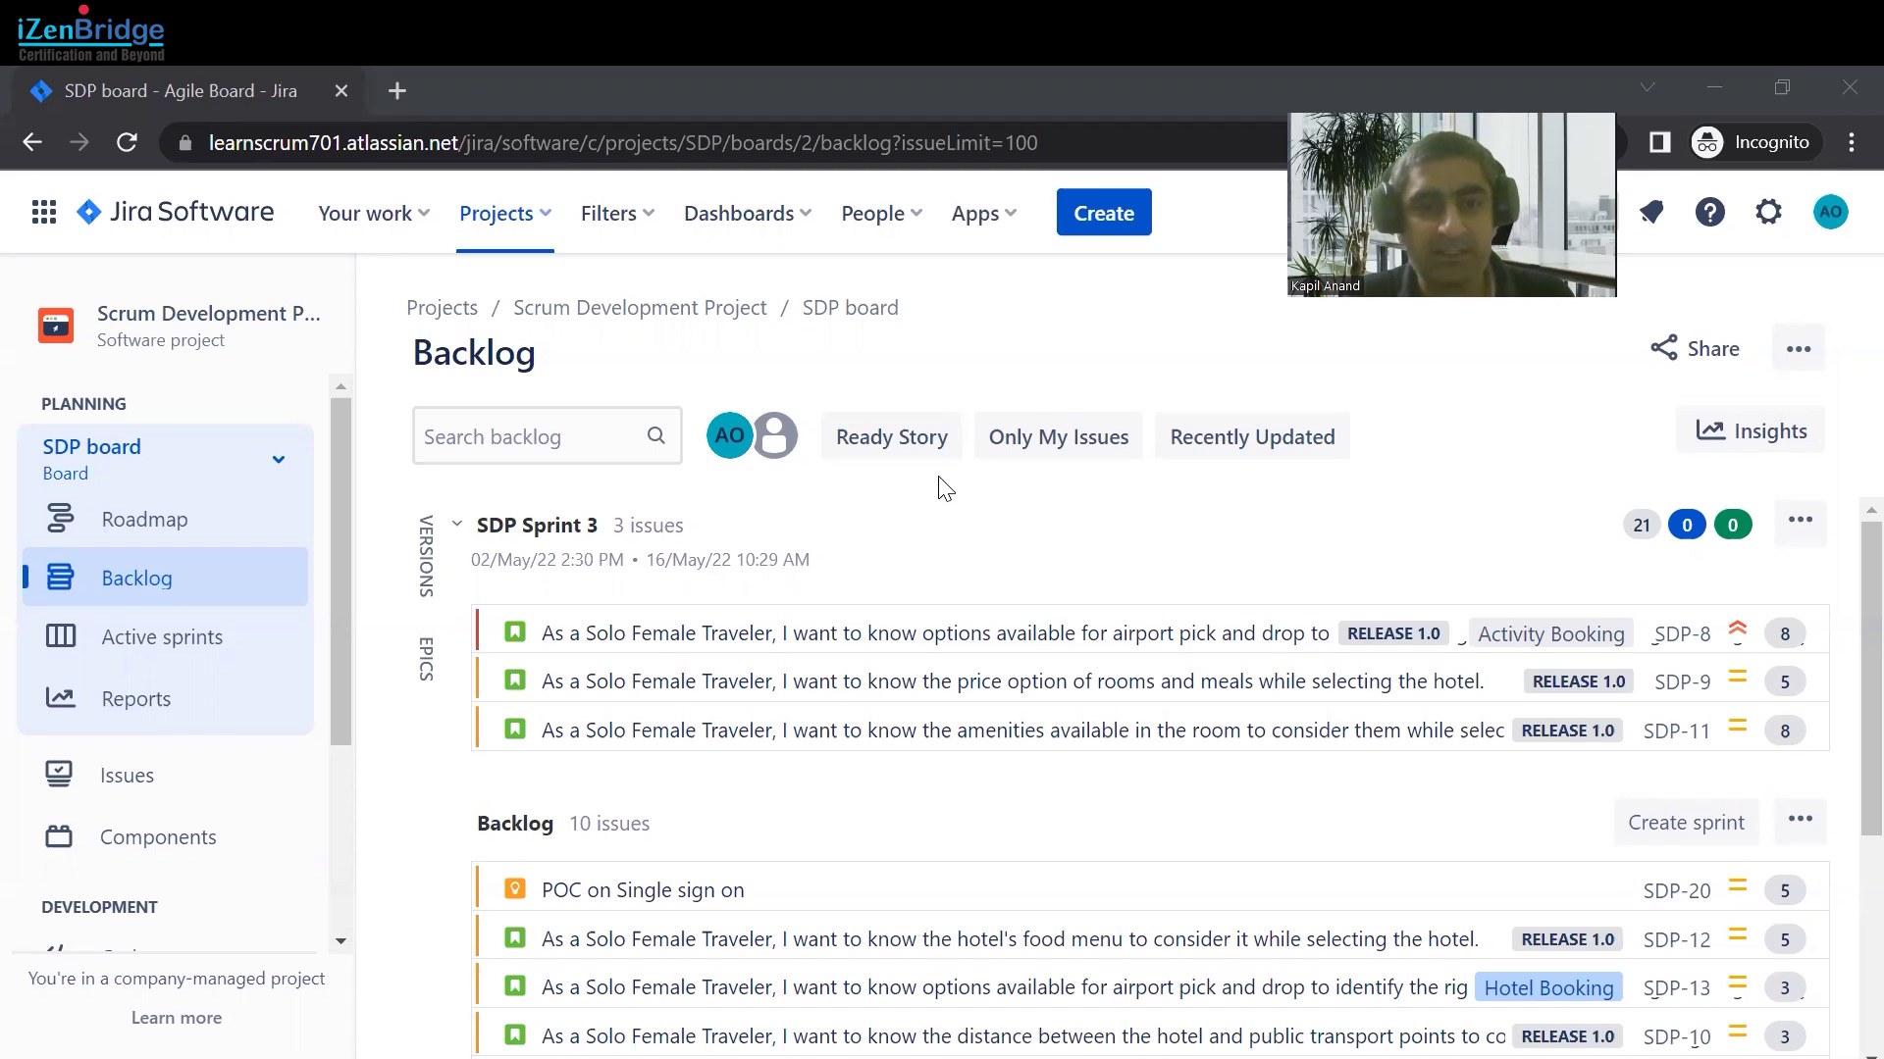
Step: Open Jira's Issues administration settings from the Settings menu
left_click(1769, 218)
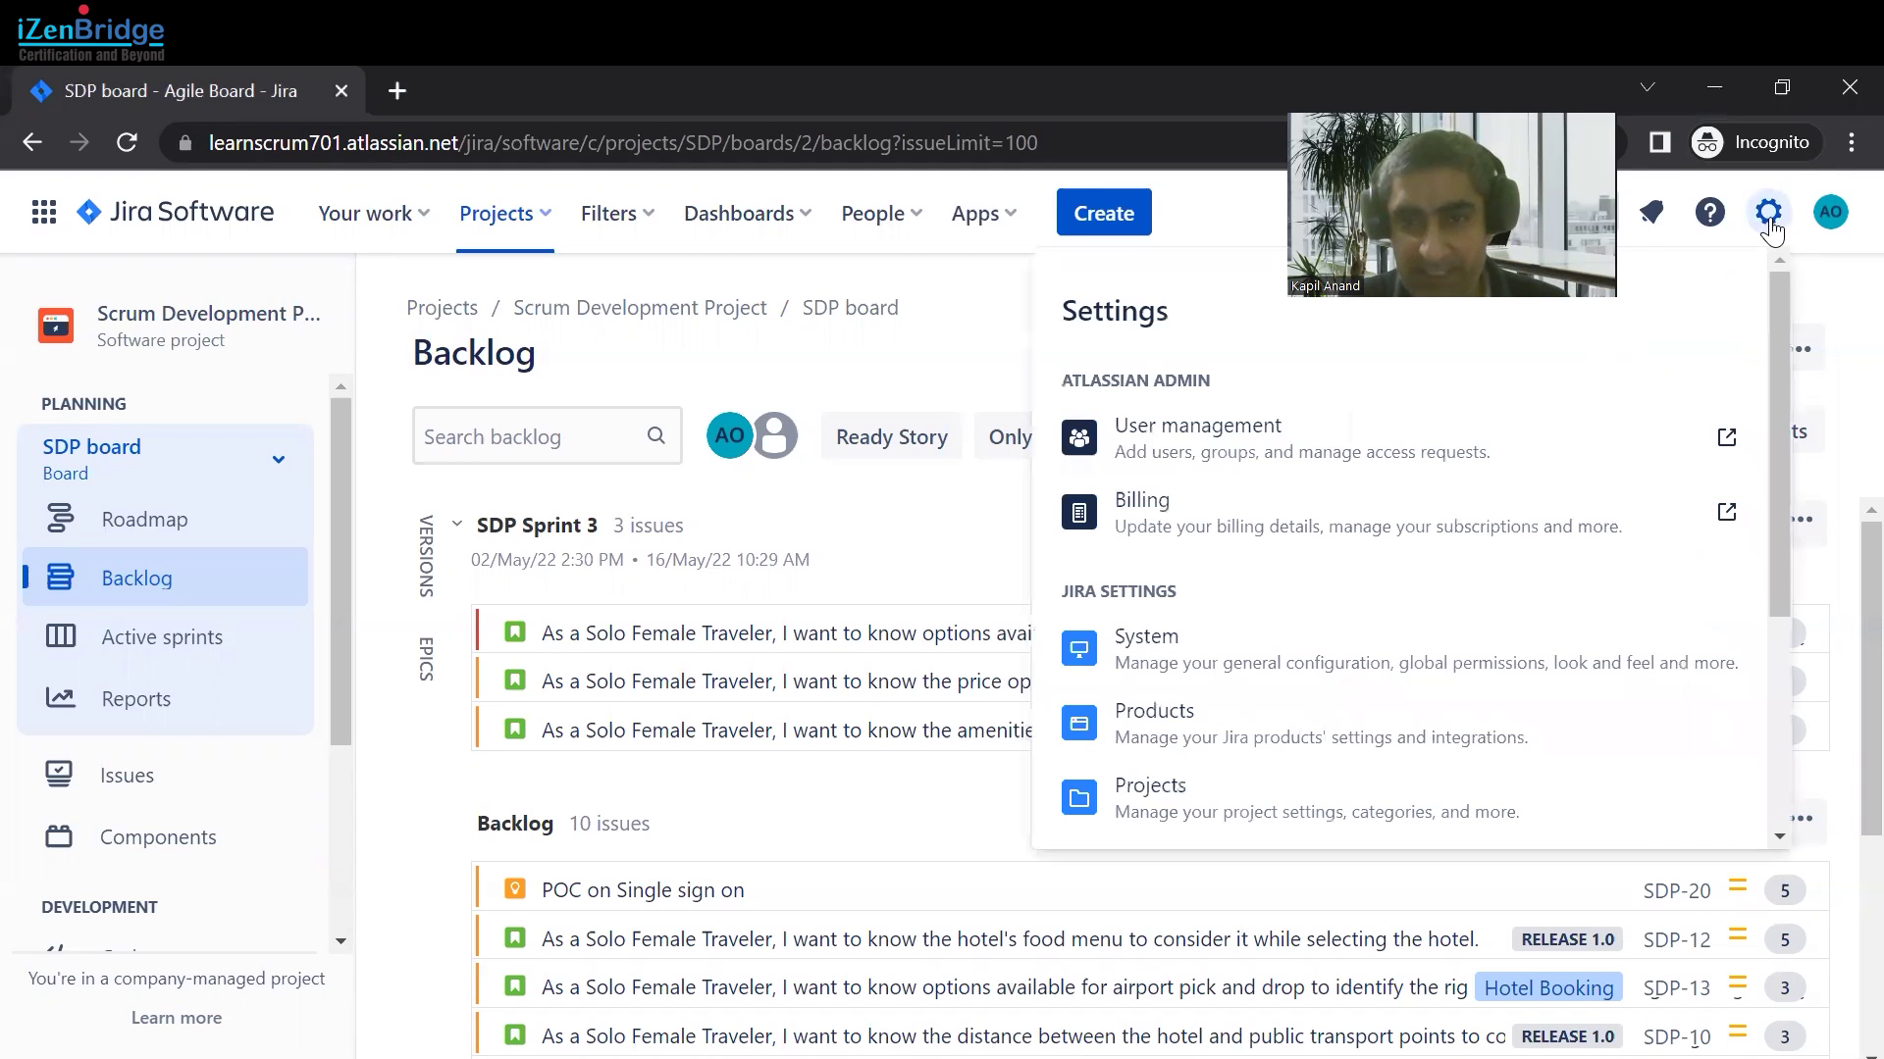
scroll(1522, 643, "down", 2)
scroll(1521, 643, "down", 2)
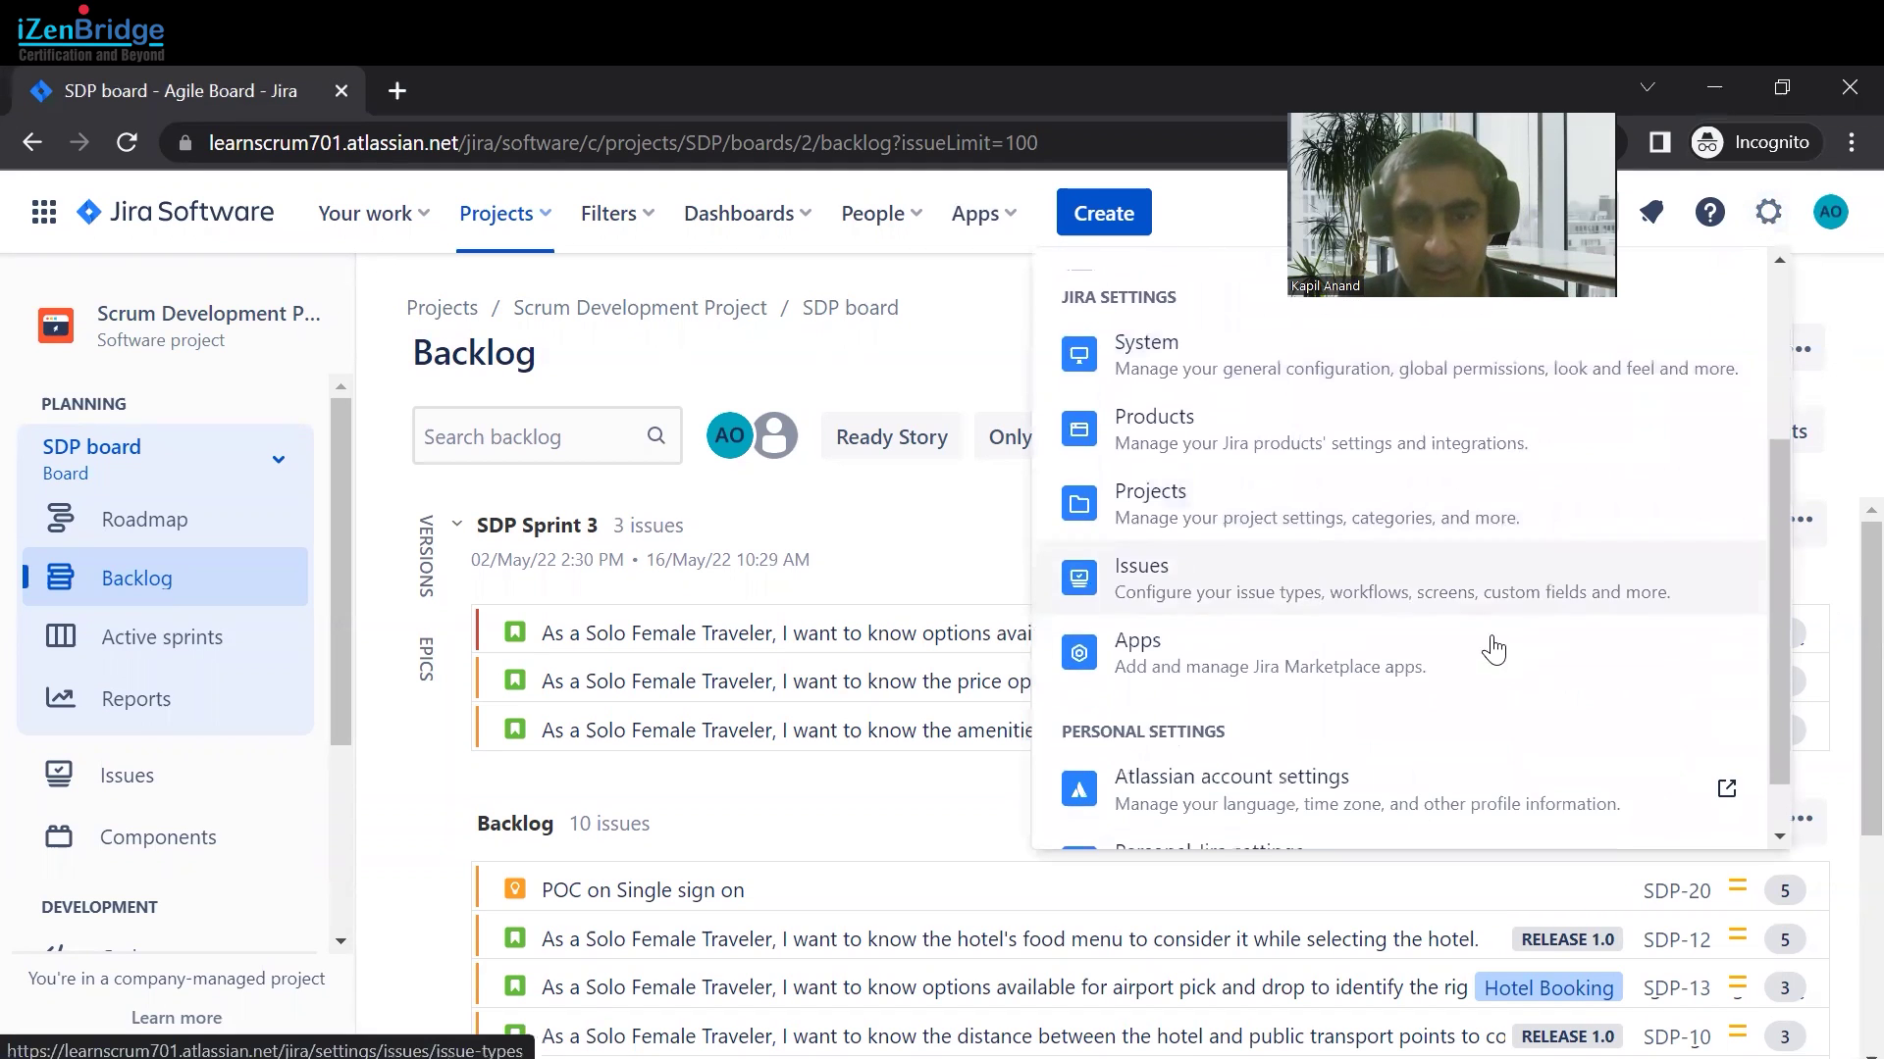
right_click(1250, 586)
left_click(1226, 585)
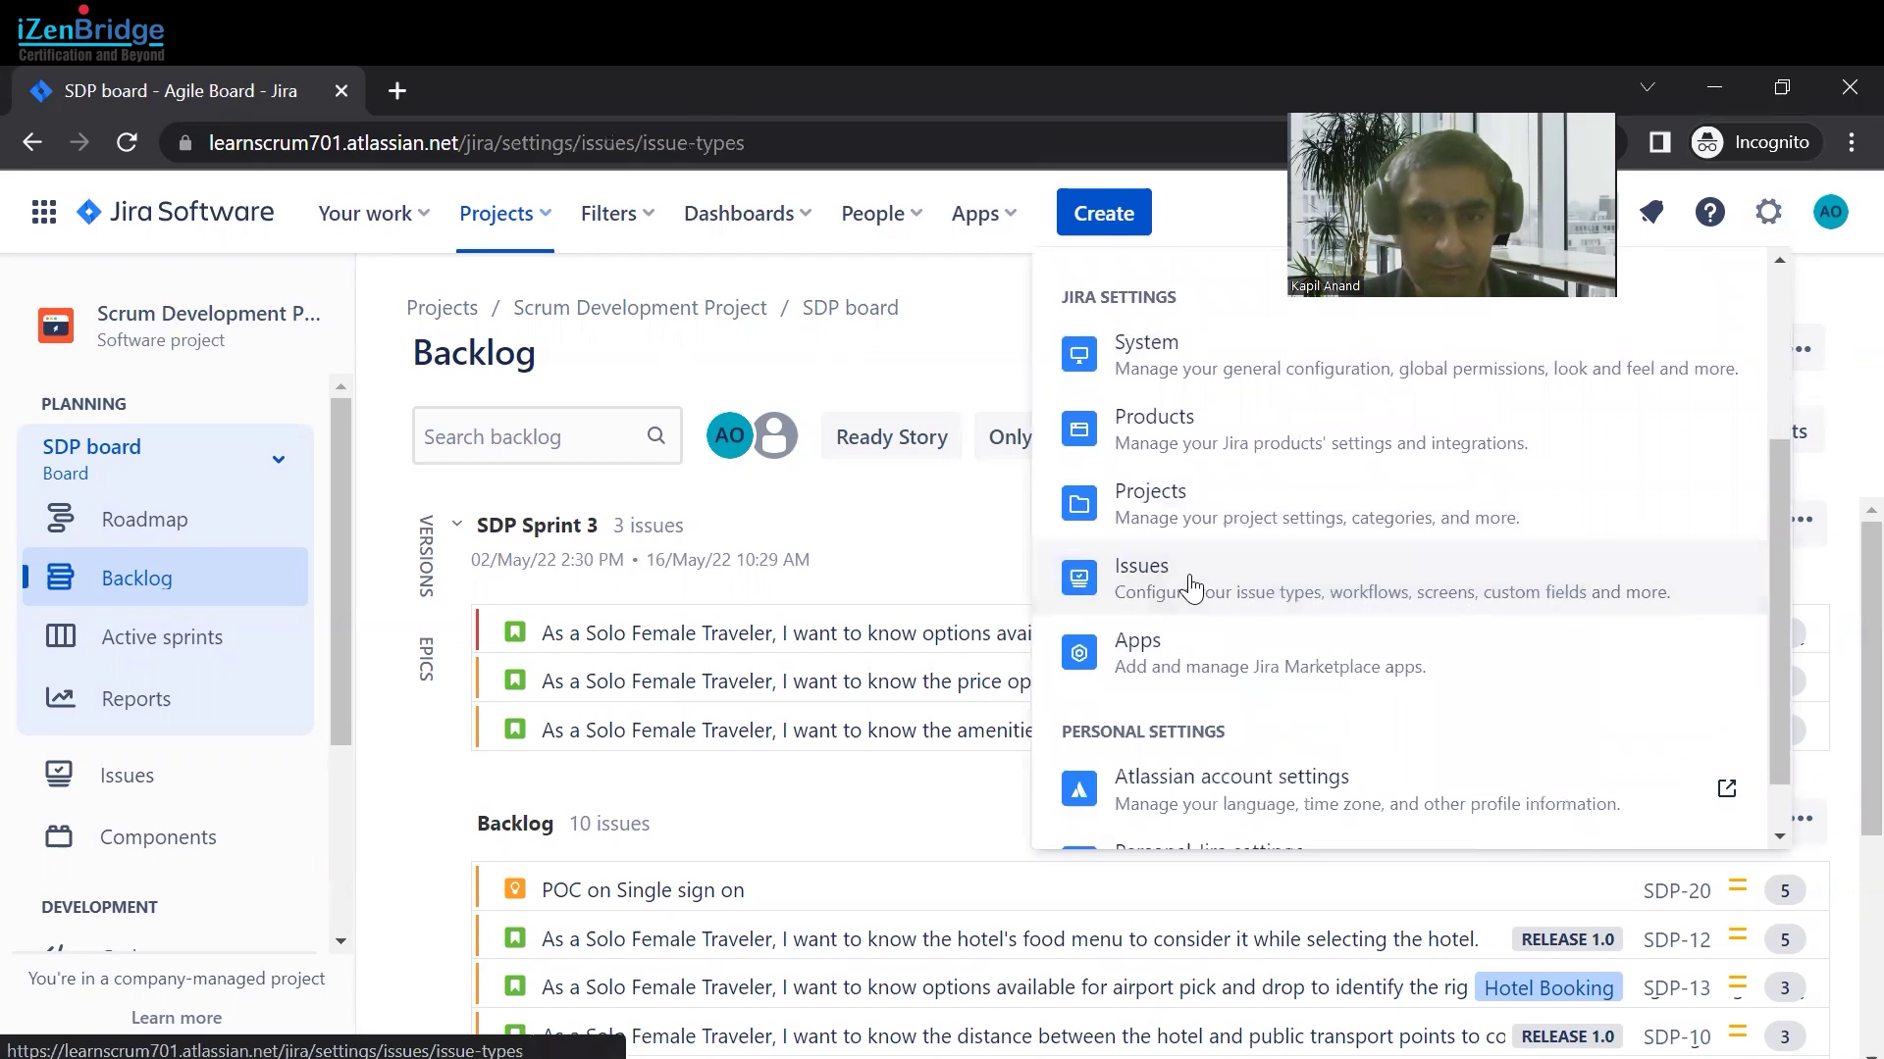
scroll(202, 677, "down", 5)
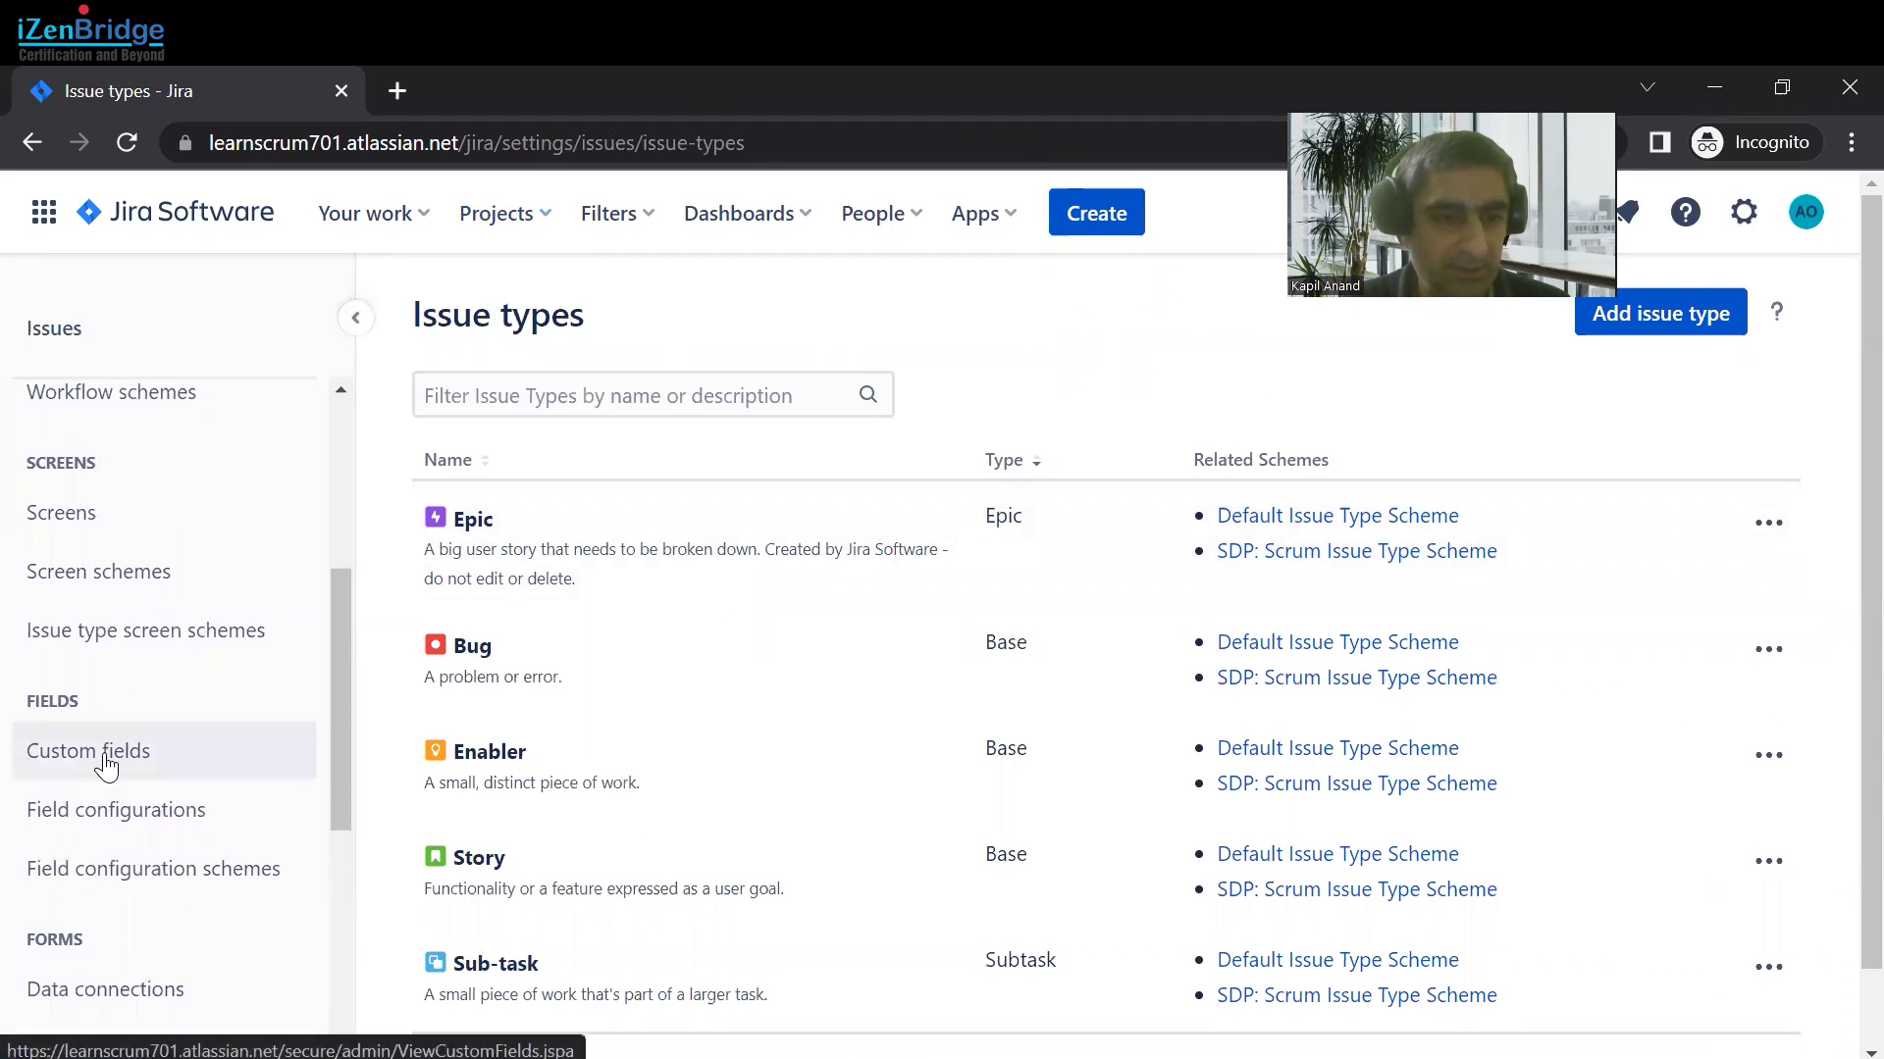
Step: Go to the Custom fields page listing the 29 active custom fields
left_click(106, 764)
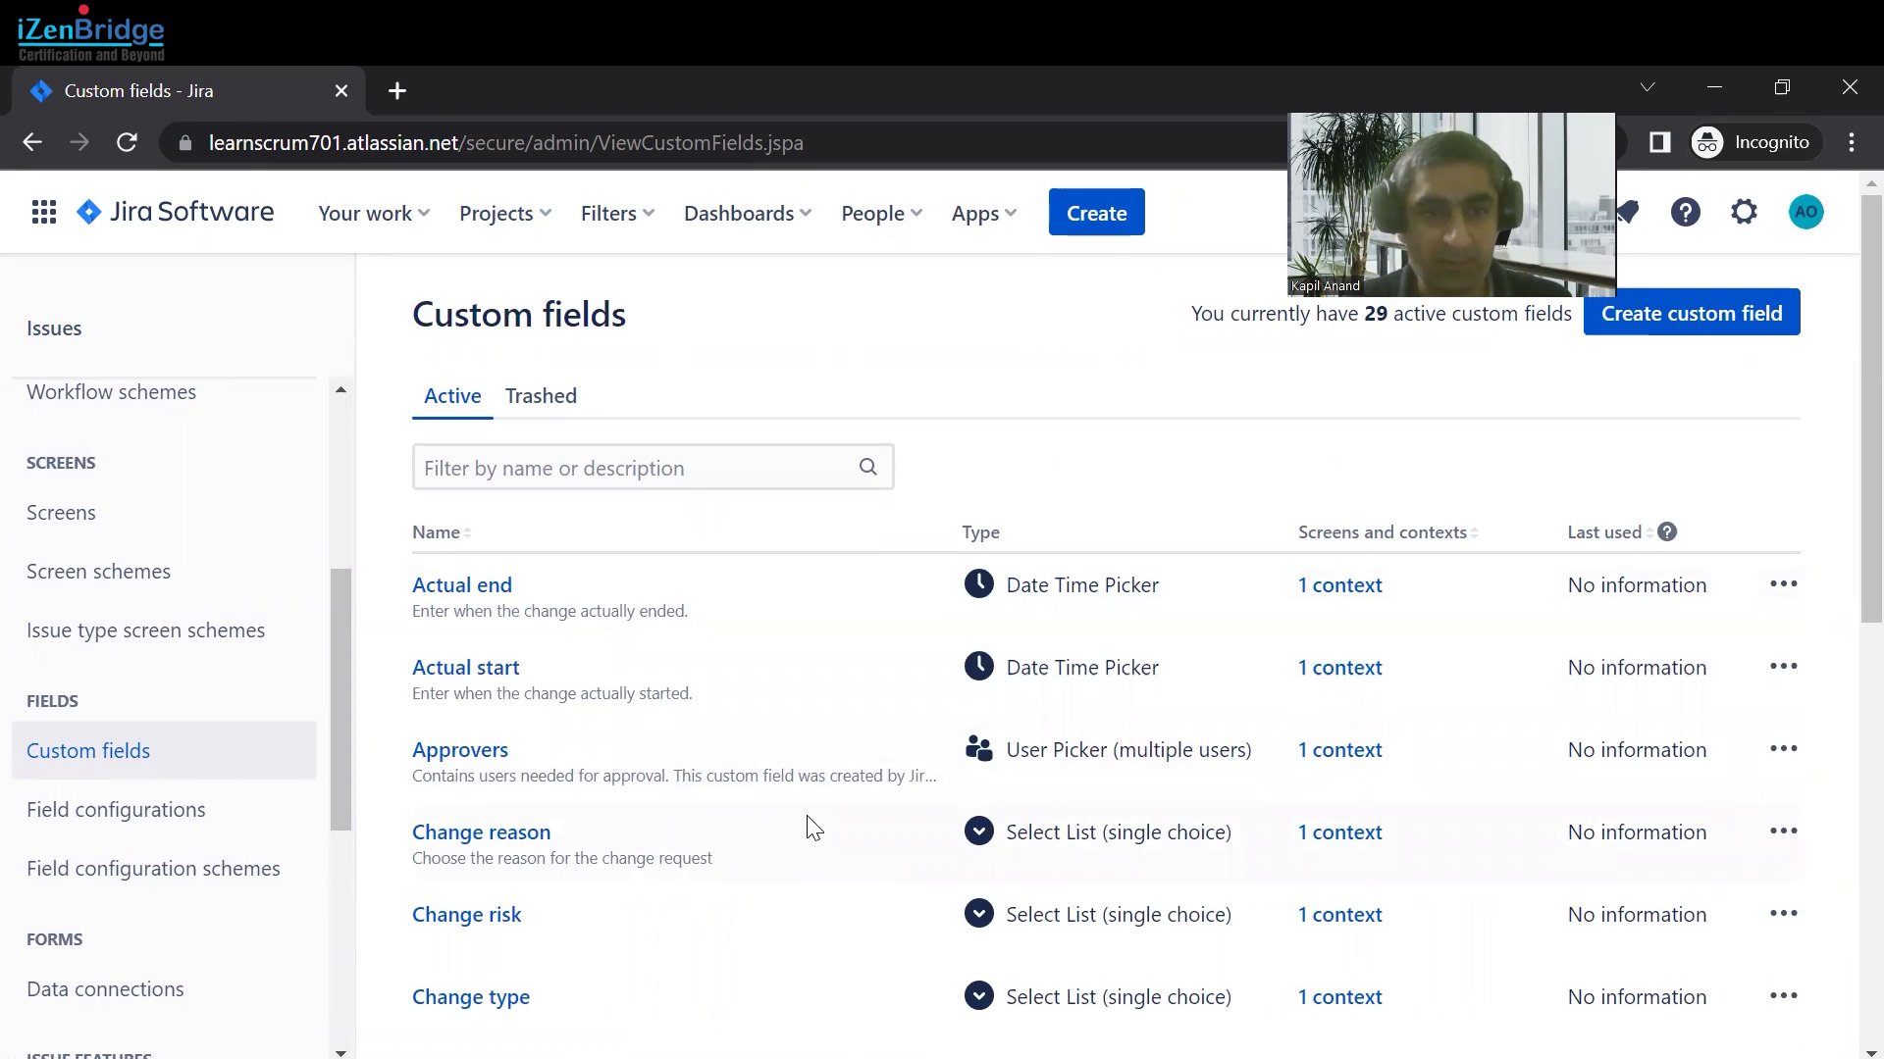
scroll(813, 827, "down", 1)
scroll(814, 827, "down", 8)
scroll(813, 827, "up", 9)
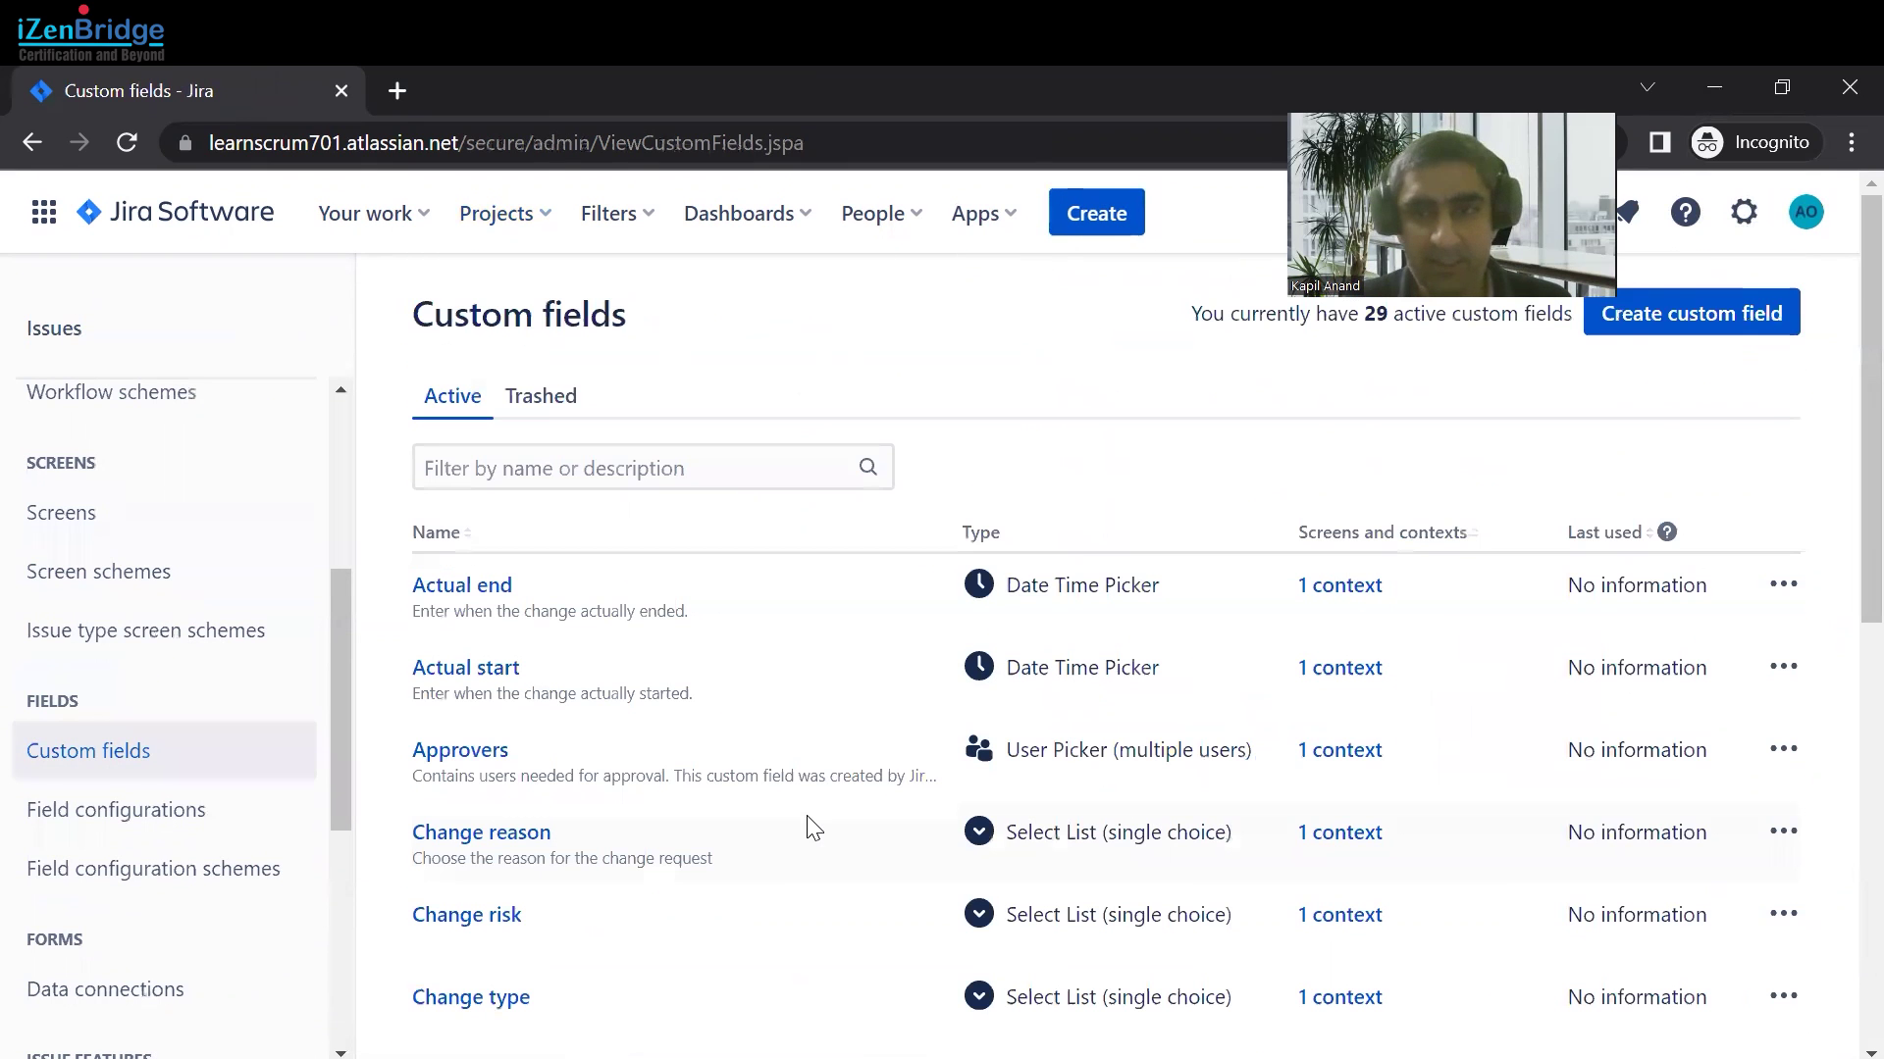
right_click(1680, 320)
Step: Create a custom field of type Select List (single choice) and continue to its configuration form
left_click(1665, 310)
left_click(1665, 310)
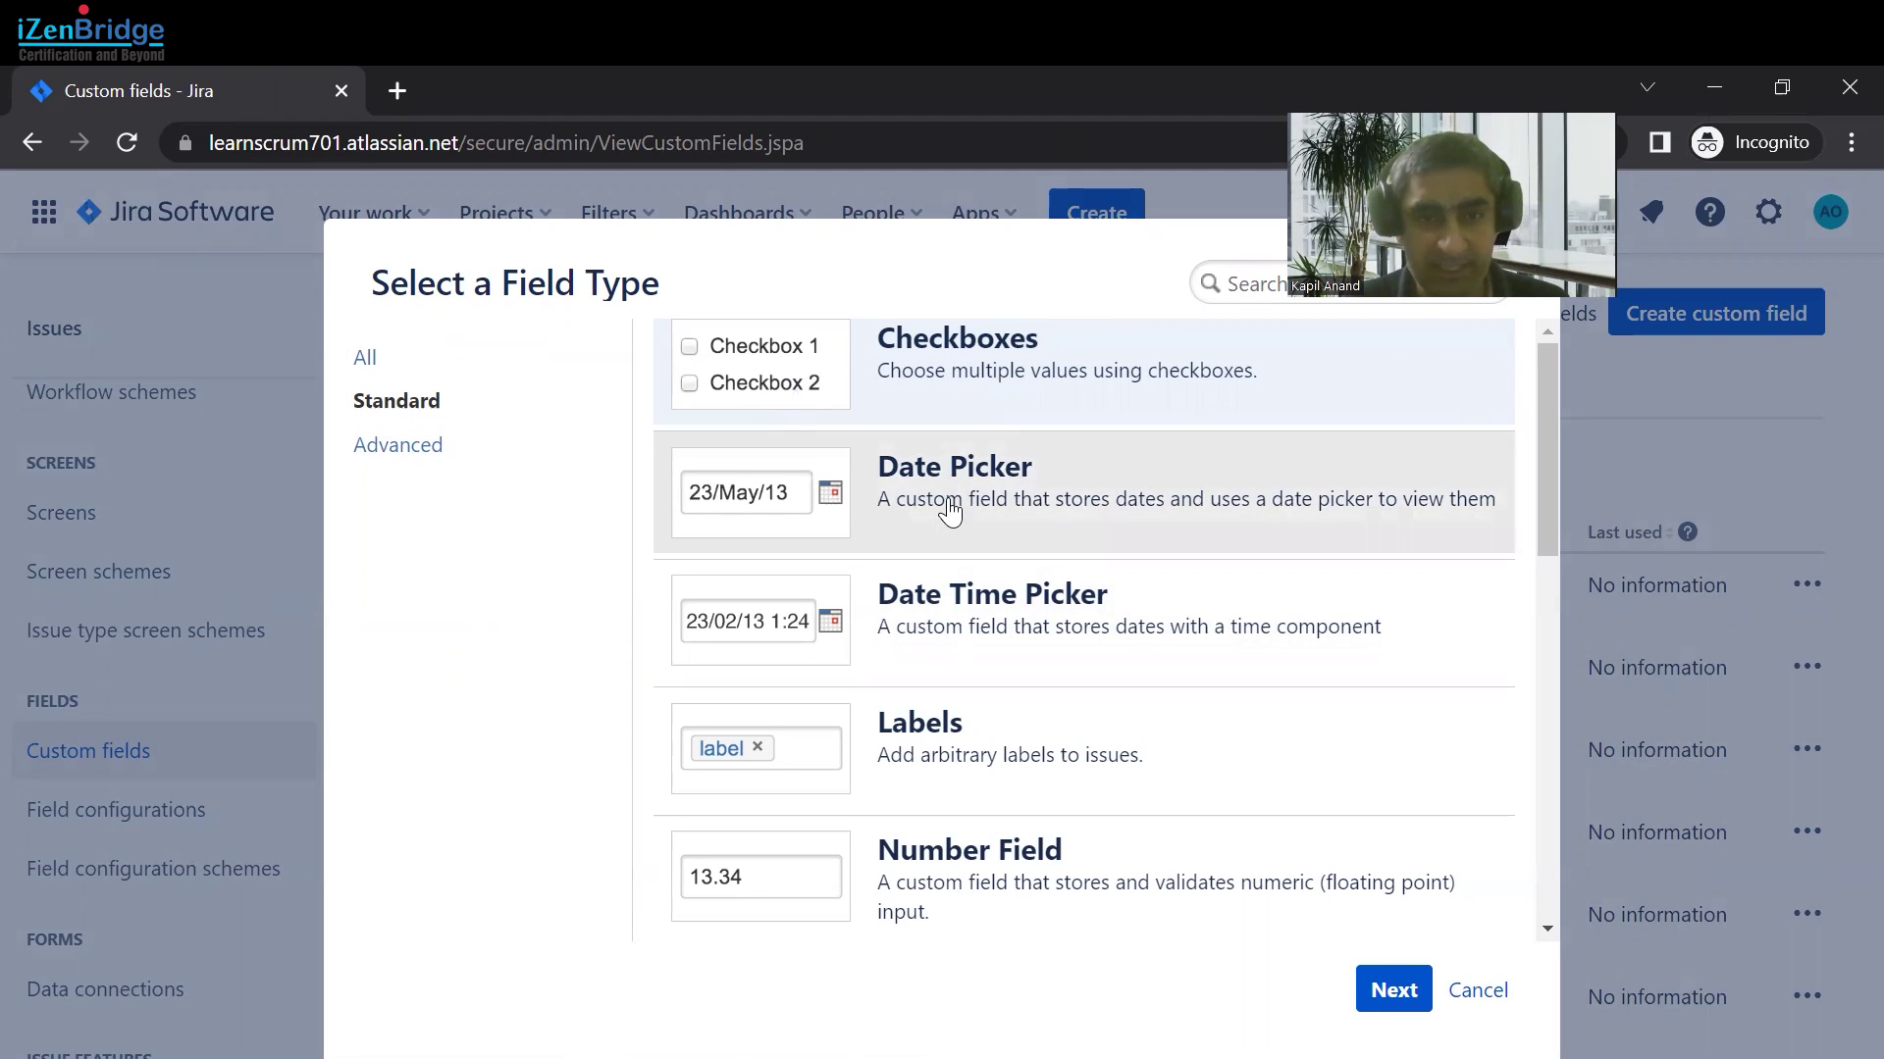
scroll(945, 530, "down", 2)
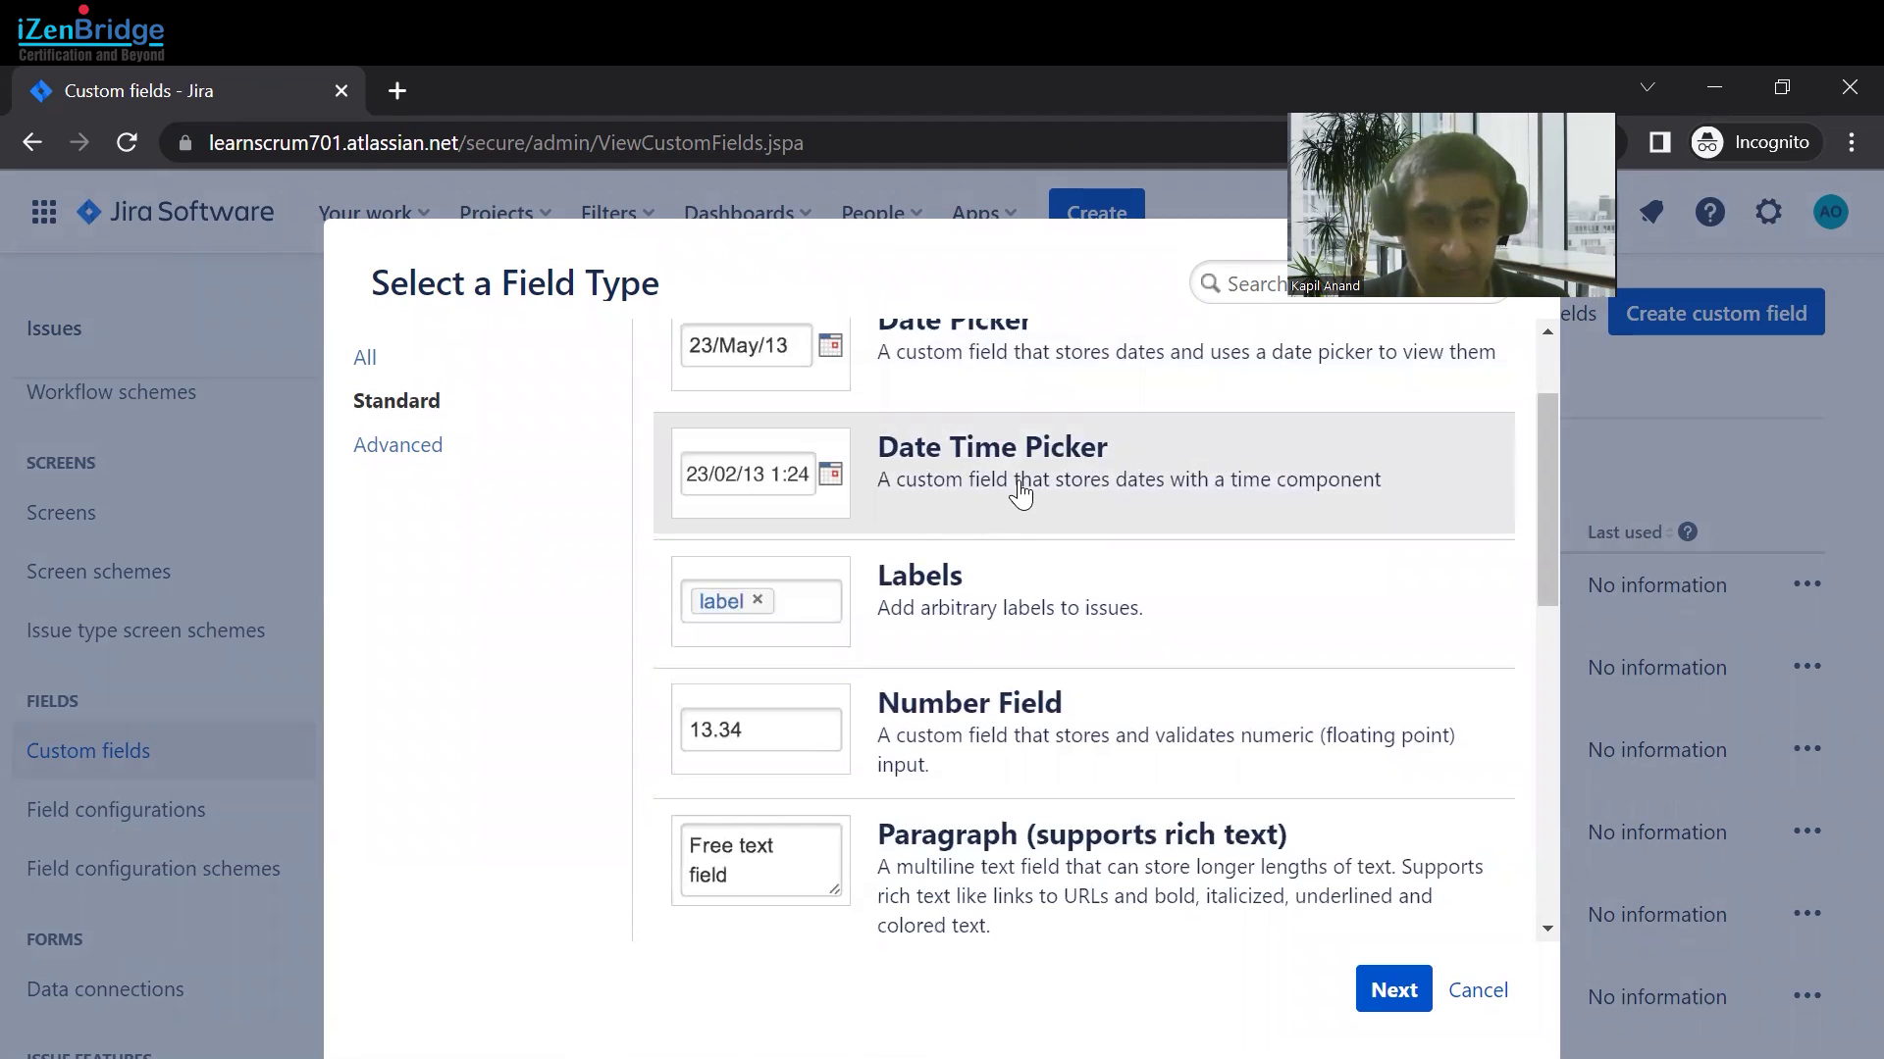
scroll(958, 676, "down", 5)
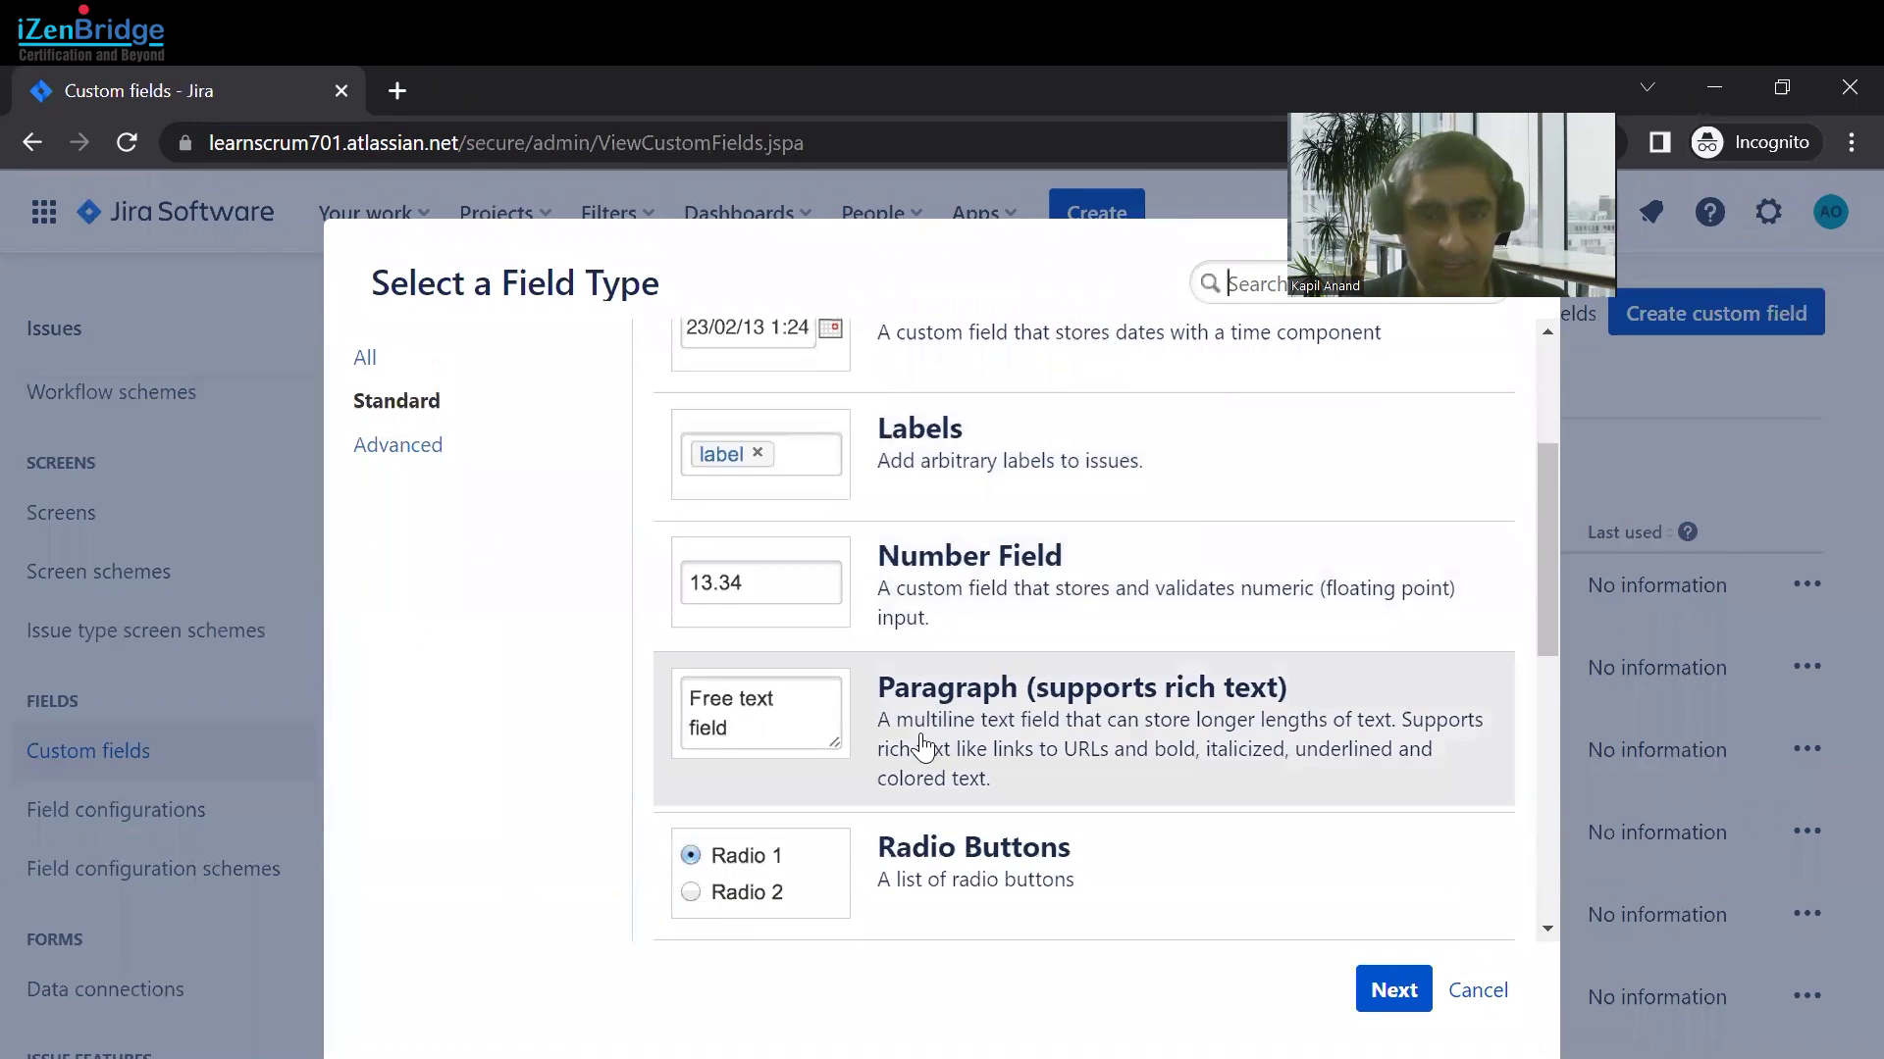
scroll(967, 726, "down", 2)
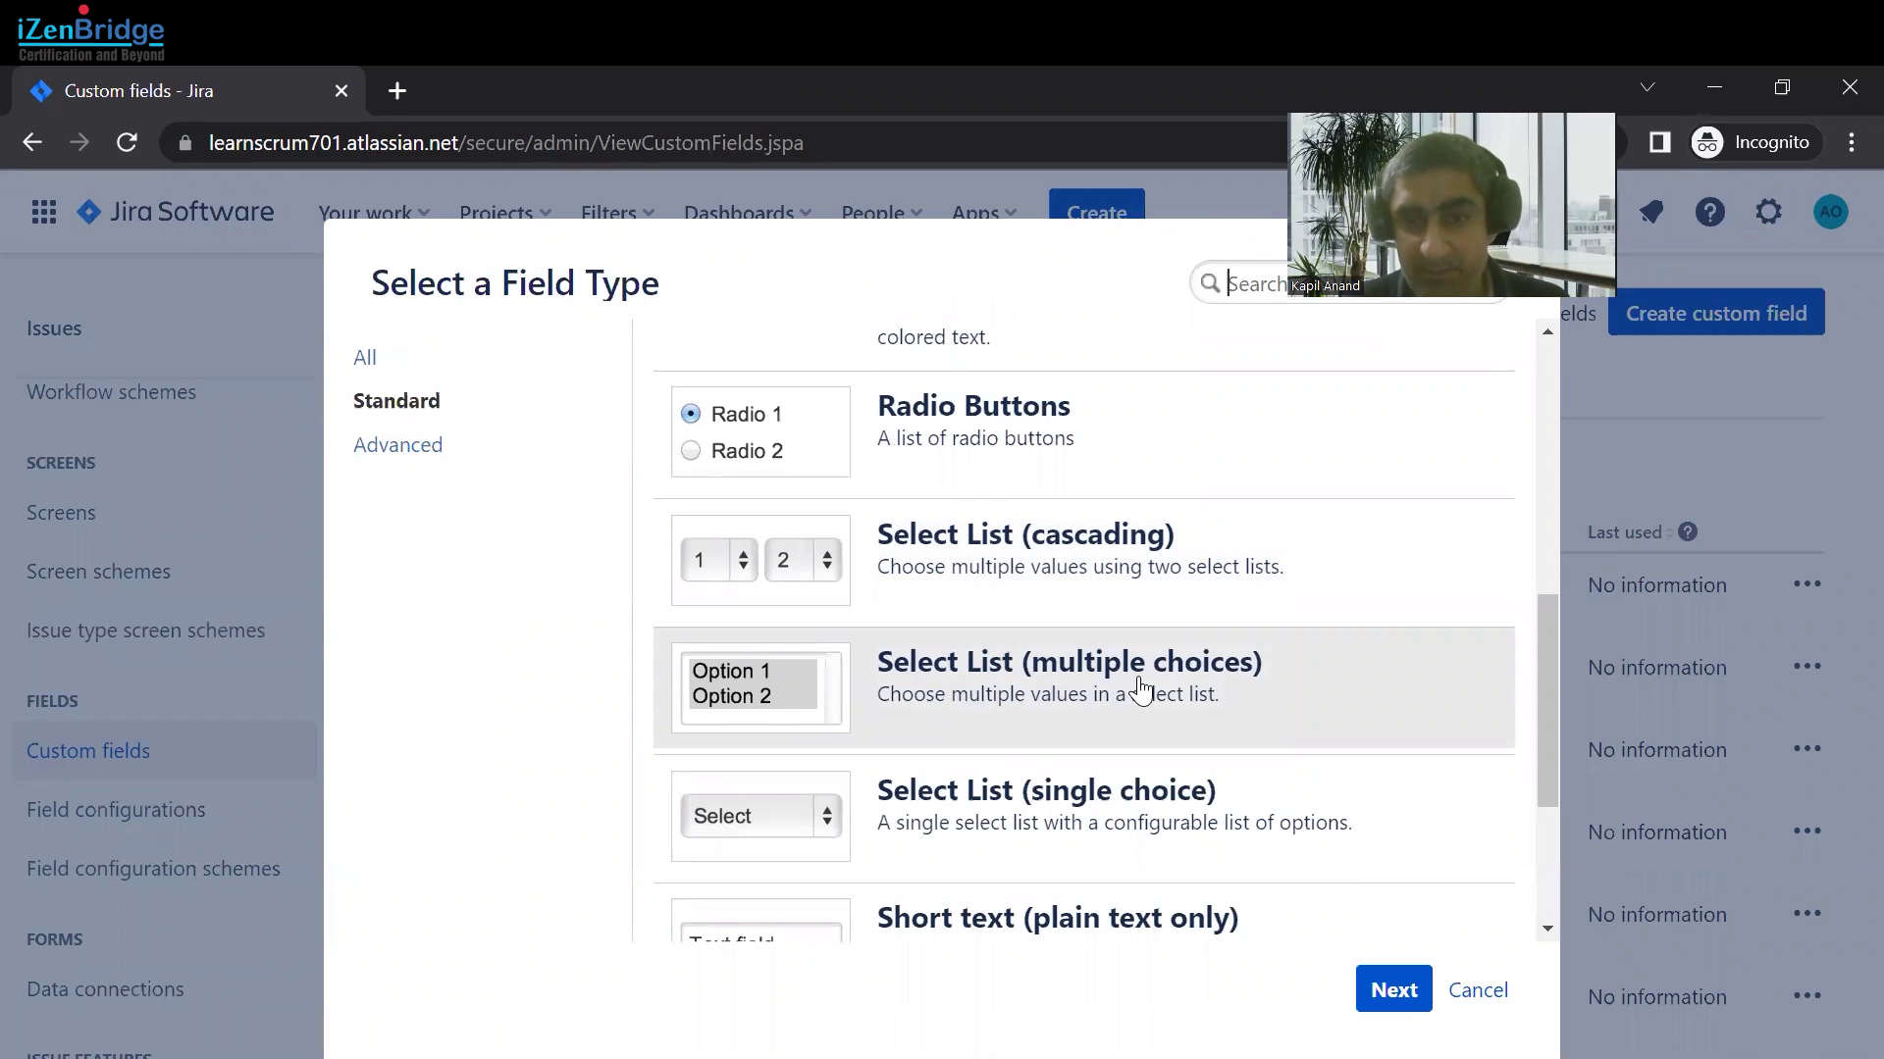
scroll(1153, 687, "down", 2)
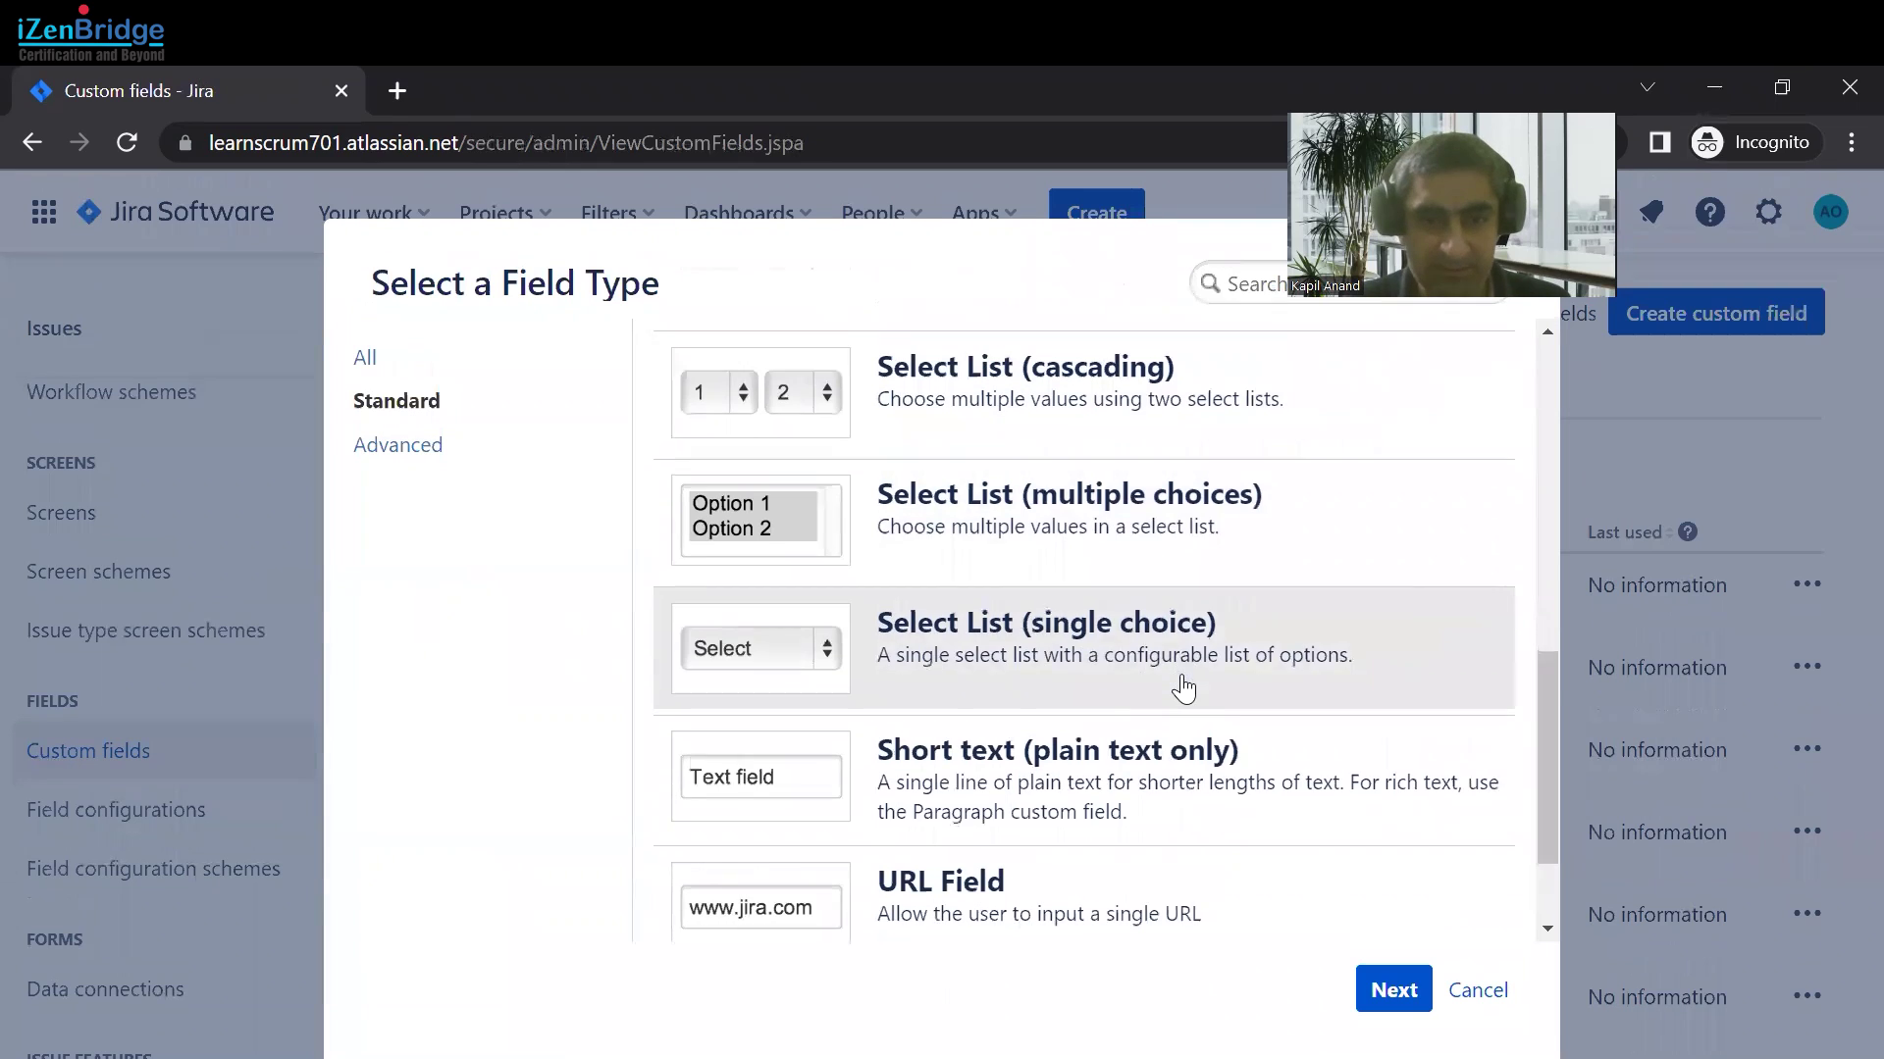
scroll(829, 685, "down", 2)
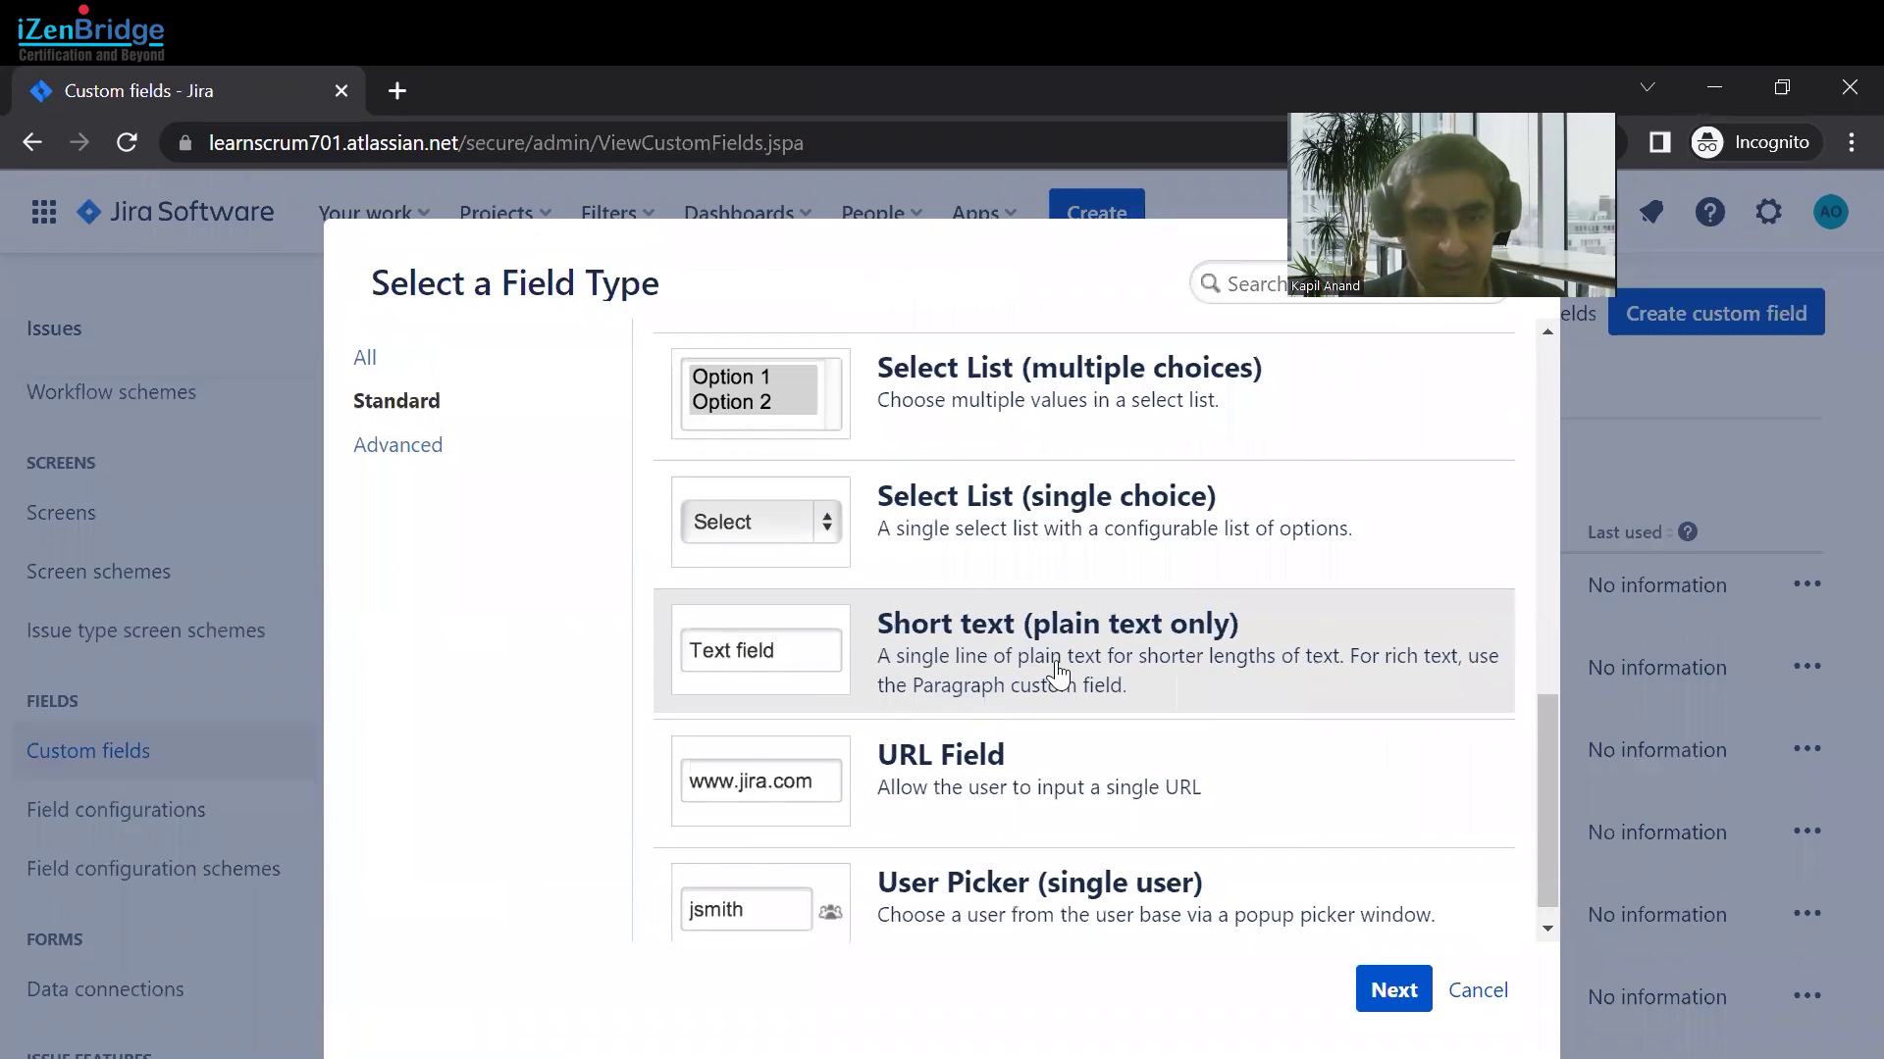
scroll(1057, 675, "down", 1)
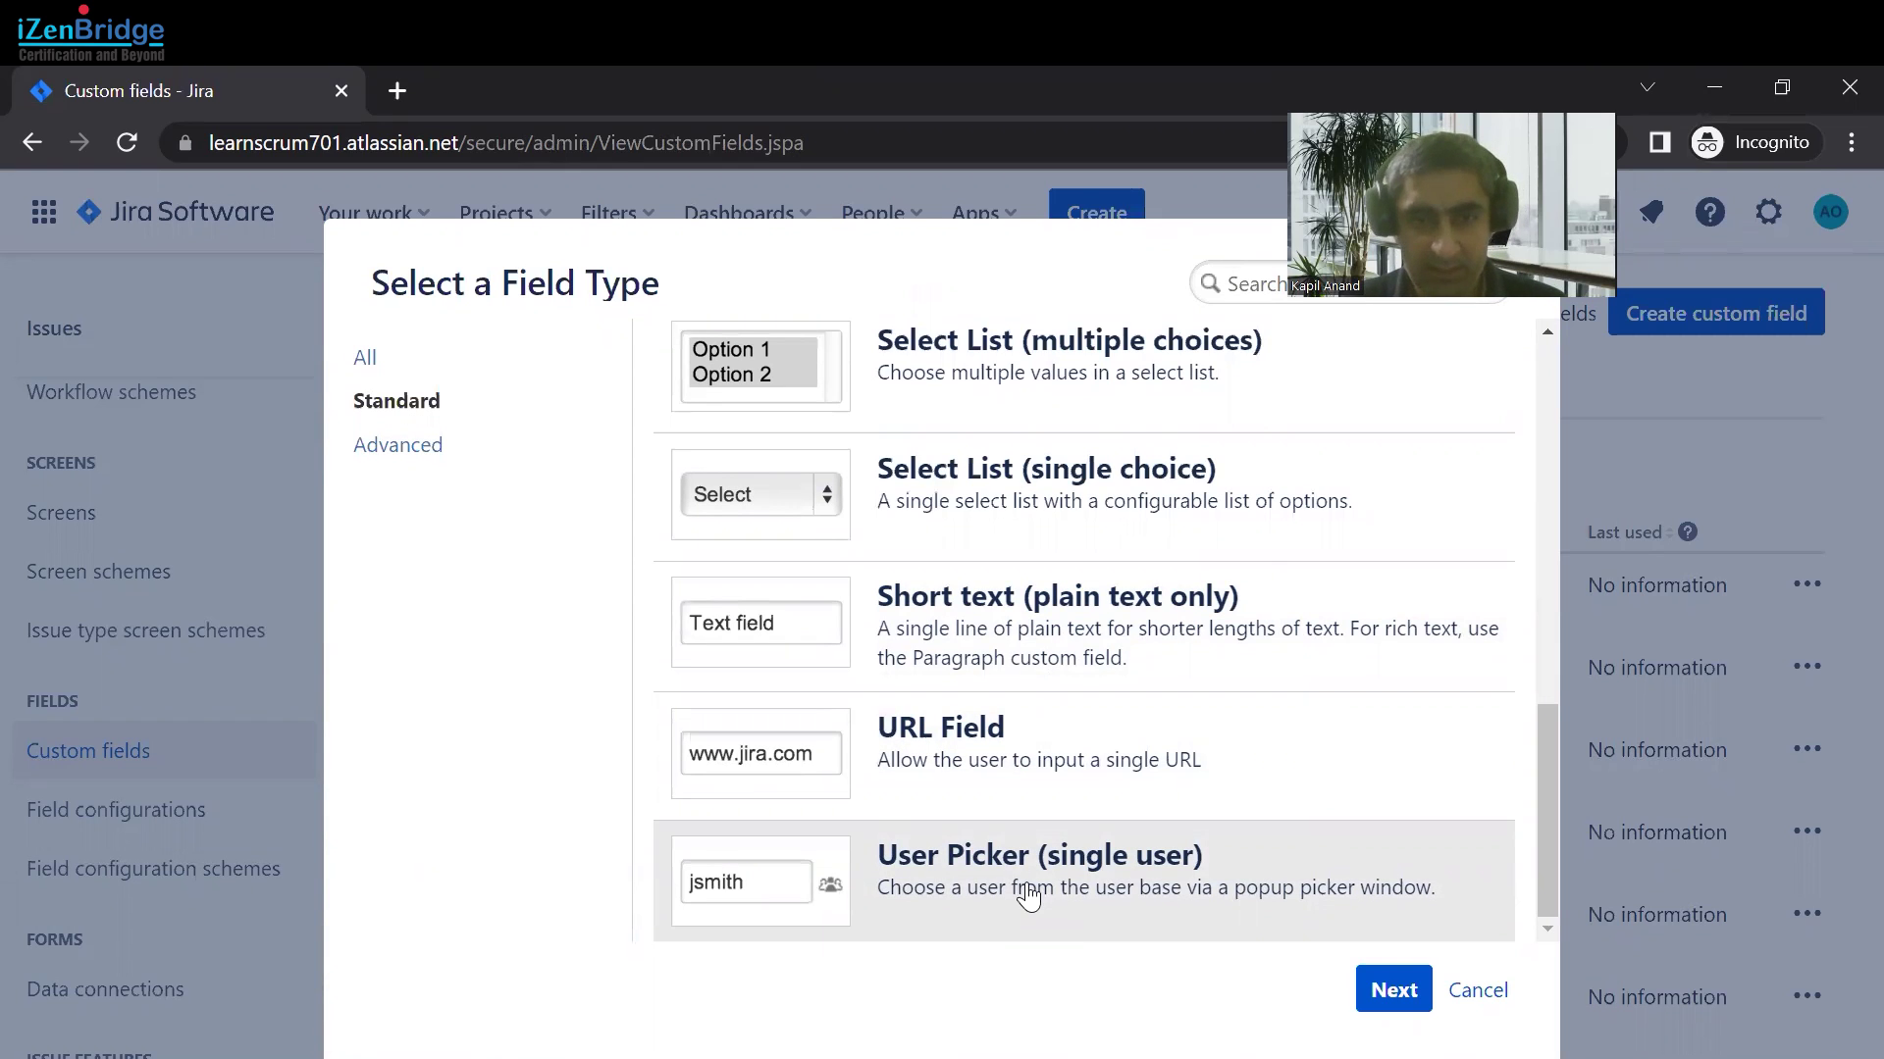
scroll(1028, 895, "up", 1)
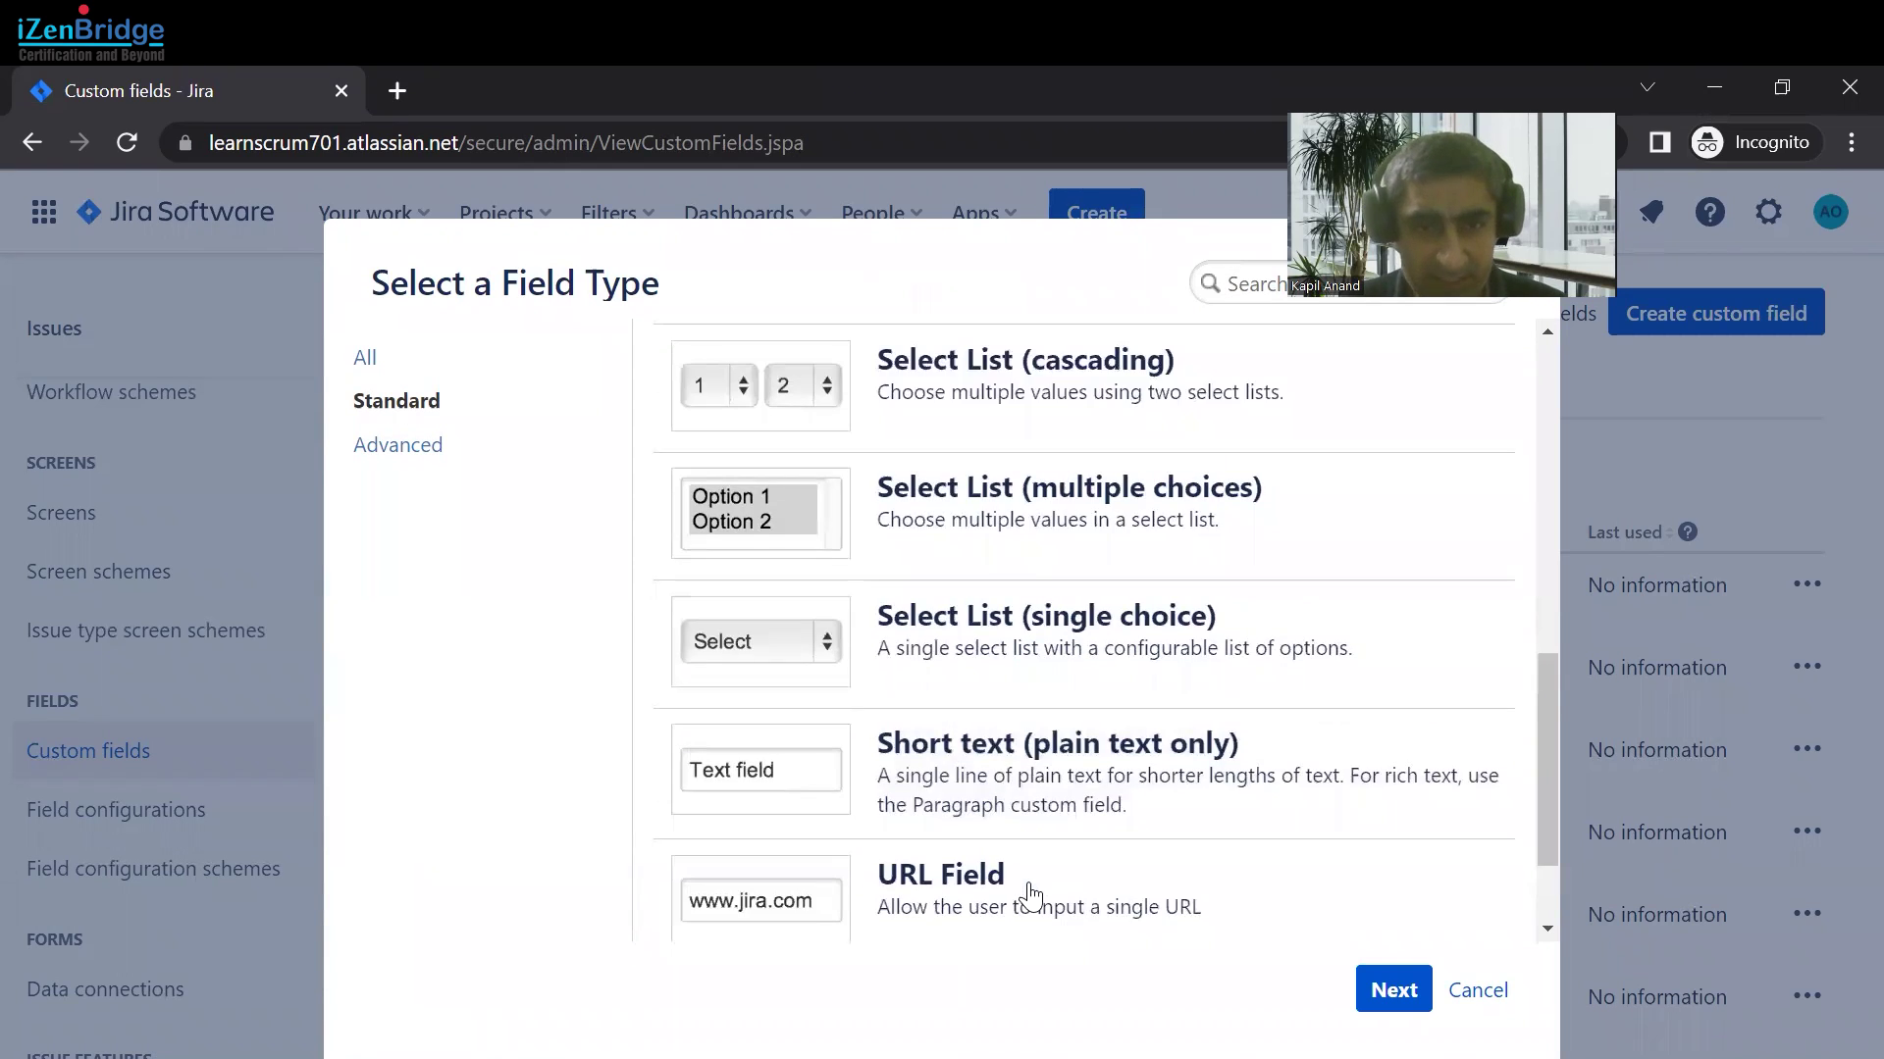
left_click(1003, 656)
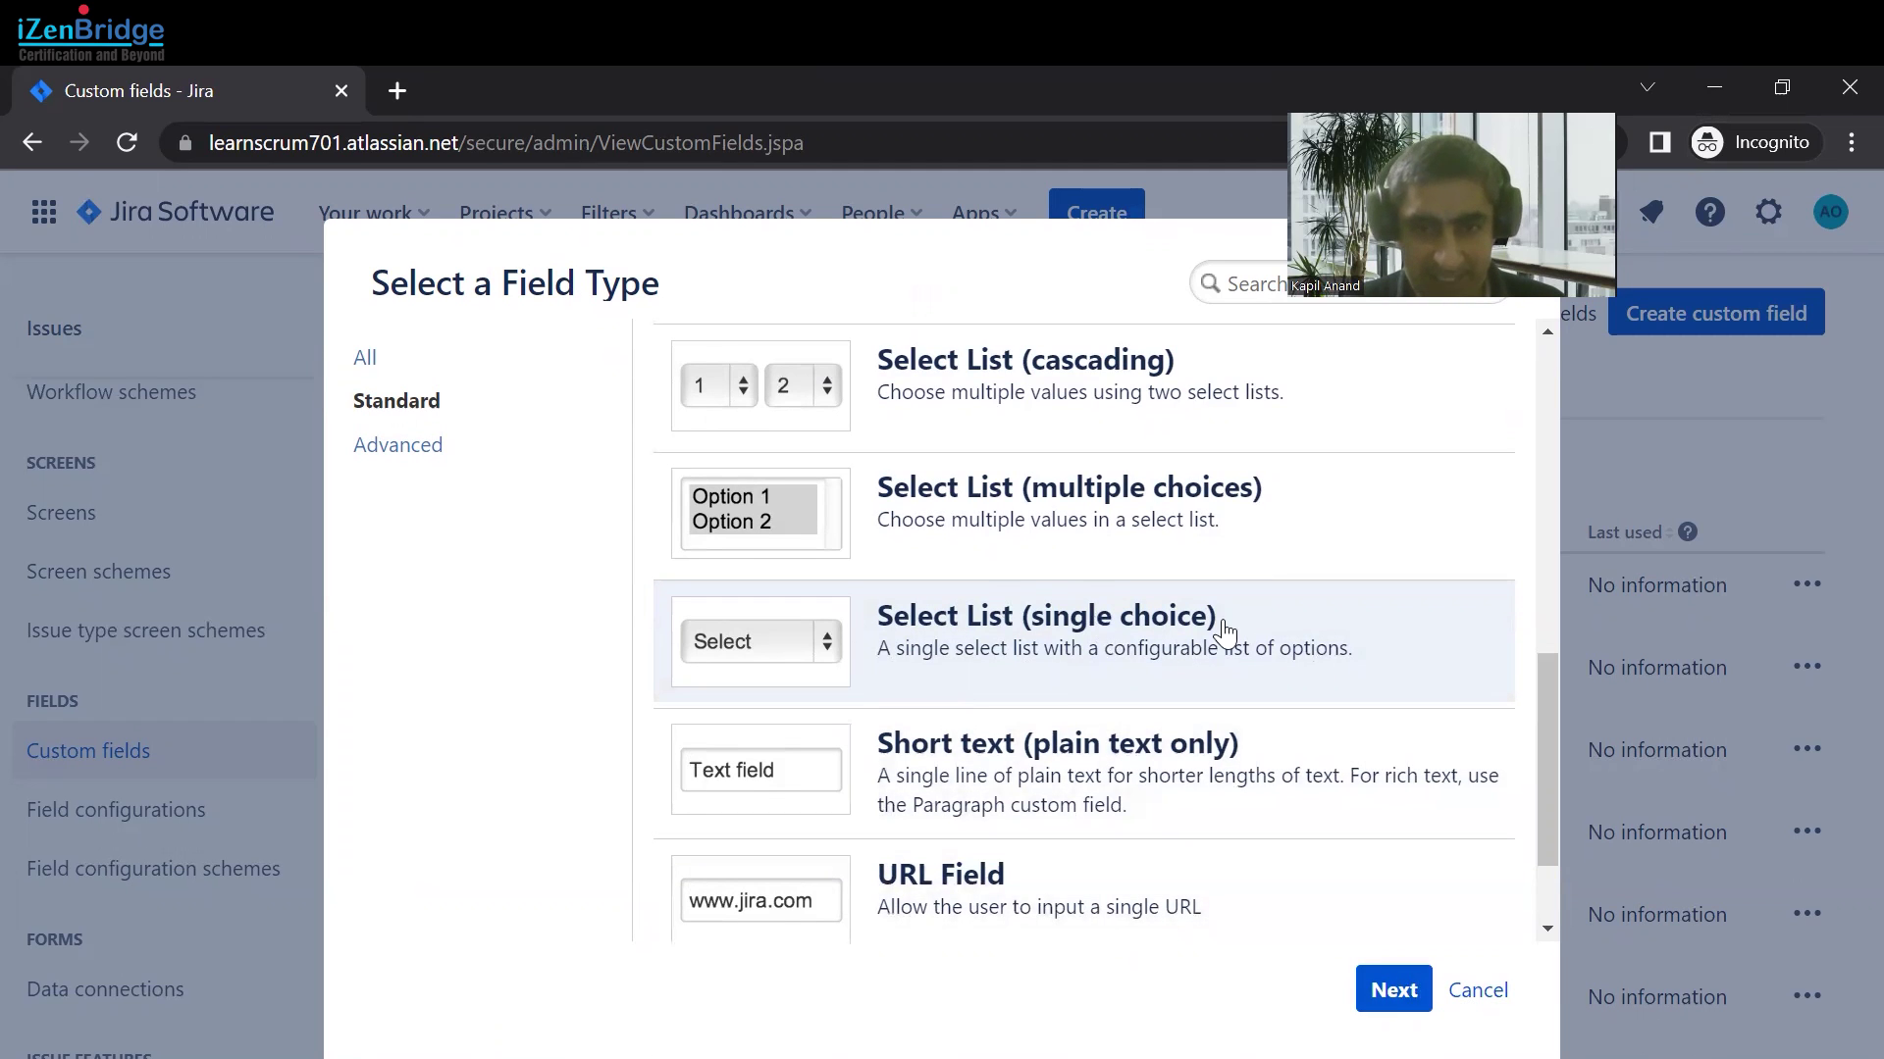
left_click(1397, 995)
Step: Name the field 'Root Cause' with the description 'This fields is to get the information about the root cause of any bug'
left_click(480, 395)
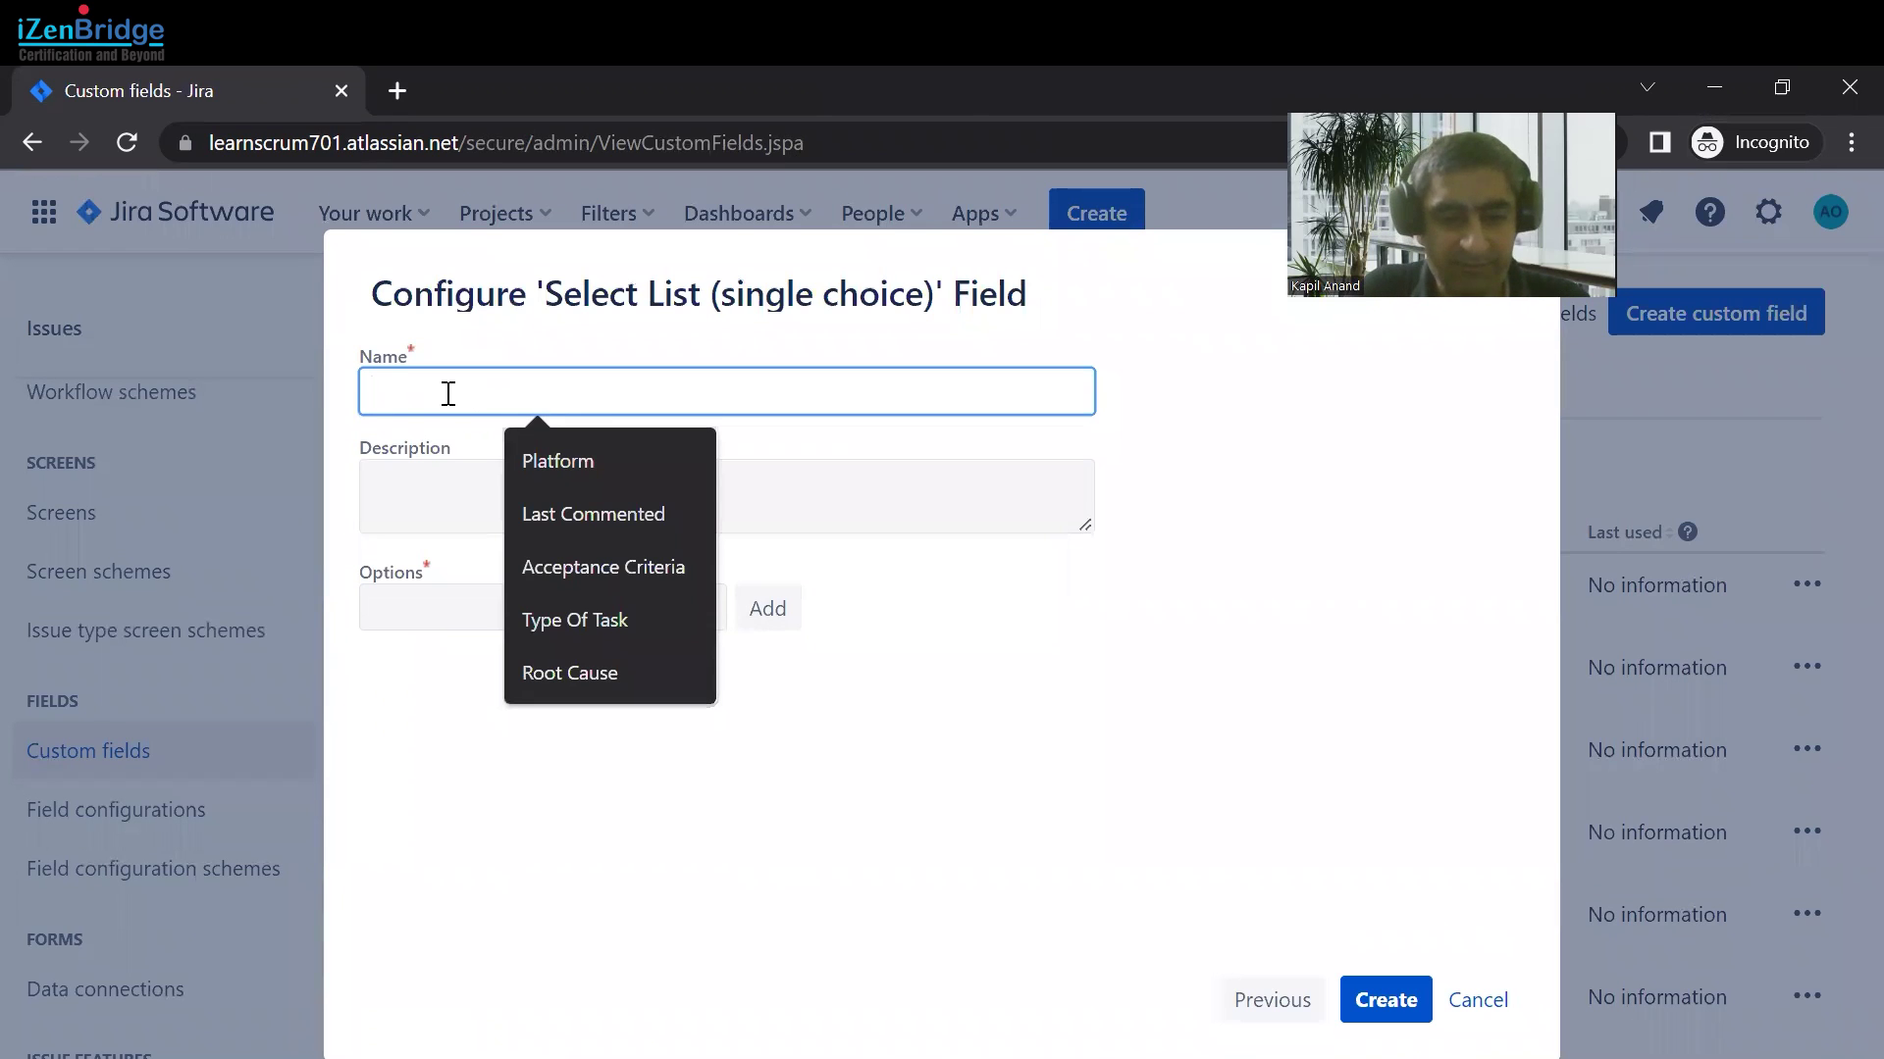
type("Root")
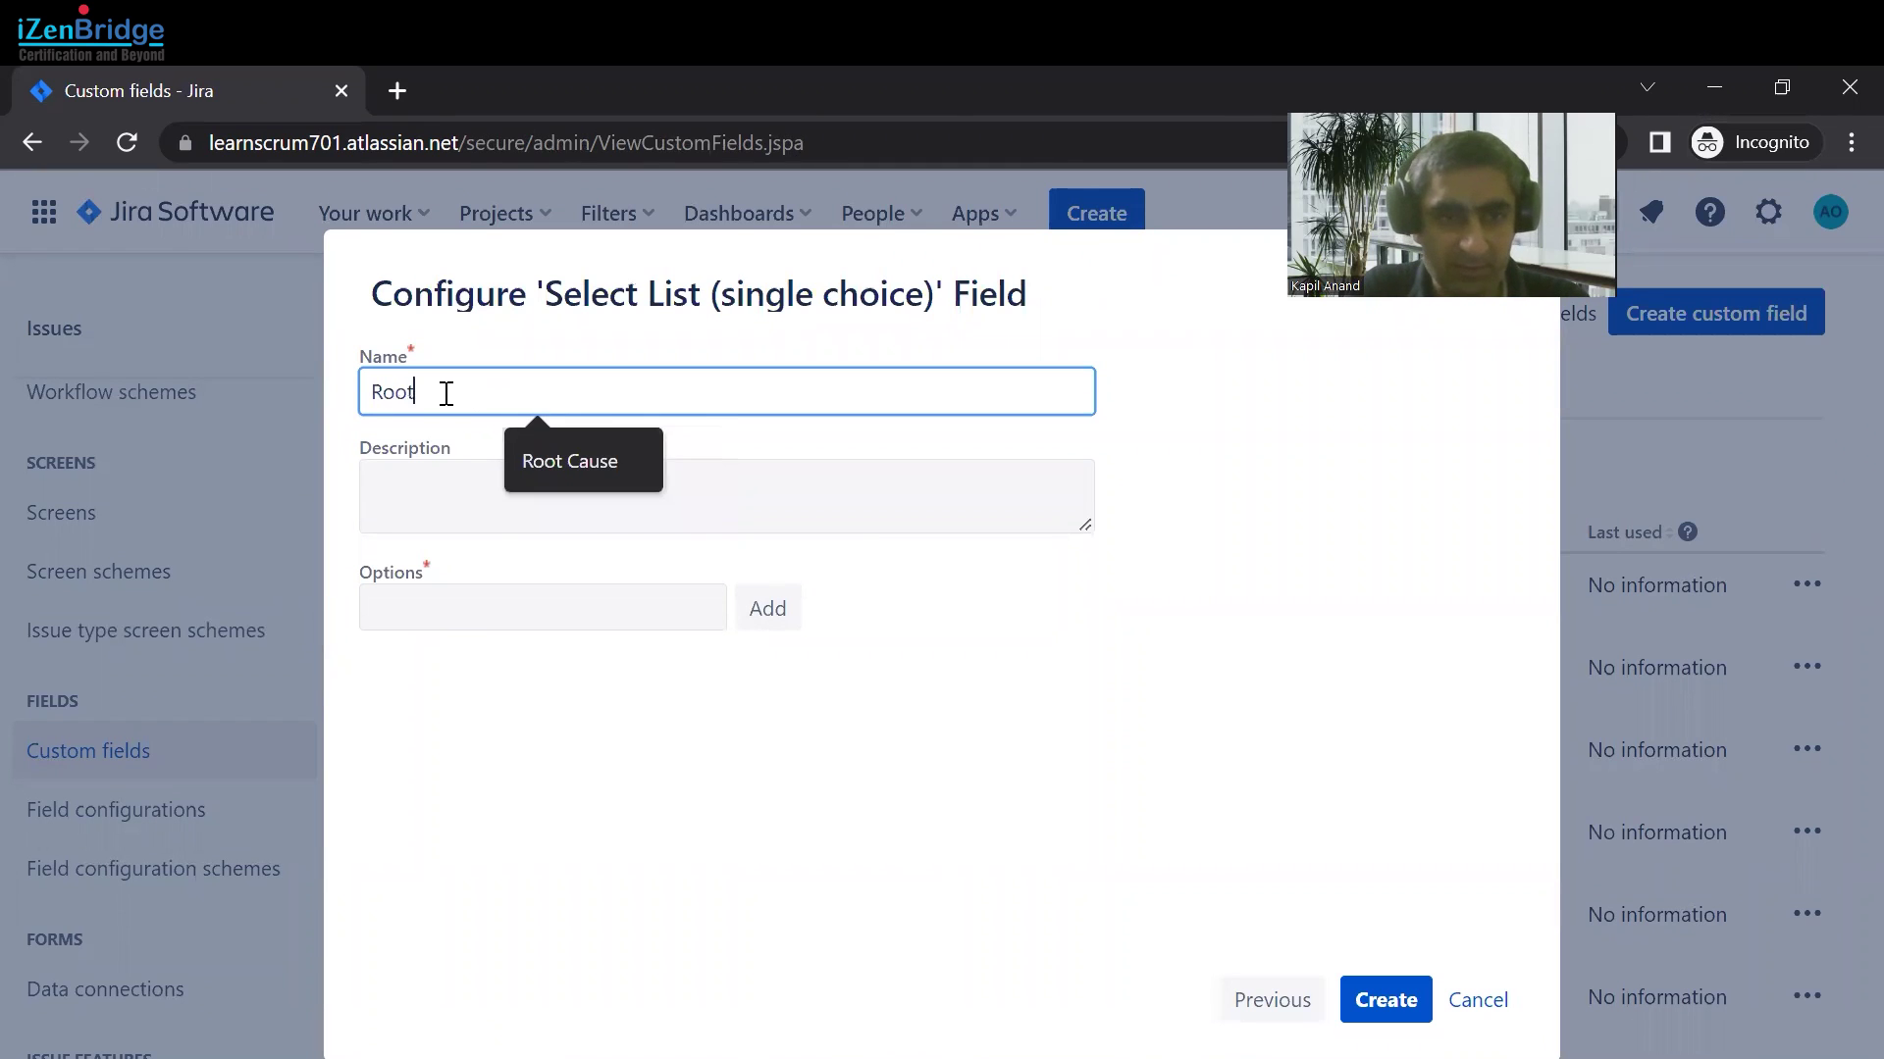
type(" Cause")
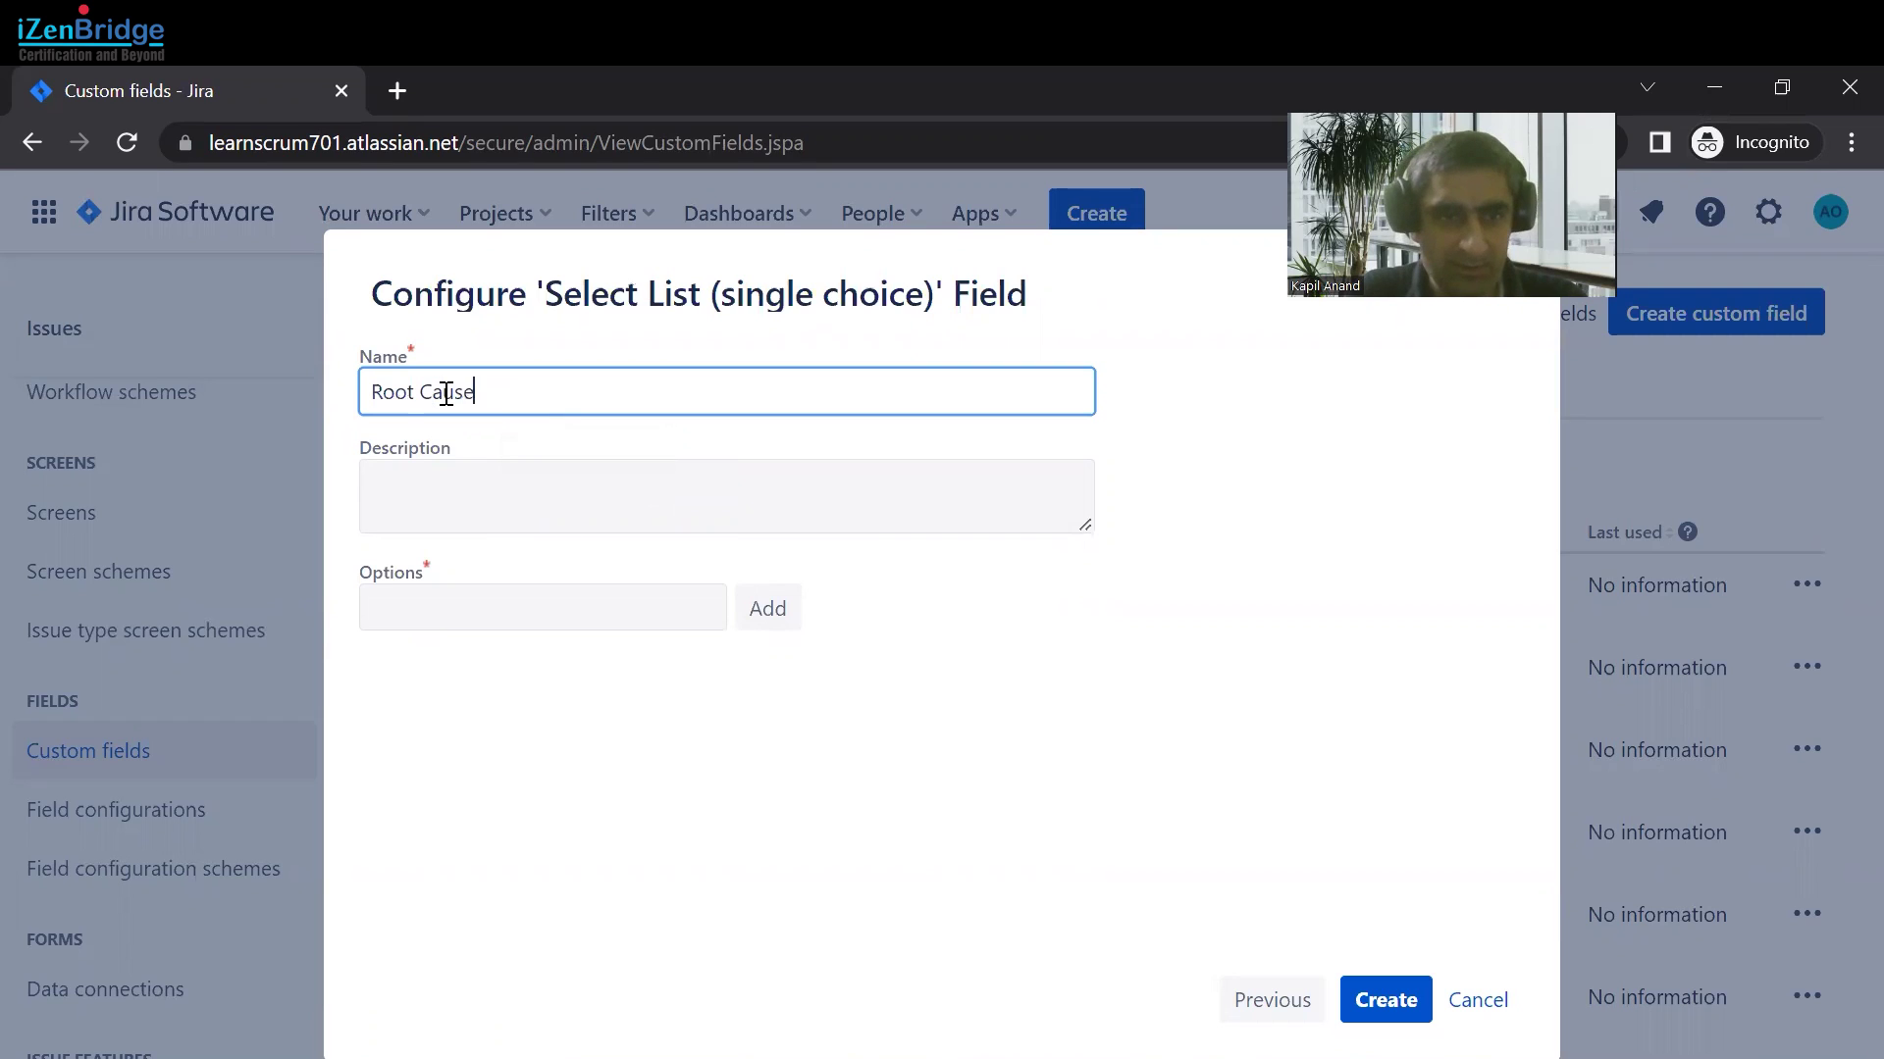
left_click(462, 492)
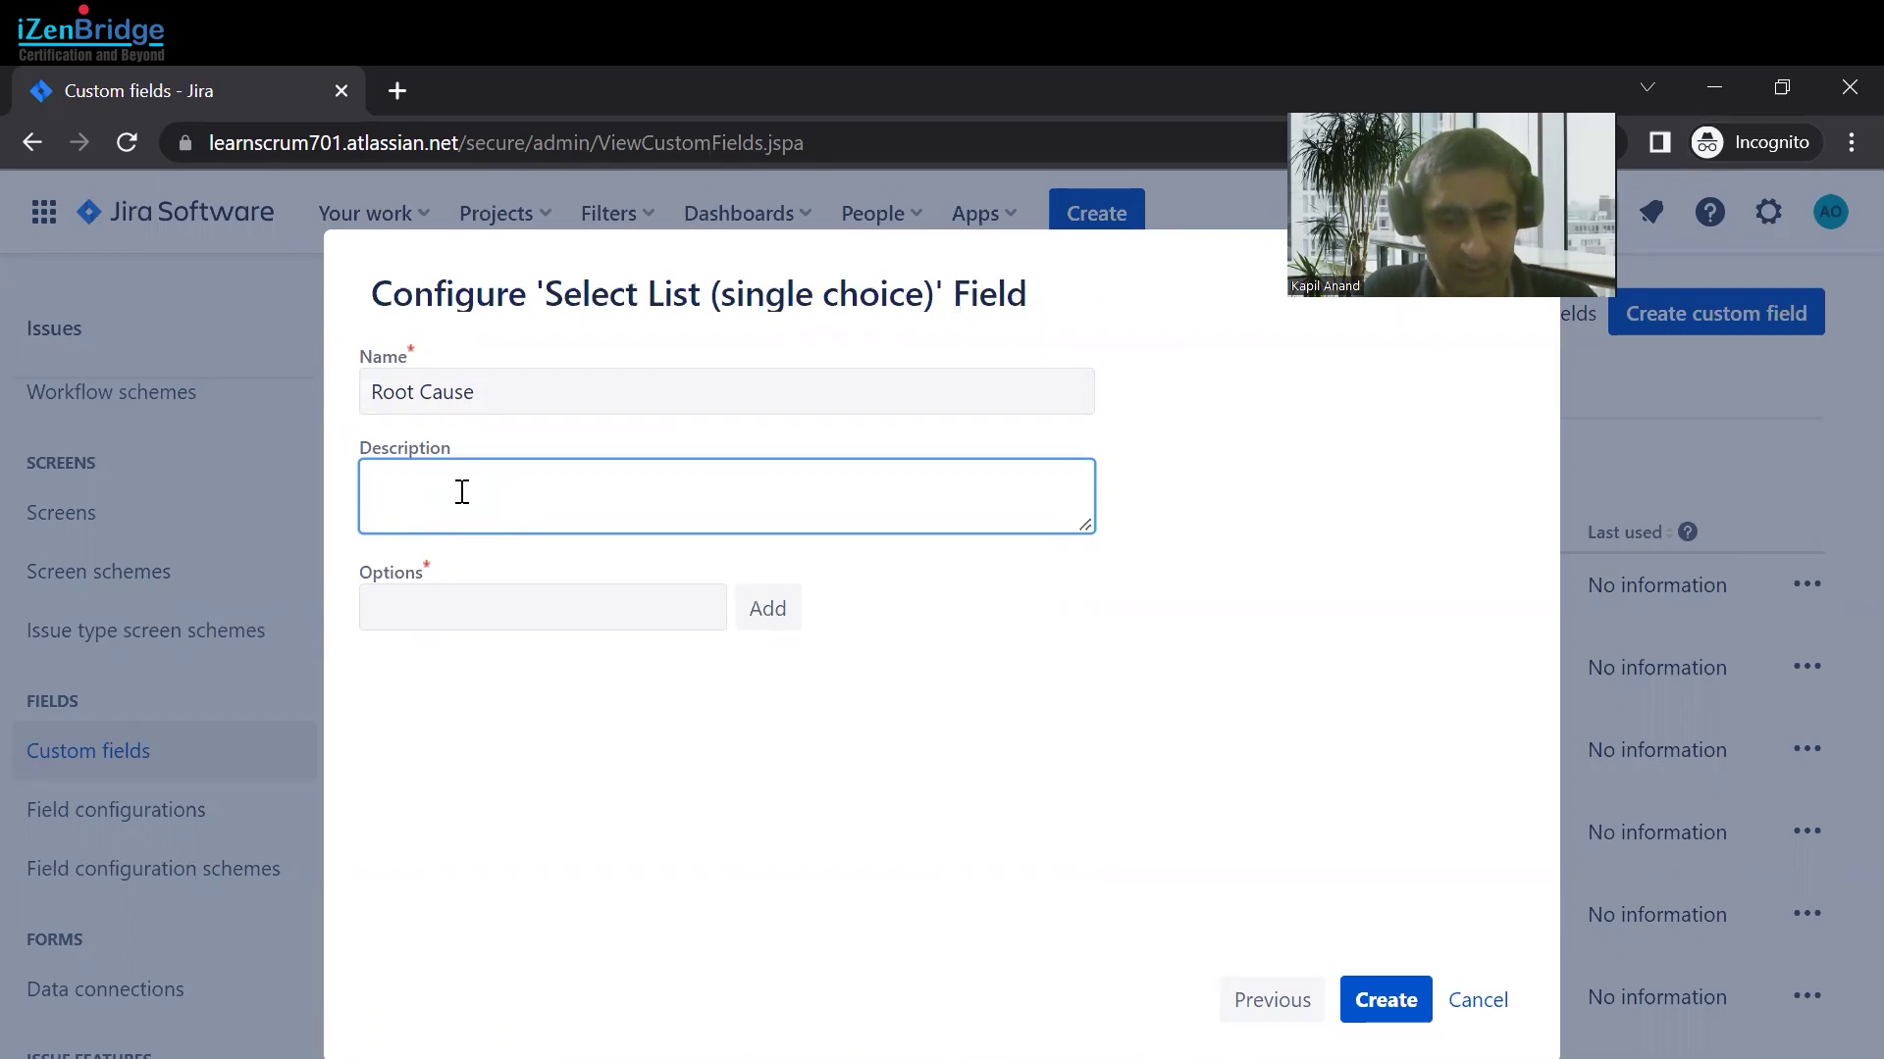
type("This field")
type("s is to g")
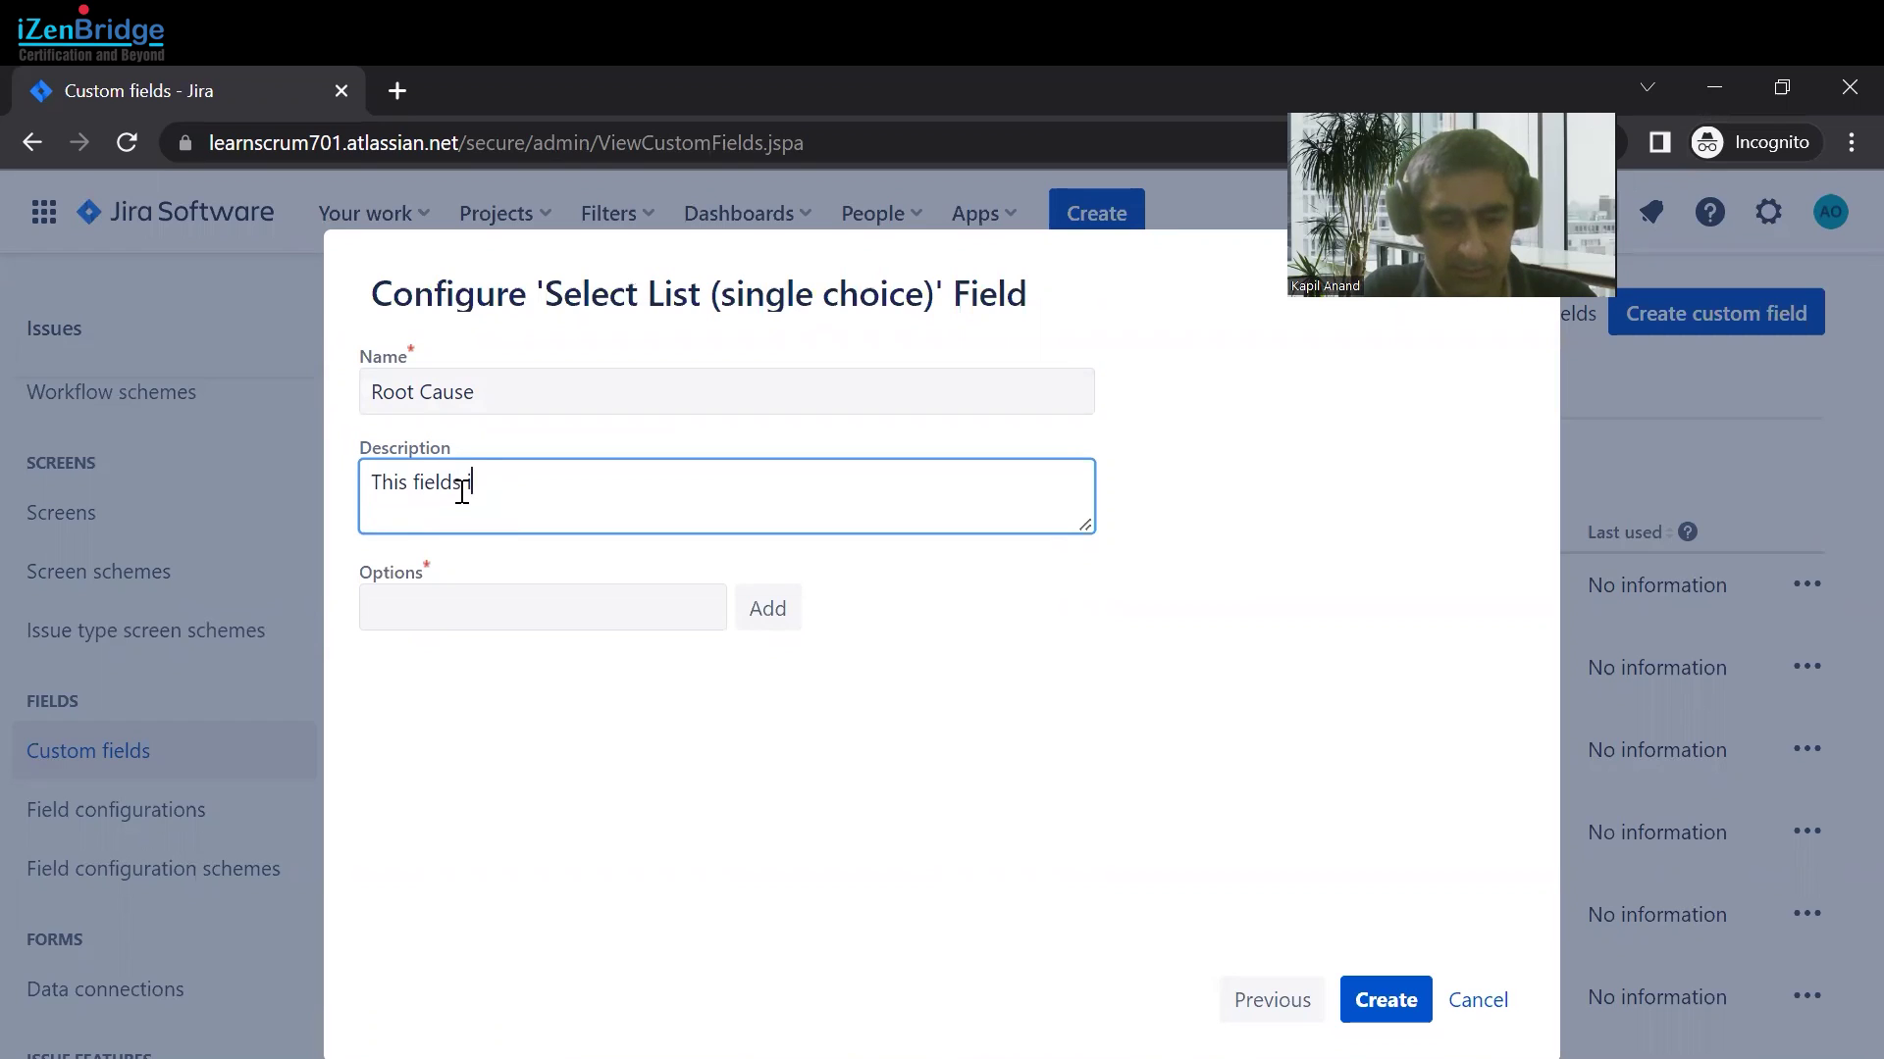
type("et ")
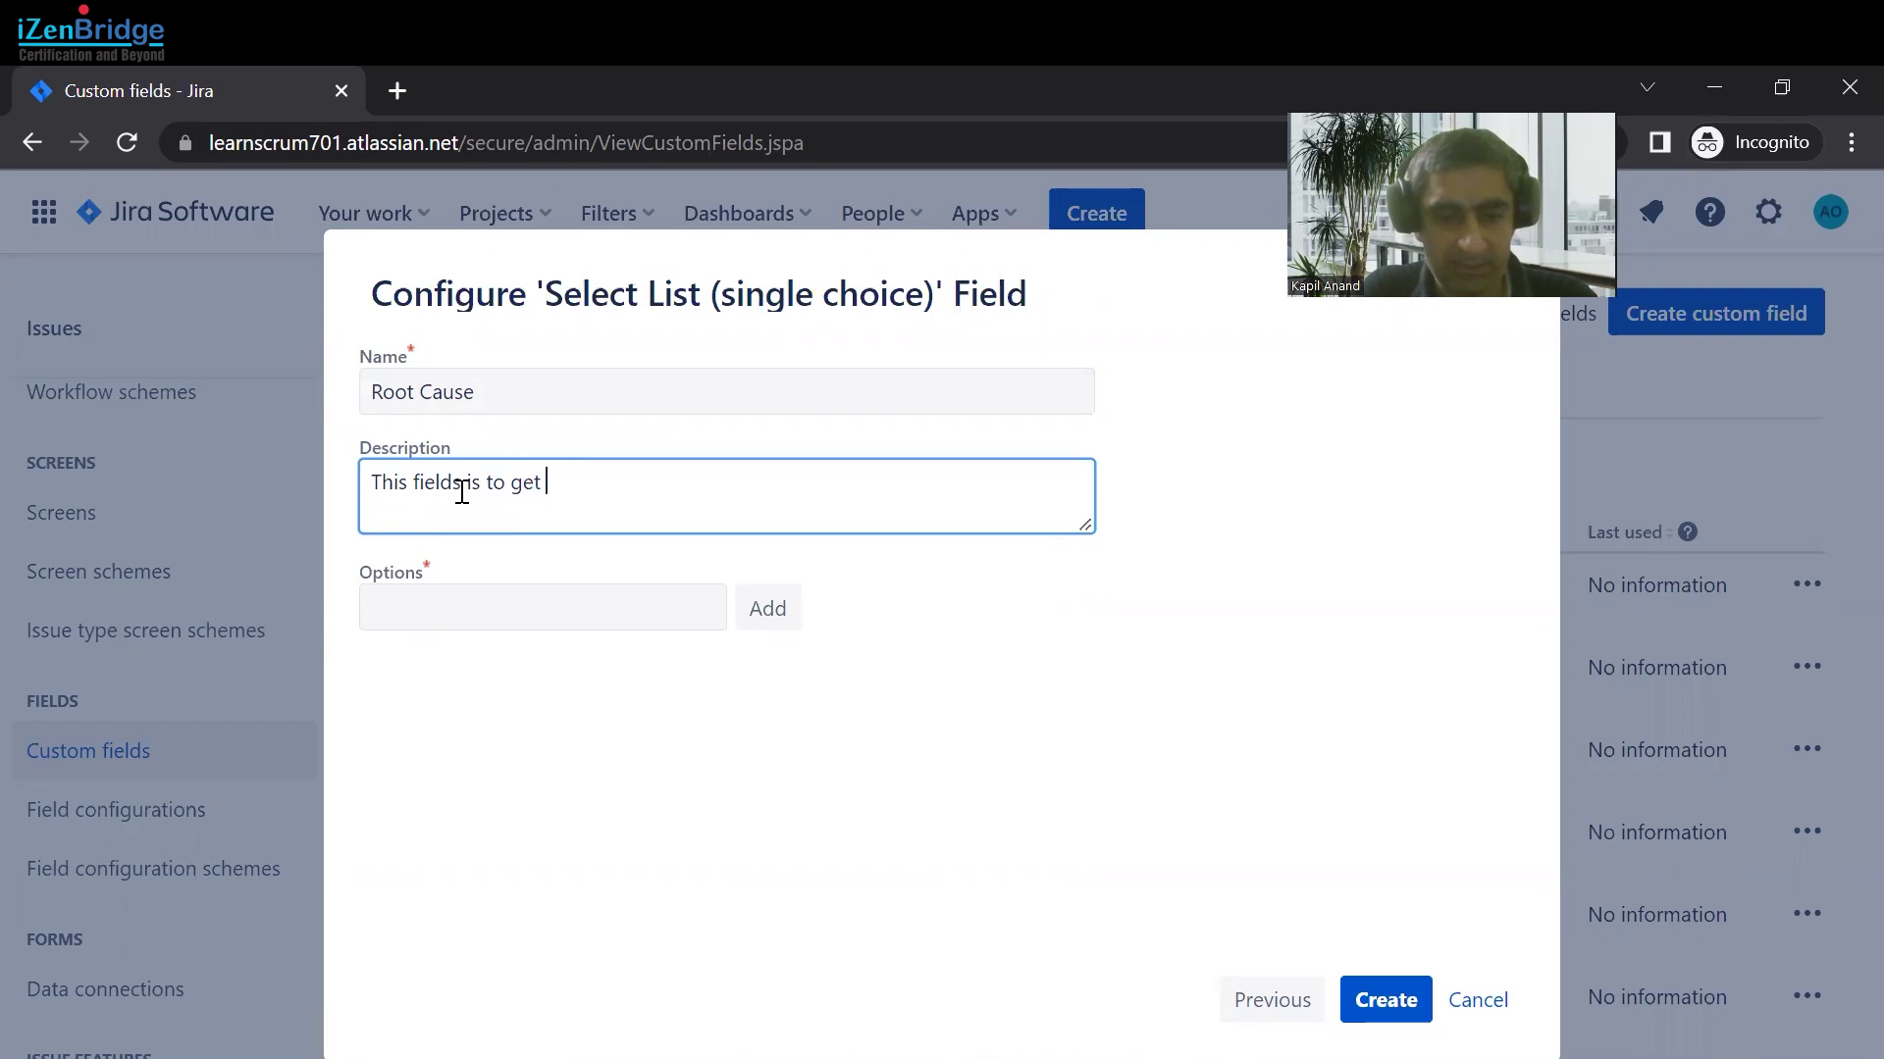
type("the informat")
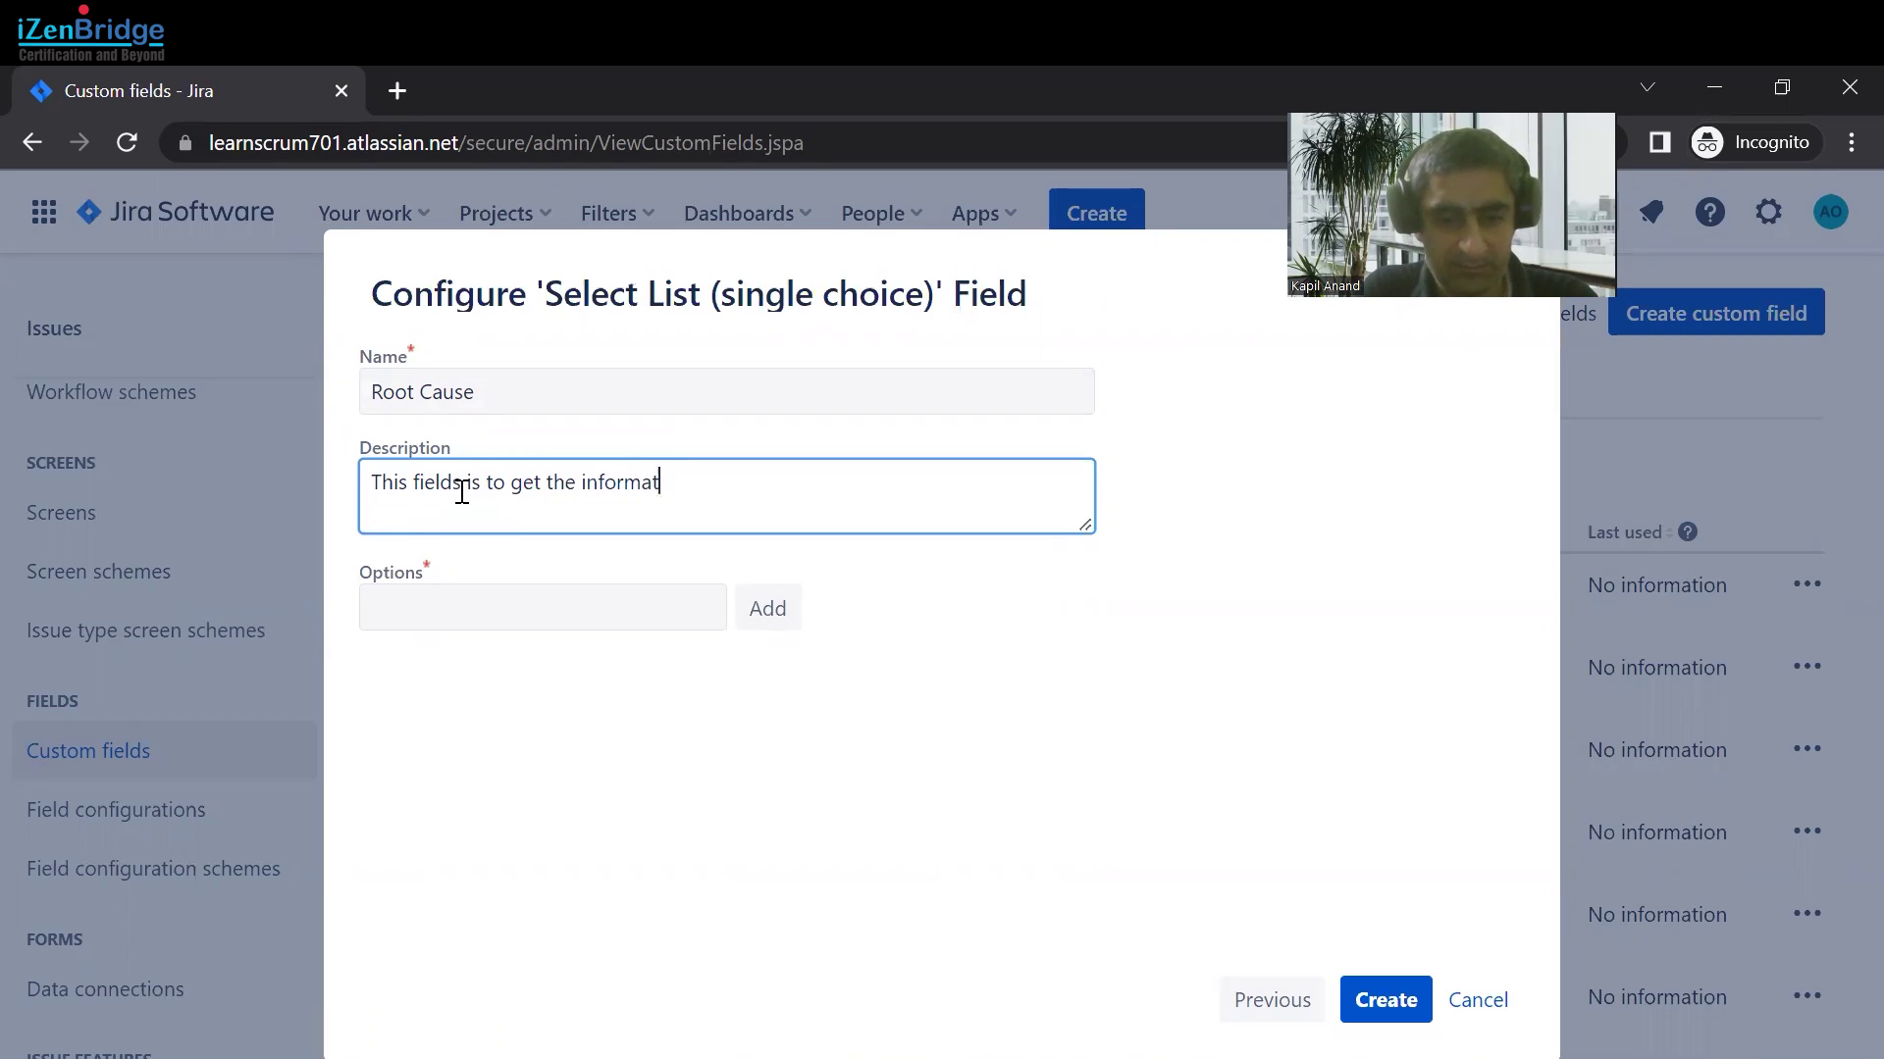
type("ion about th")
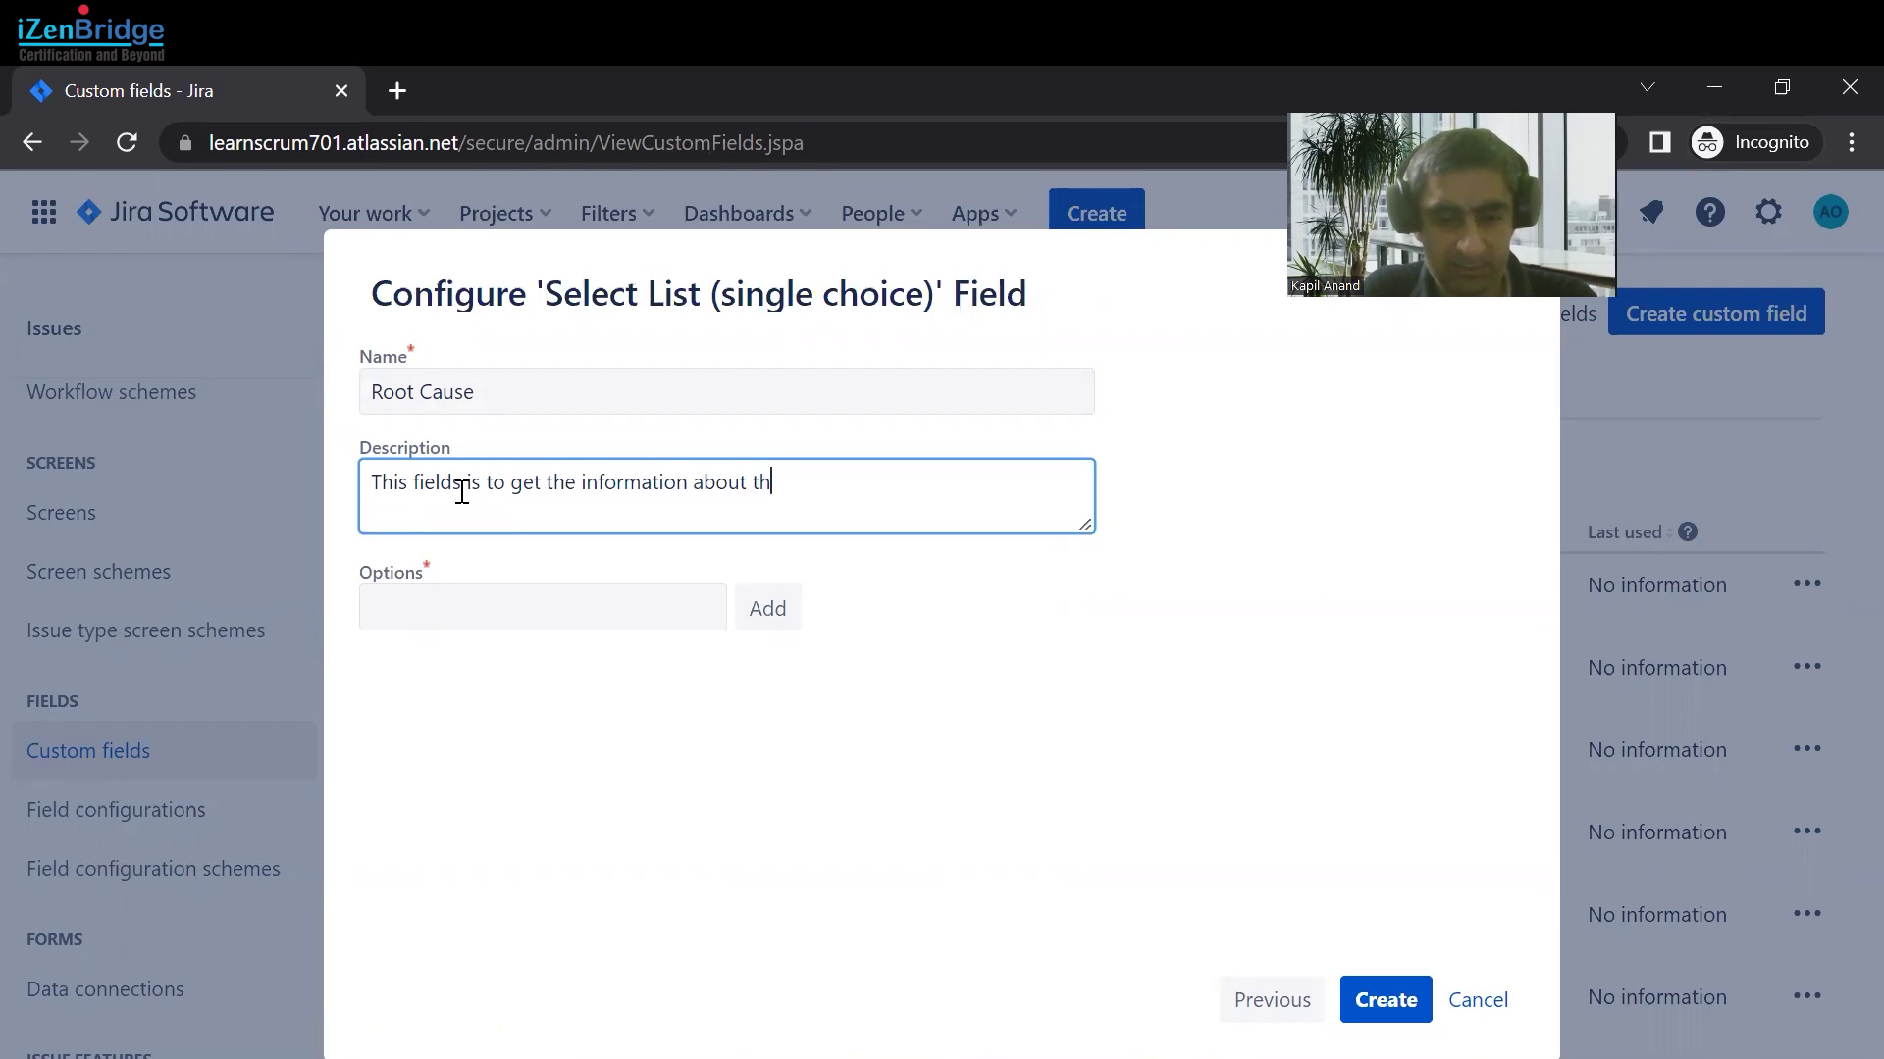
type("e root cause of any")
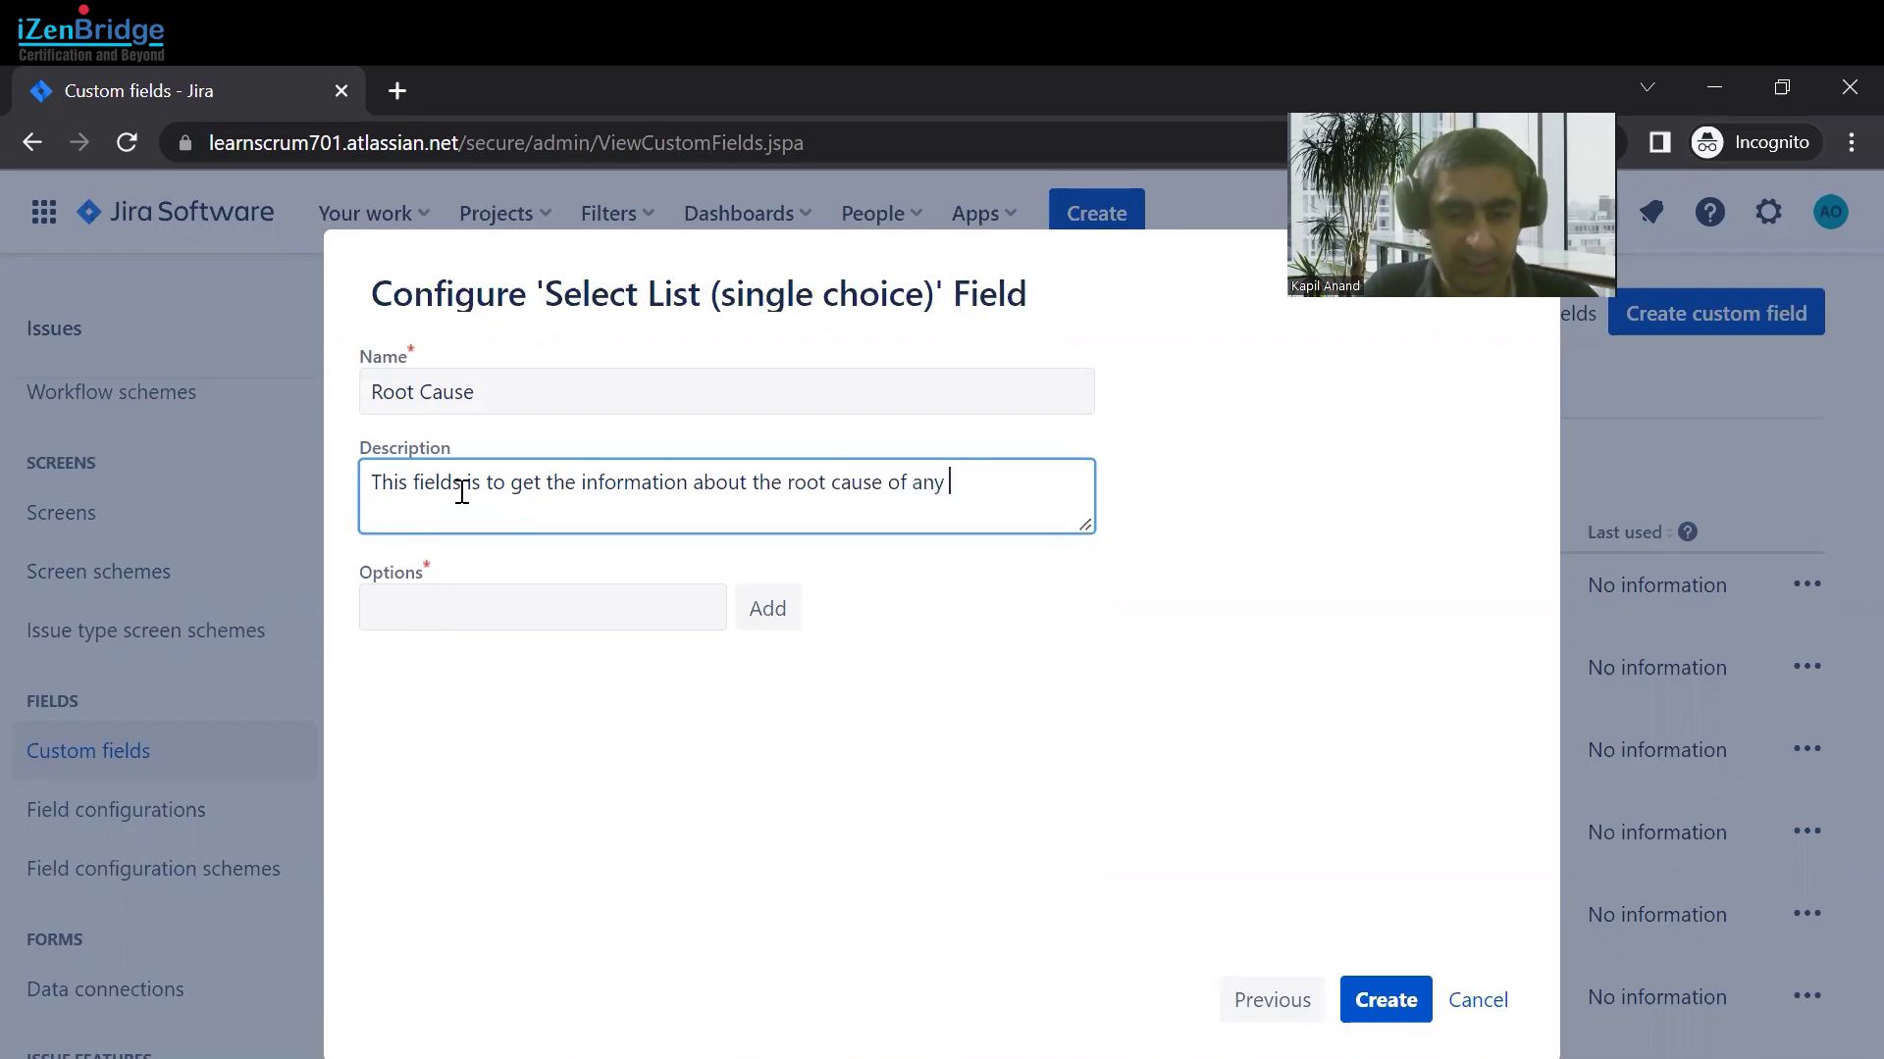
type(" bugs")
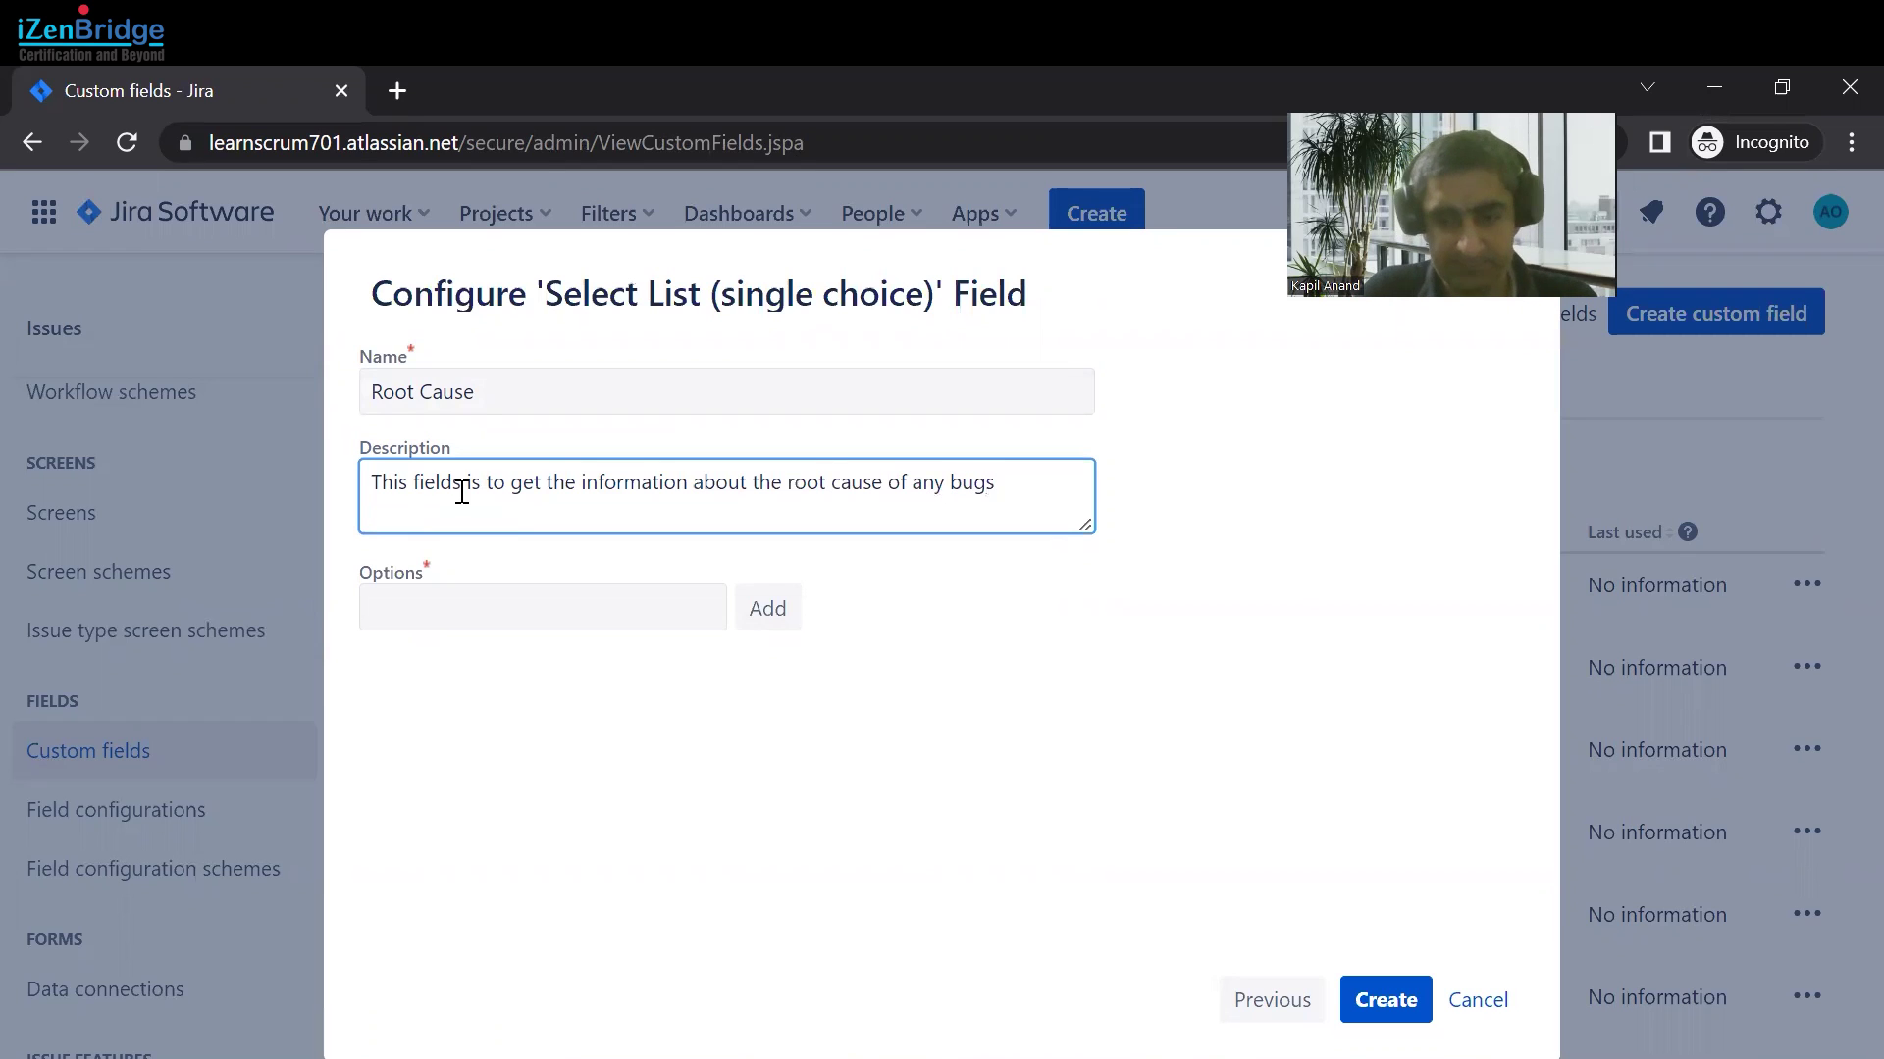
key("BackSpace")
left_click(507, 609)
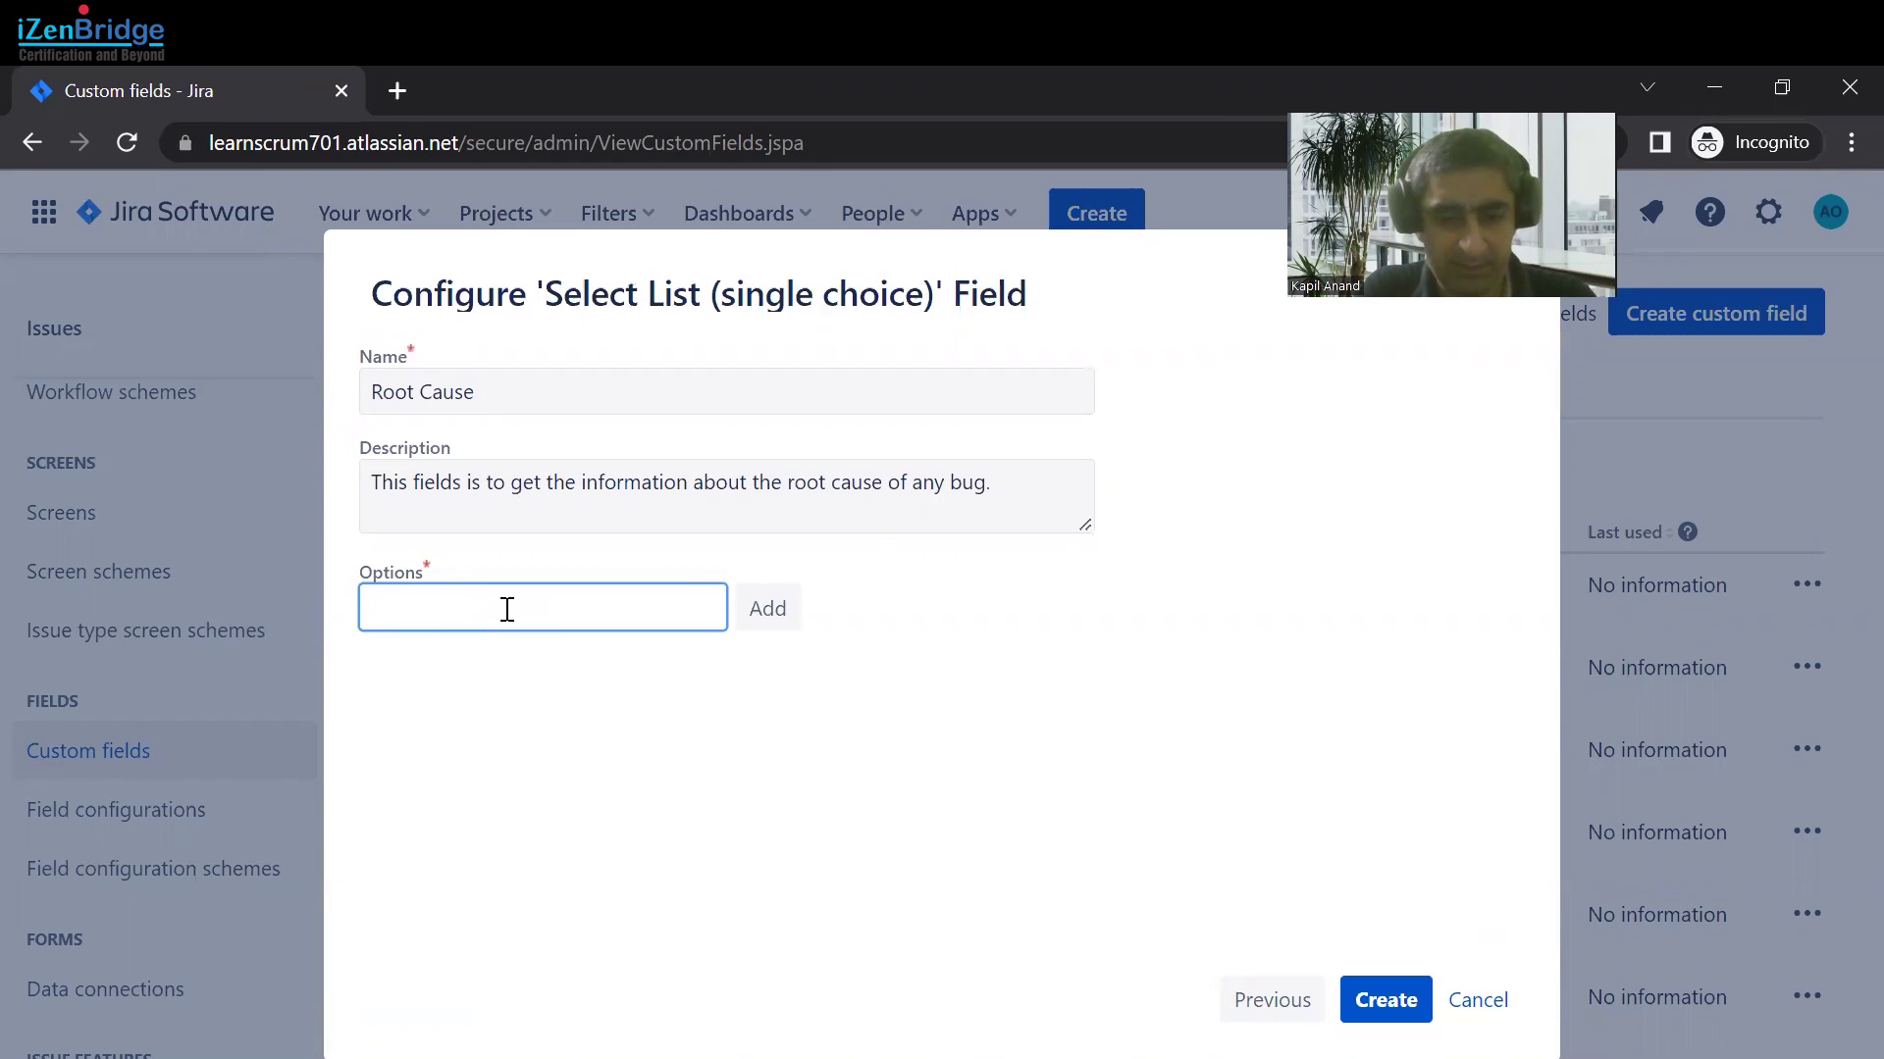
Step: Add the options 'Requirement was not clear', 'Design Issue' and 'Guideline not followed'
type("Requi")
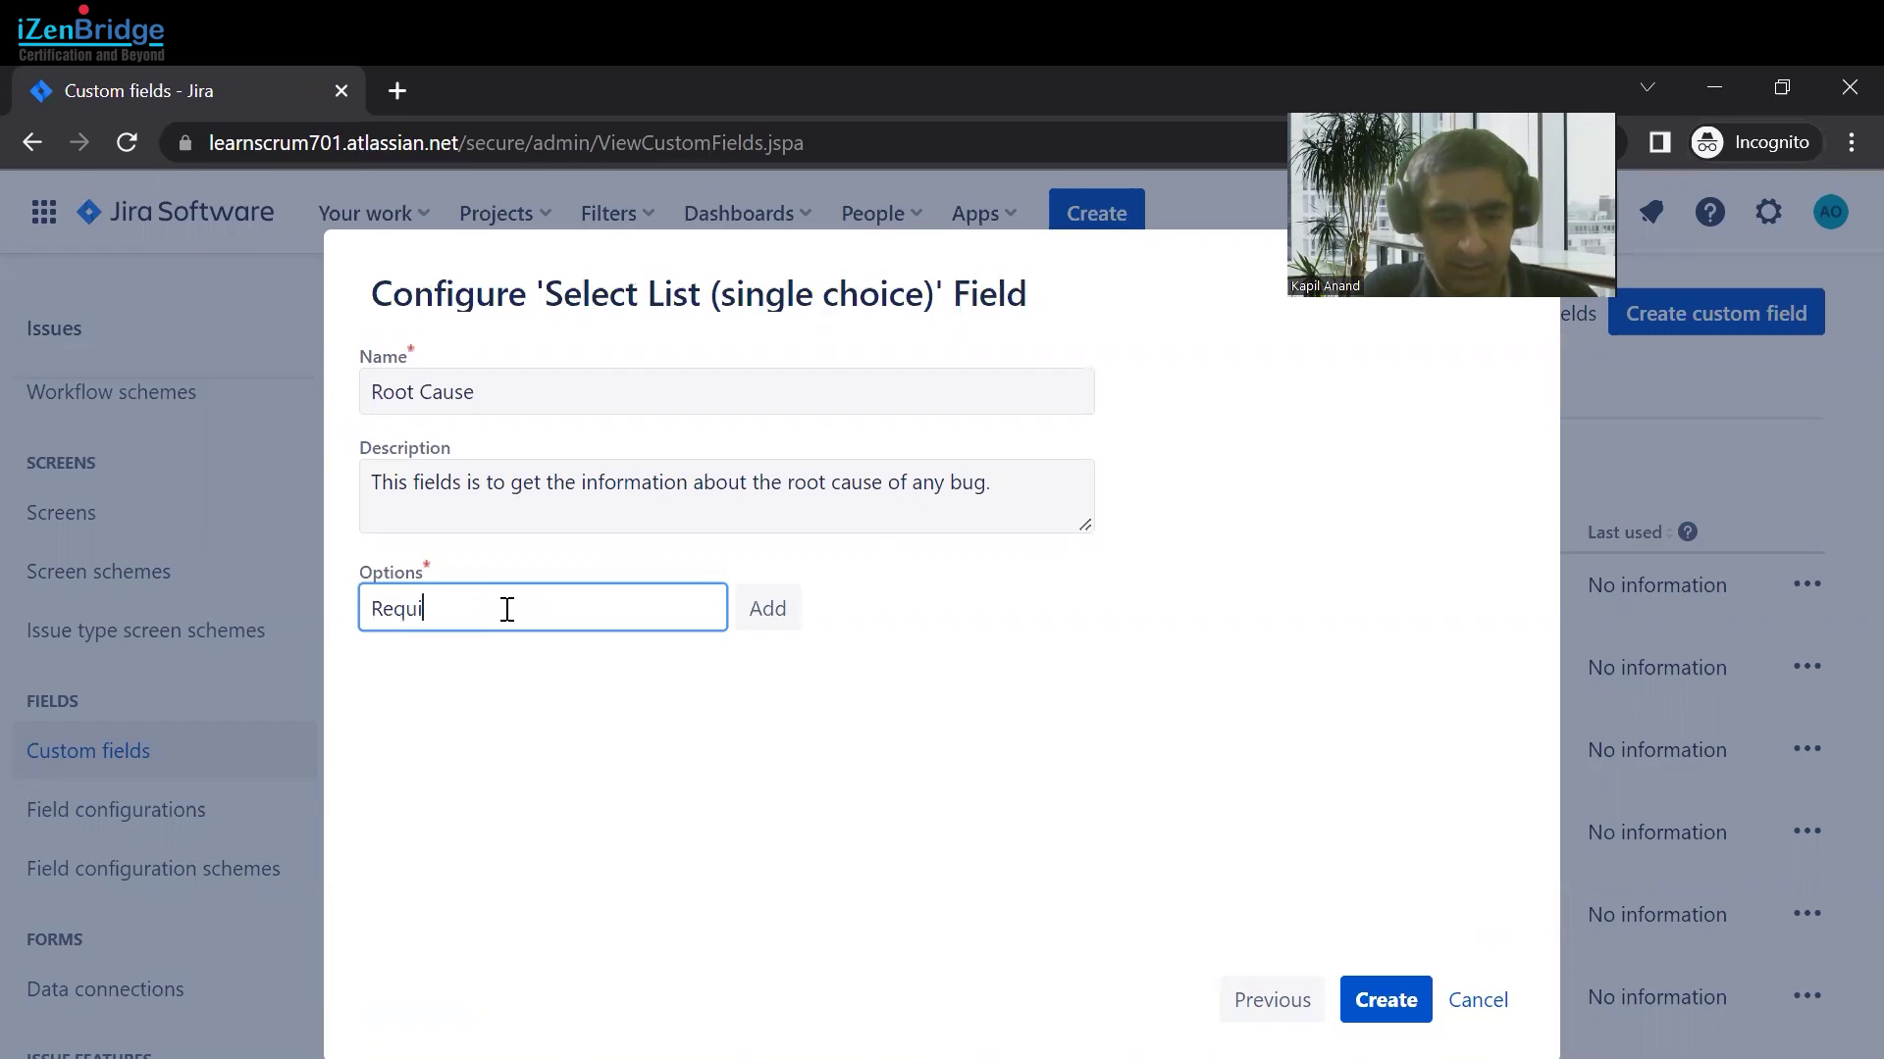
type("rement was not clear")
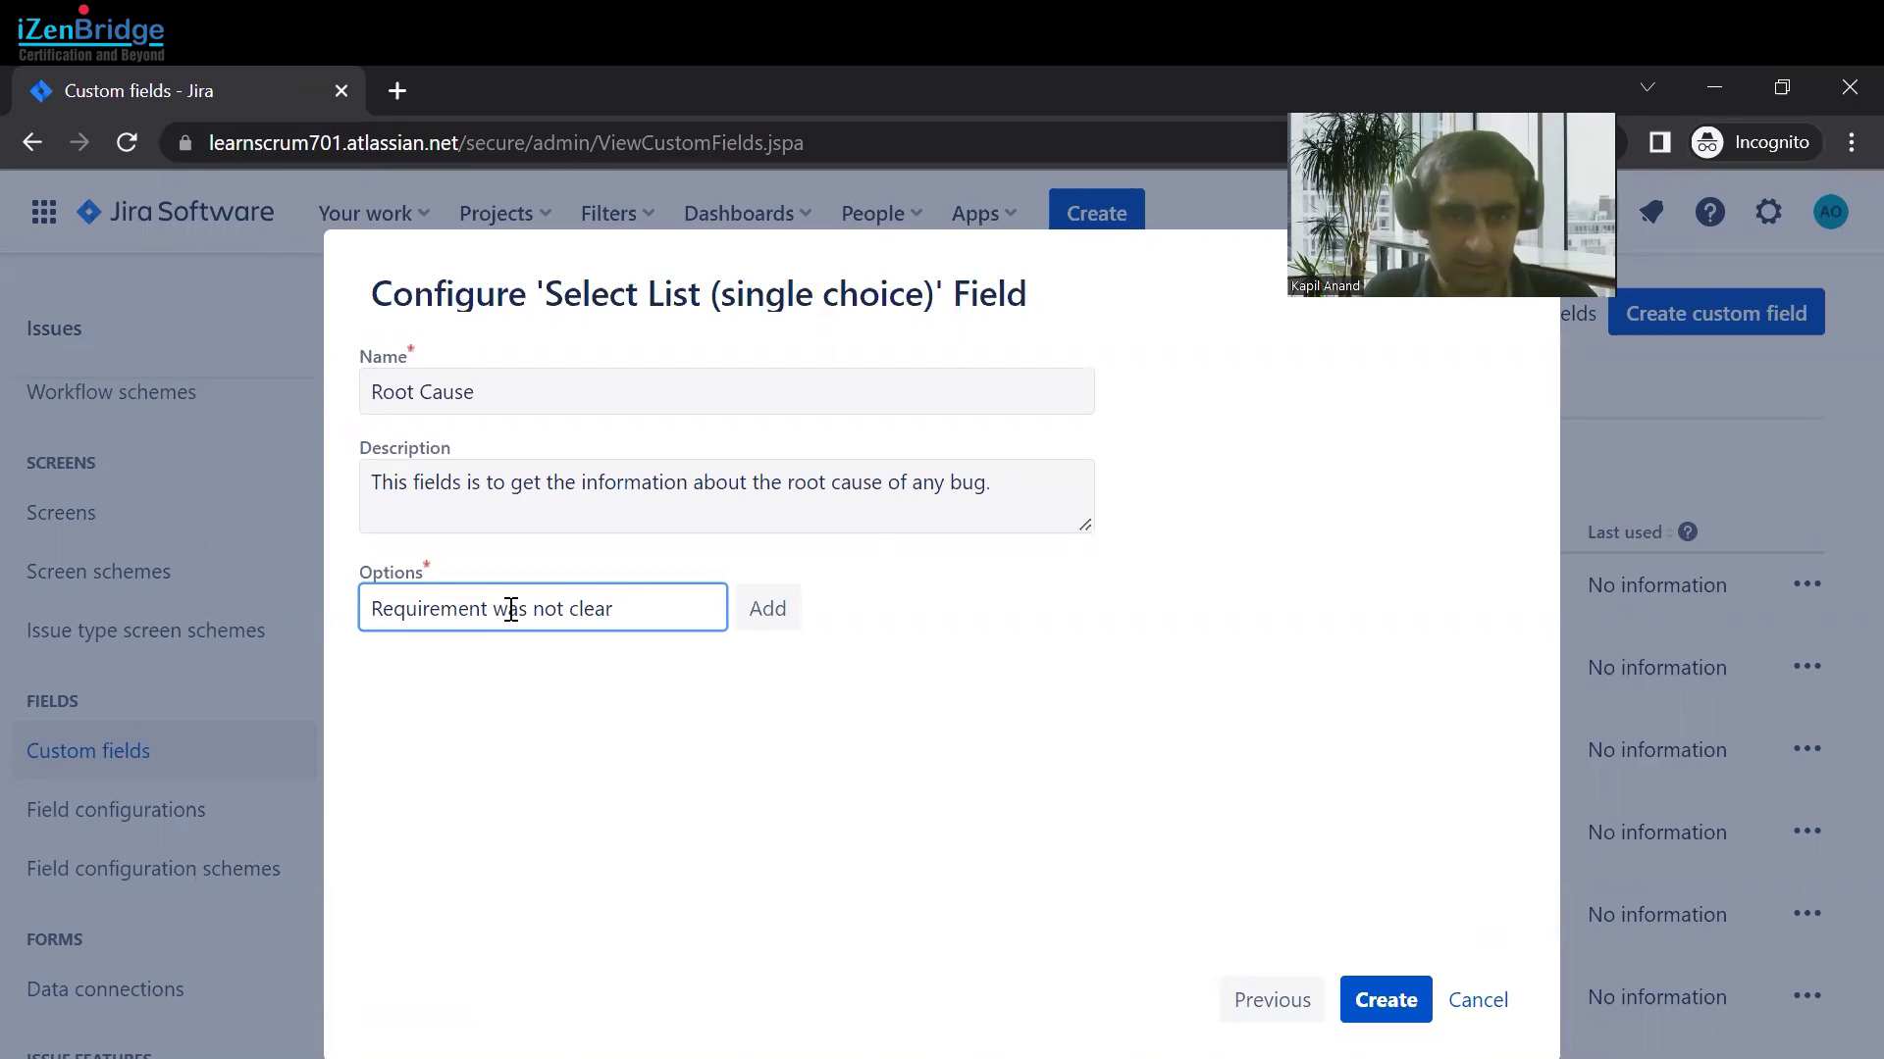
left_click(777, 608)
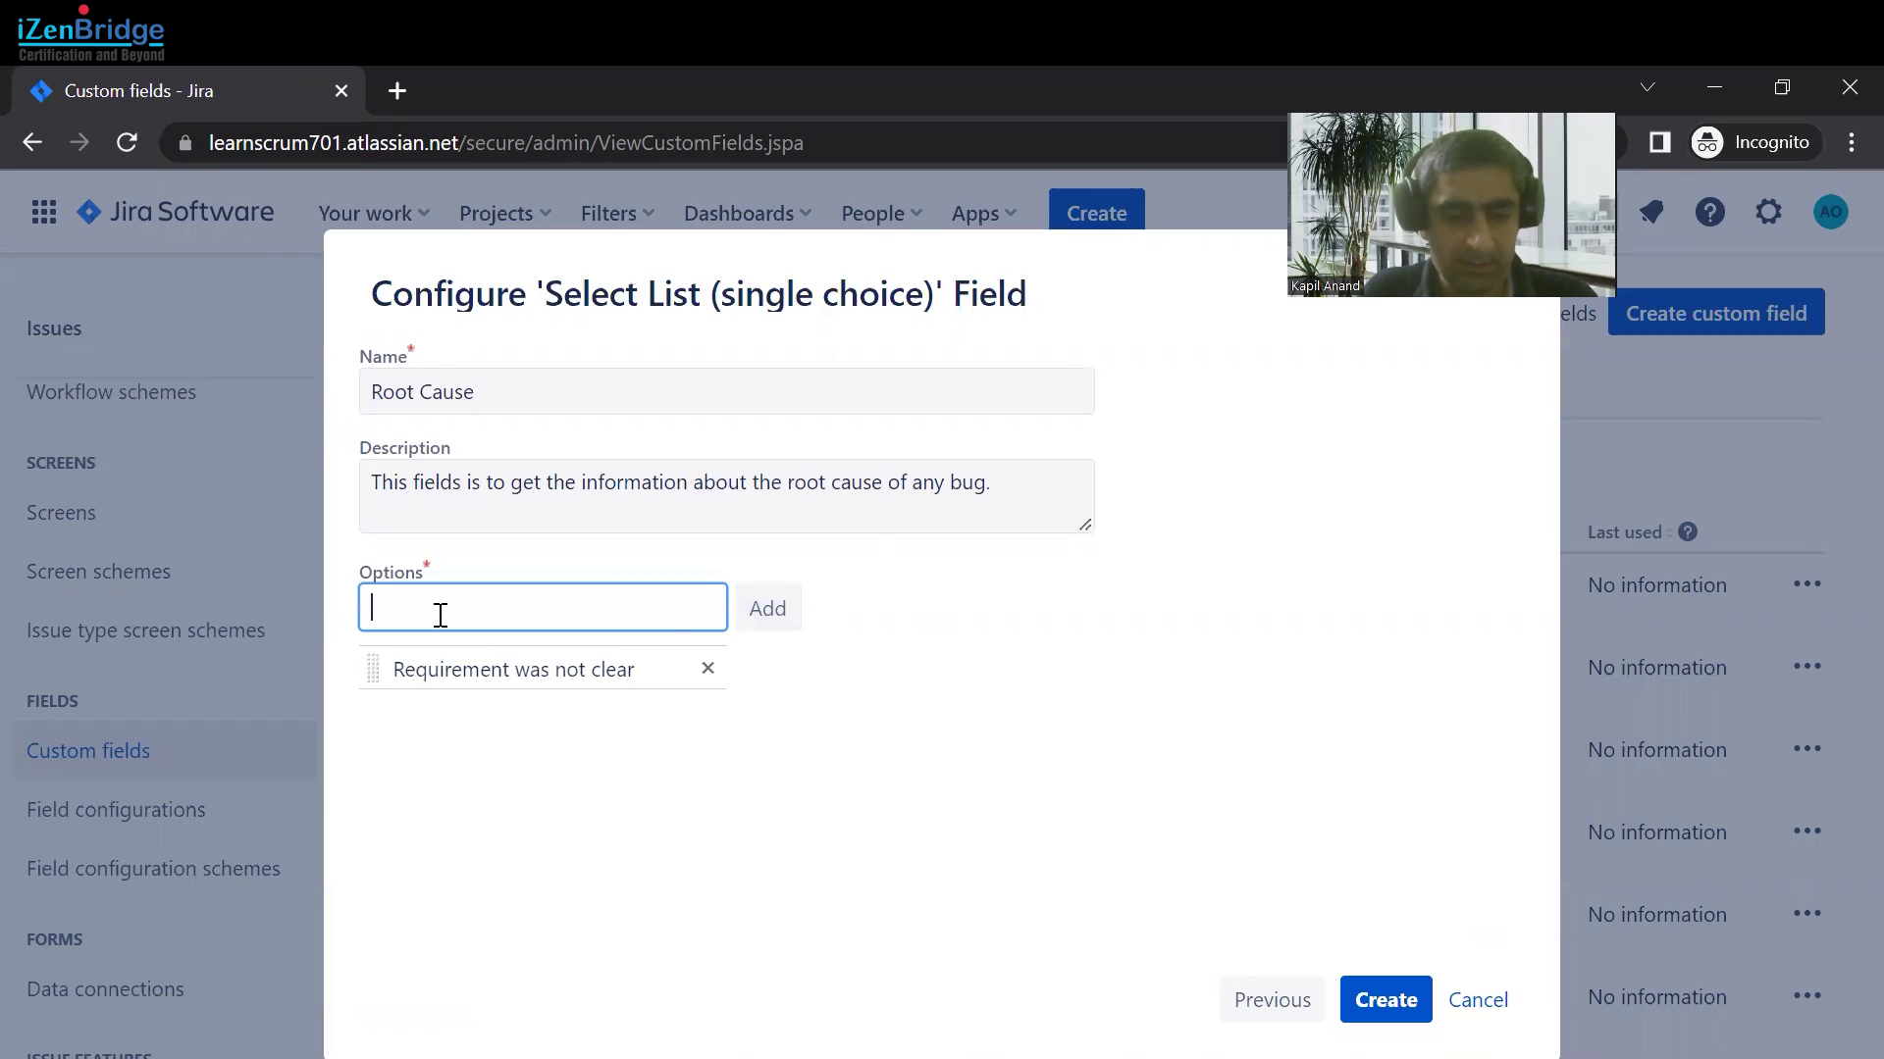
type("D")
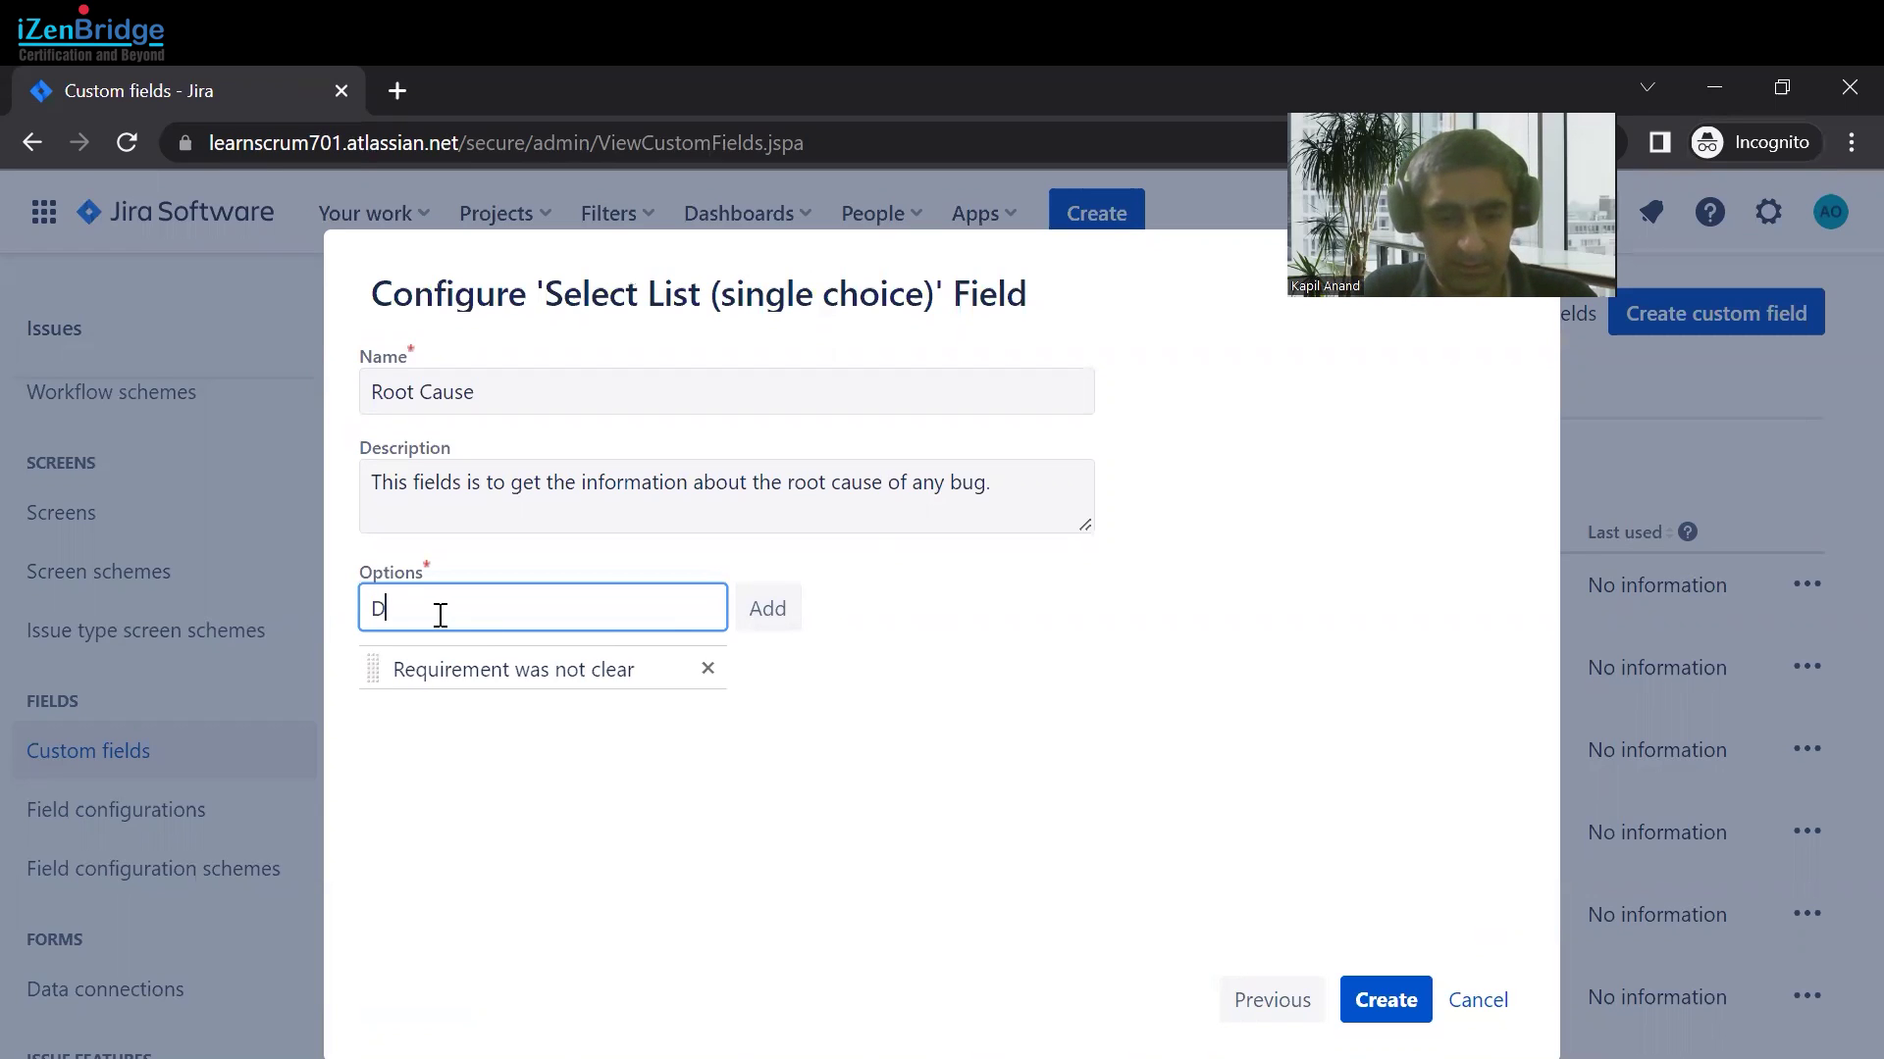
type("esign Issue")
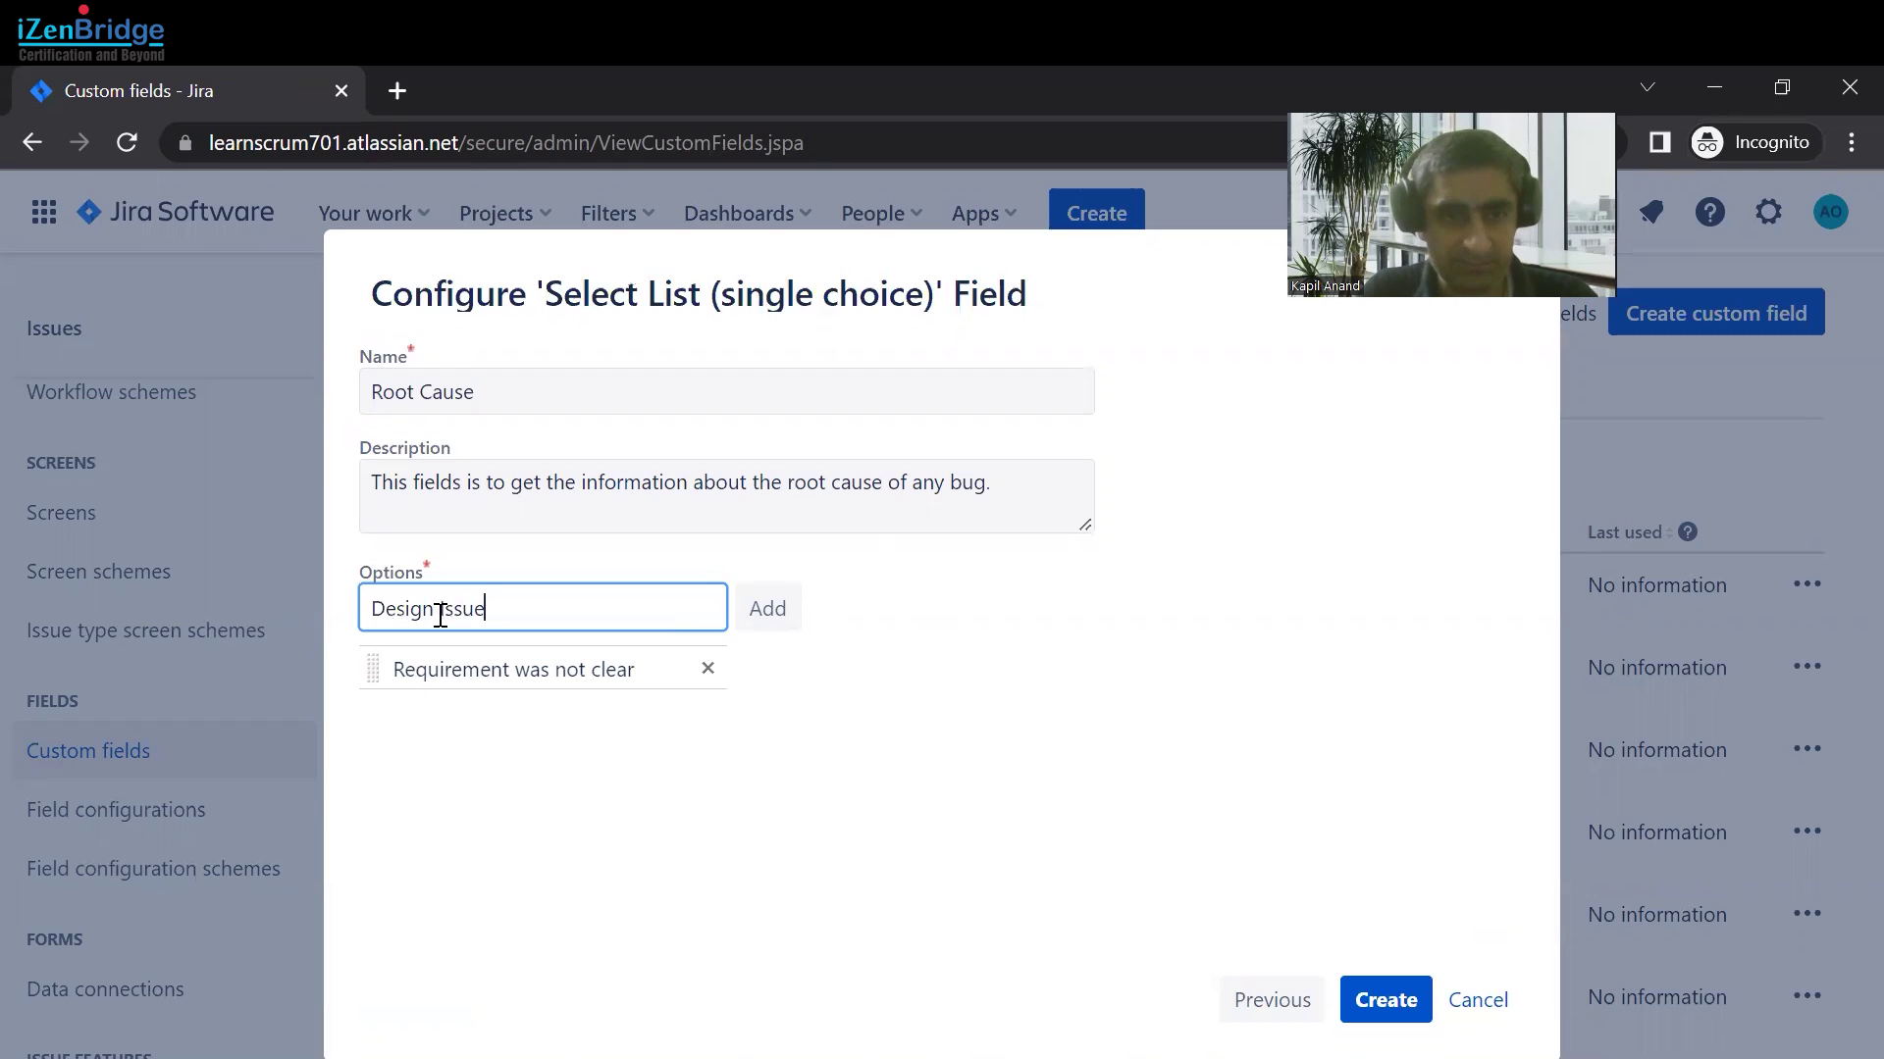
left_click(768, 614)
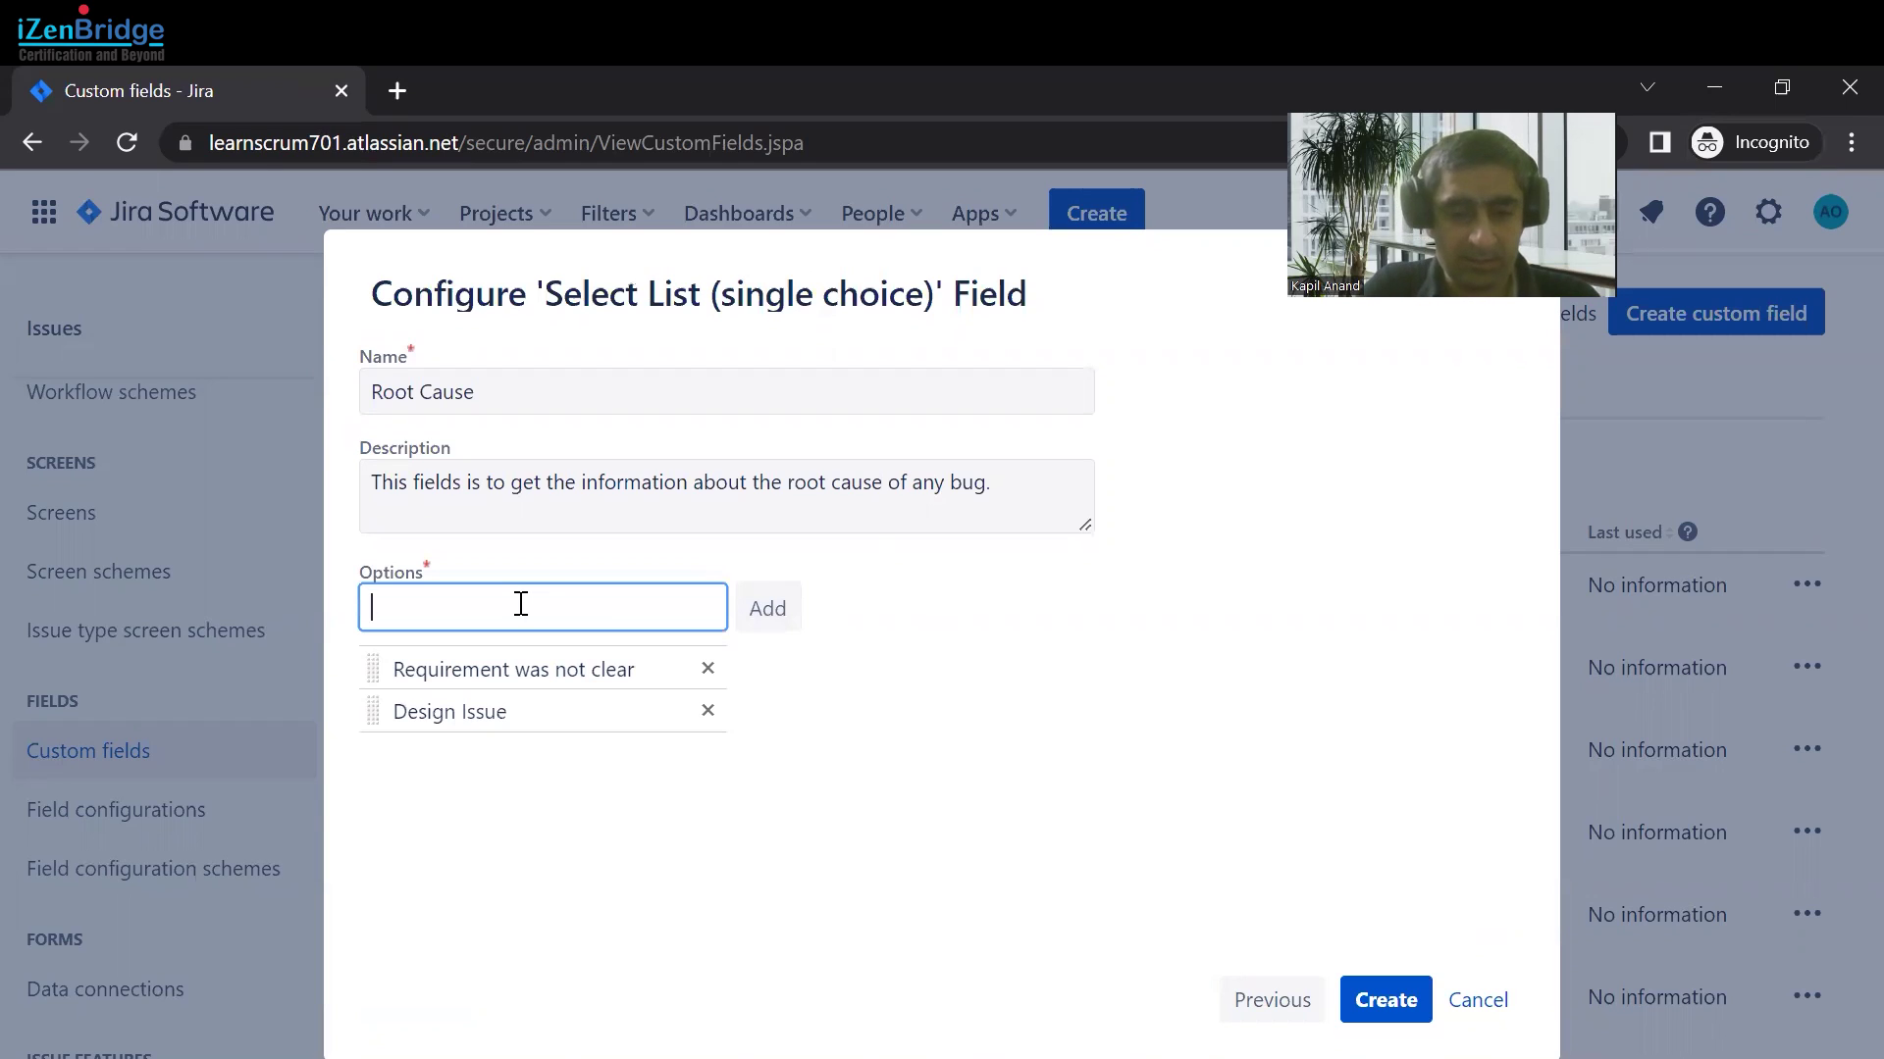
type("Guid")
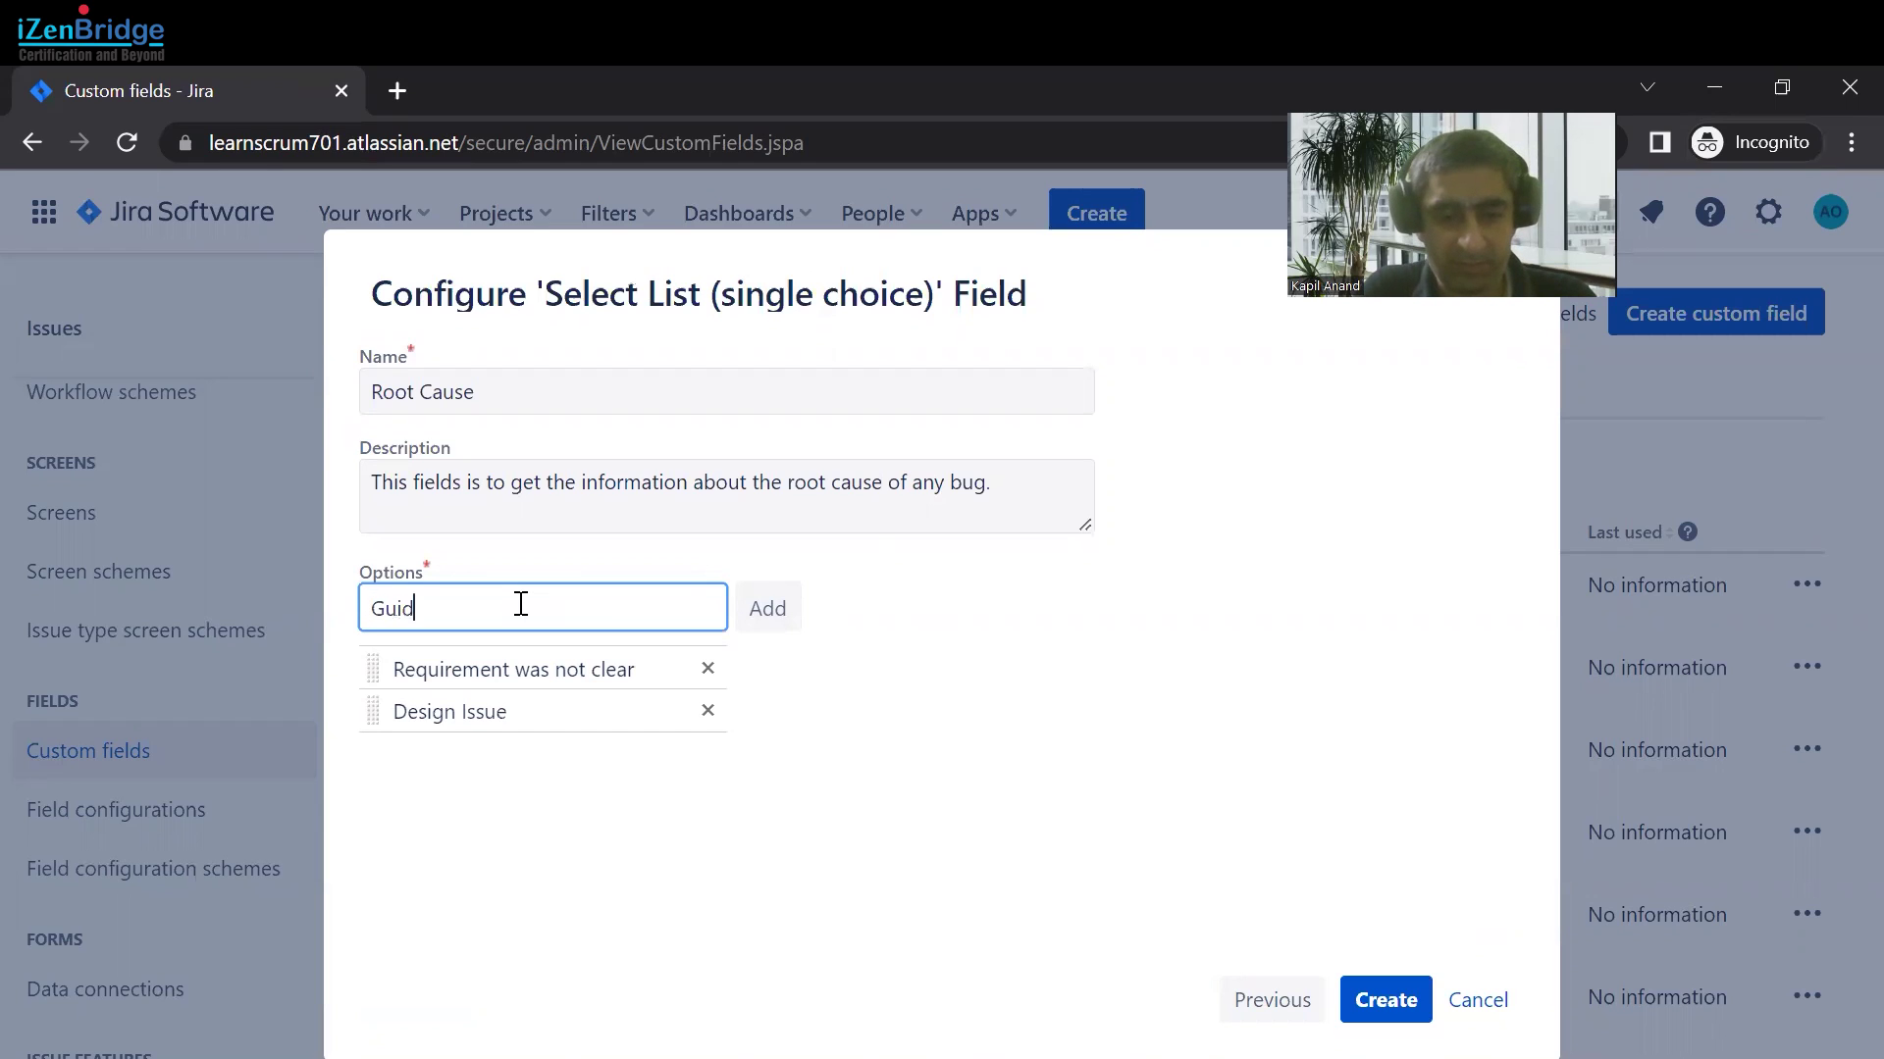
type("eline ")
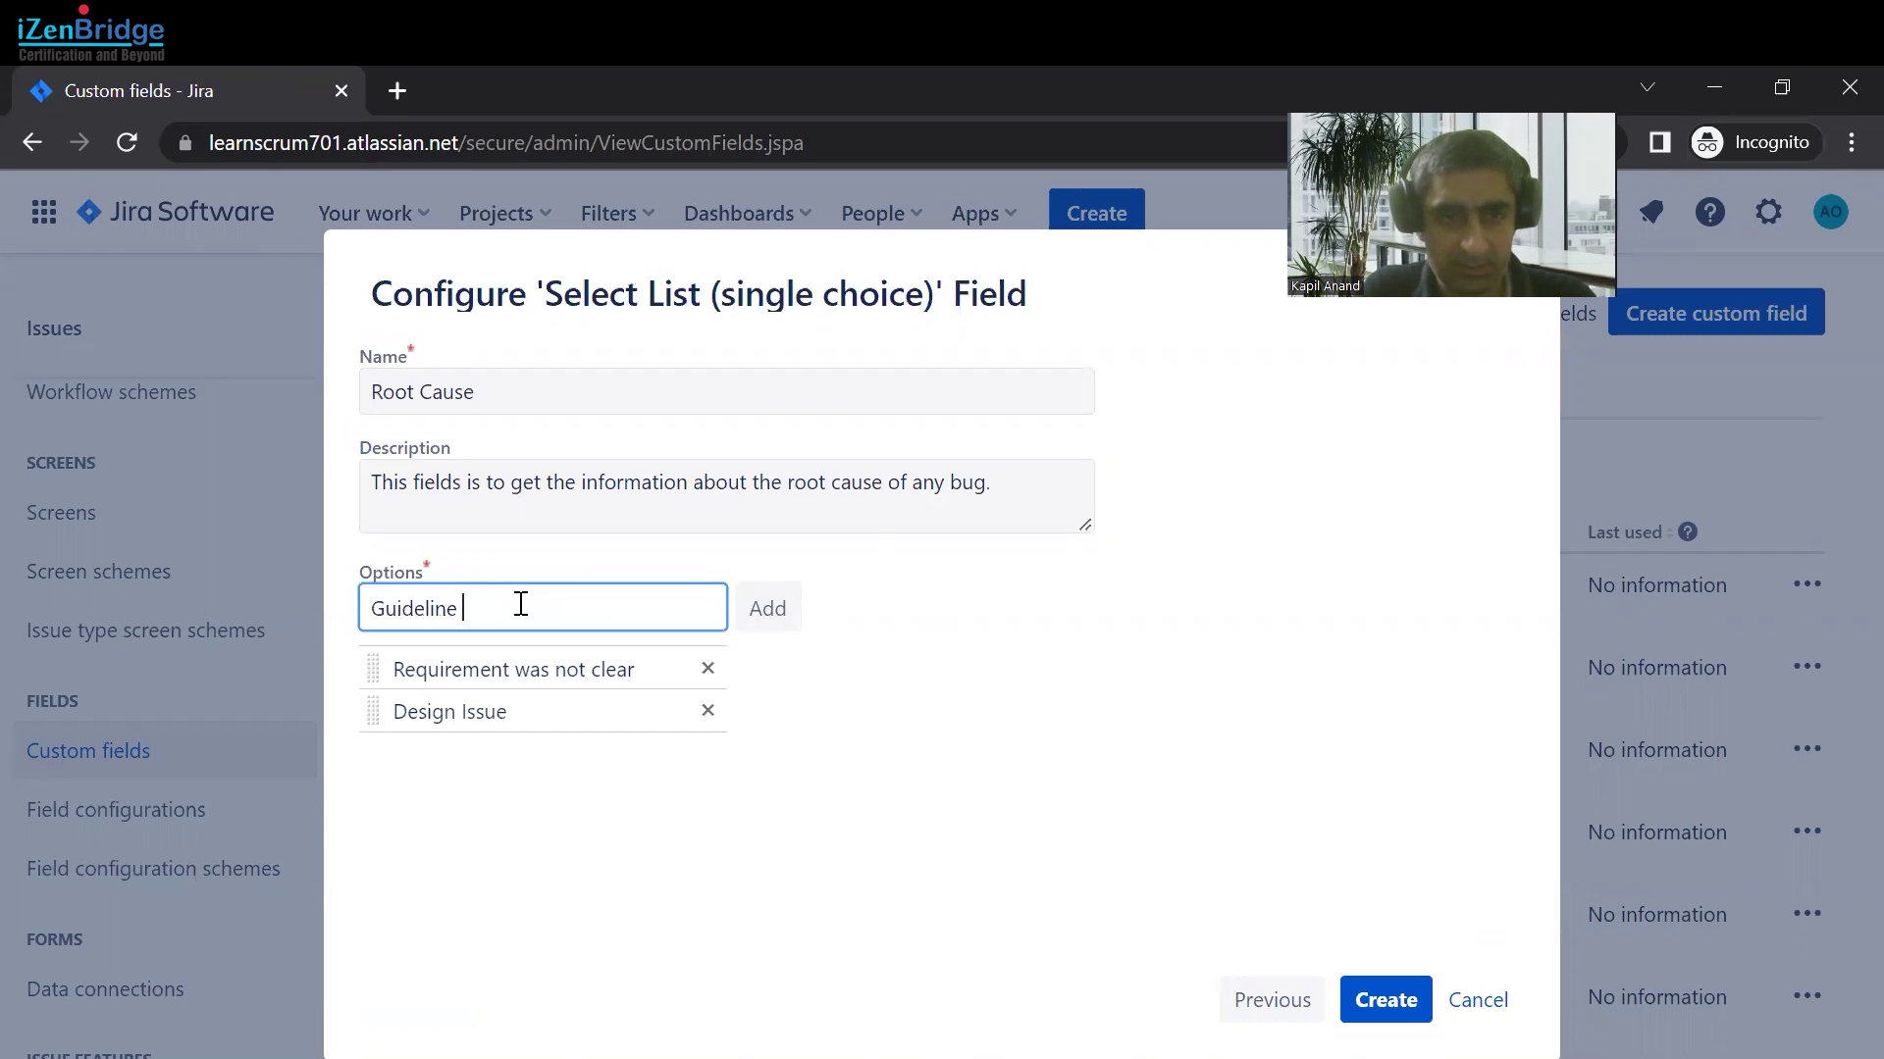
type("not follow")
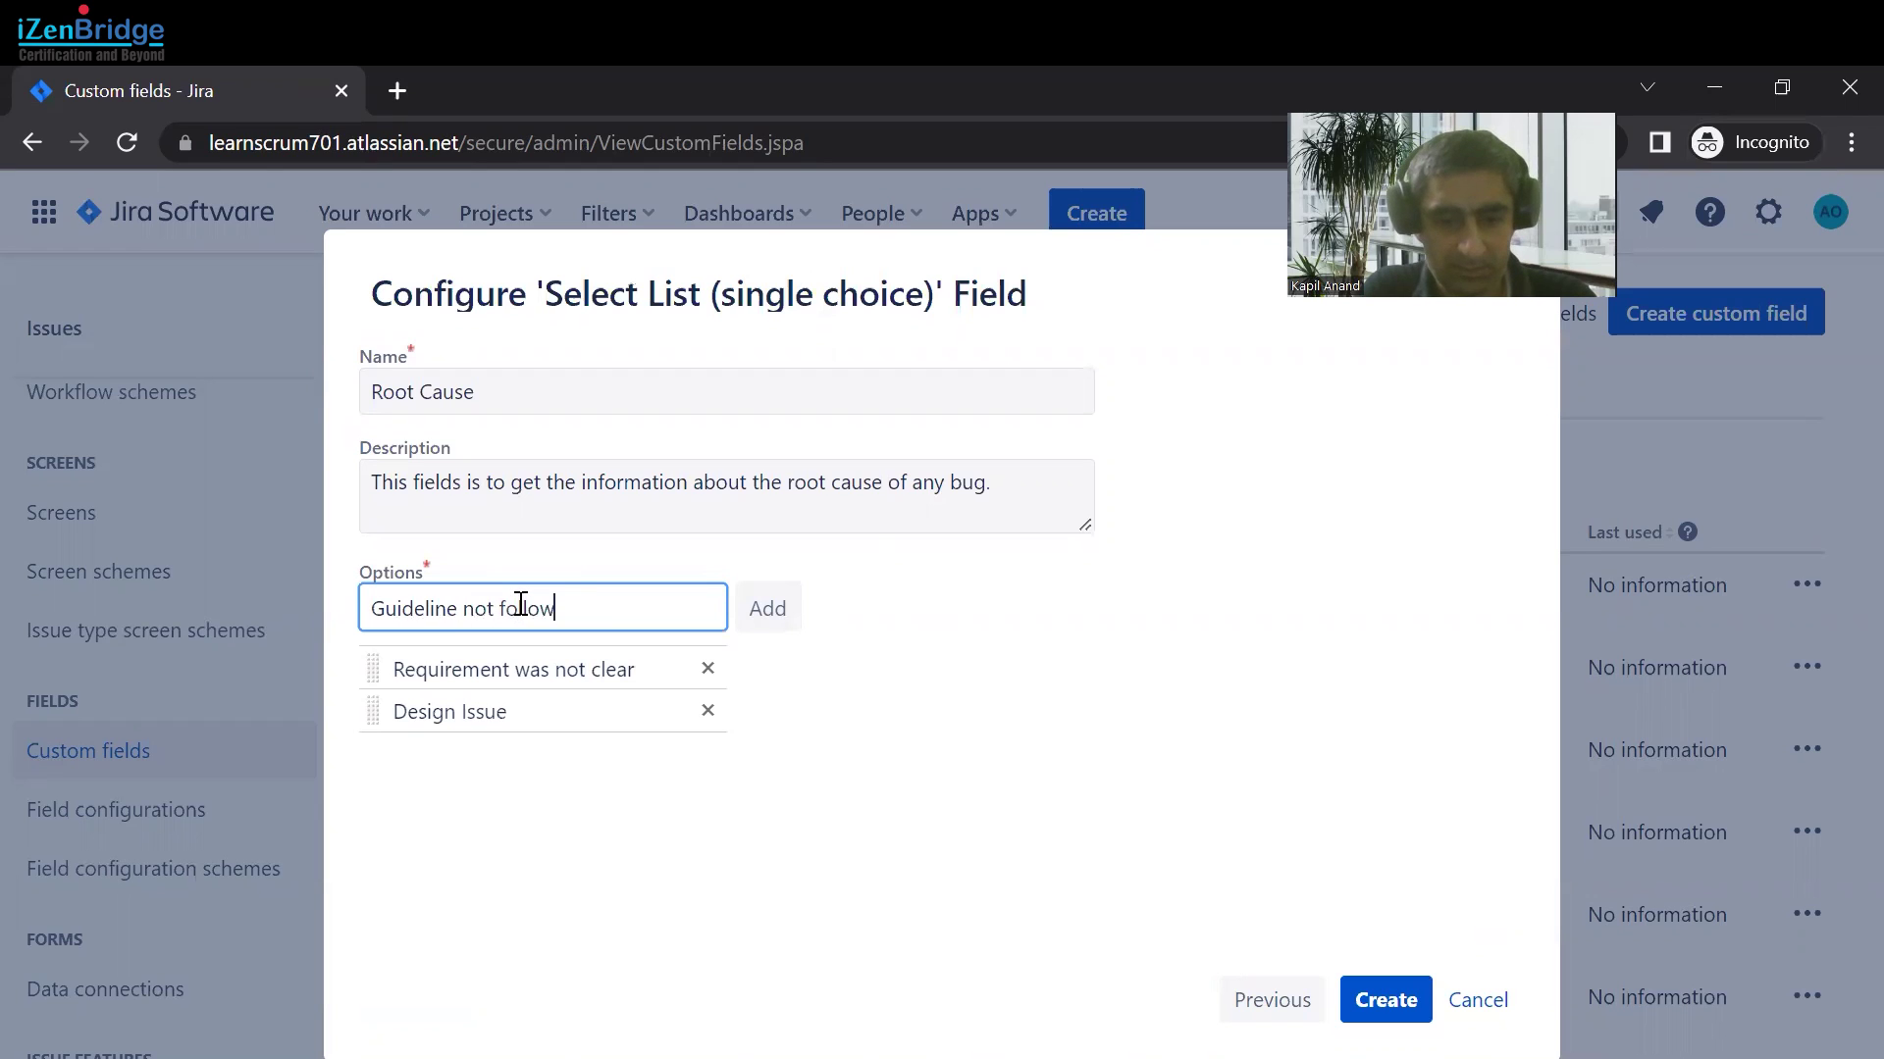
type("ed")
left_click(768, 612)
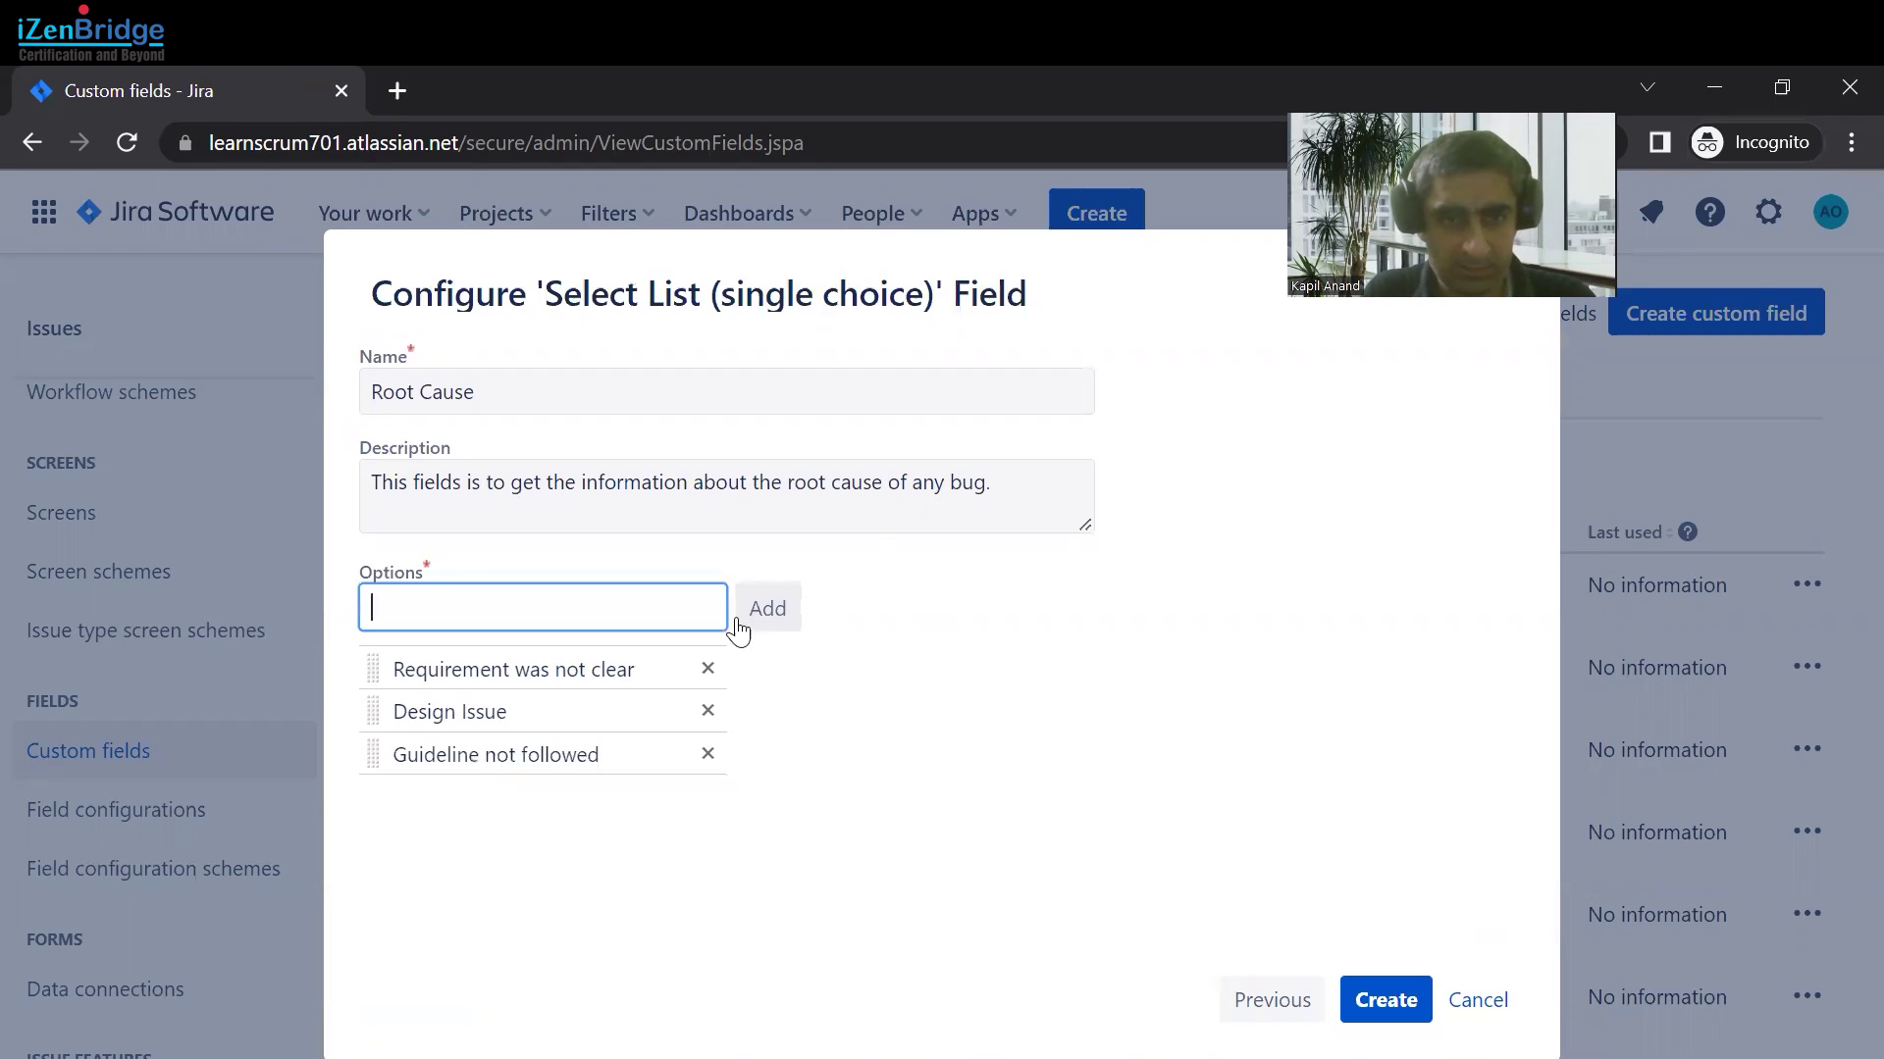
Step: Add the options 'Testing was not proper' and 'Configuration issue', then create the field
type("Tes")
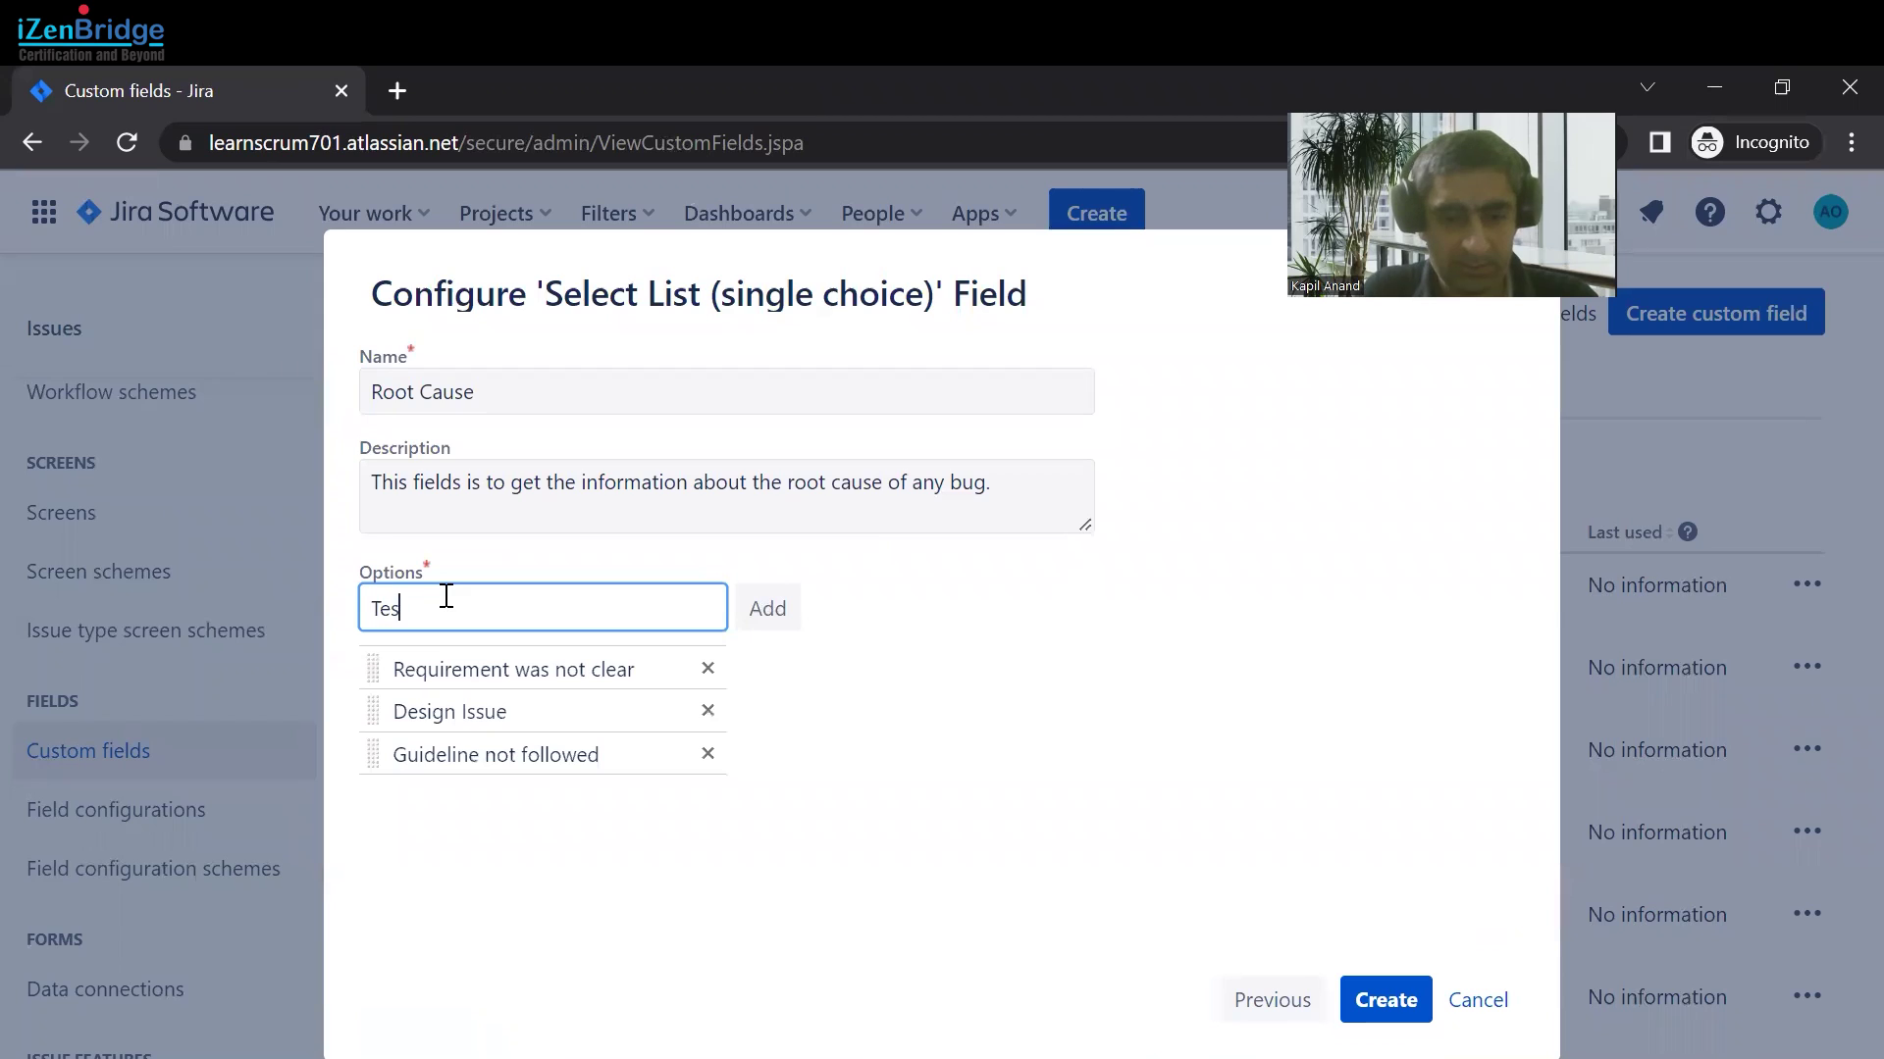
type("ting w")
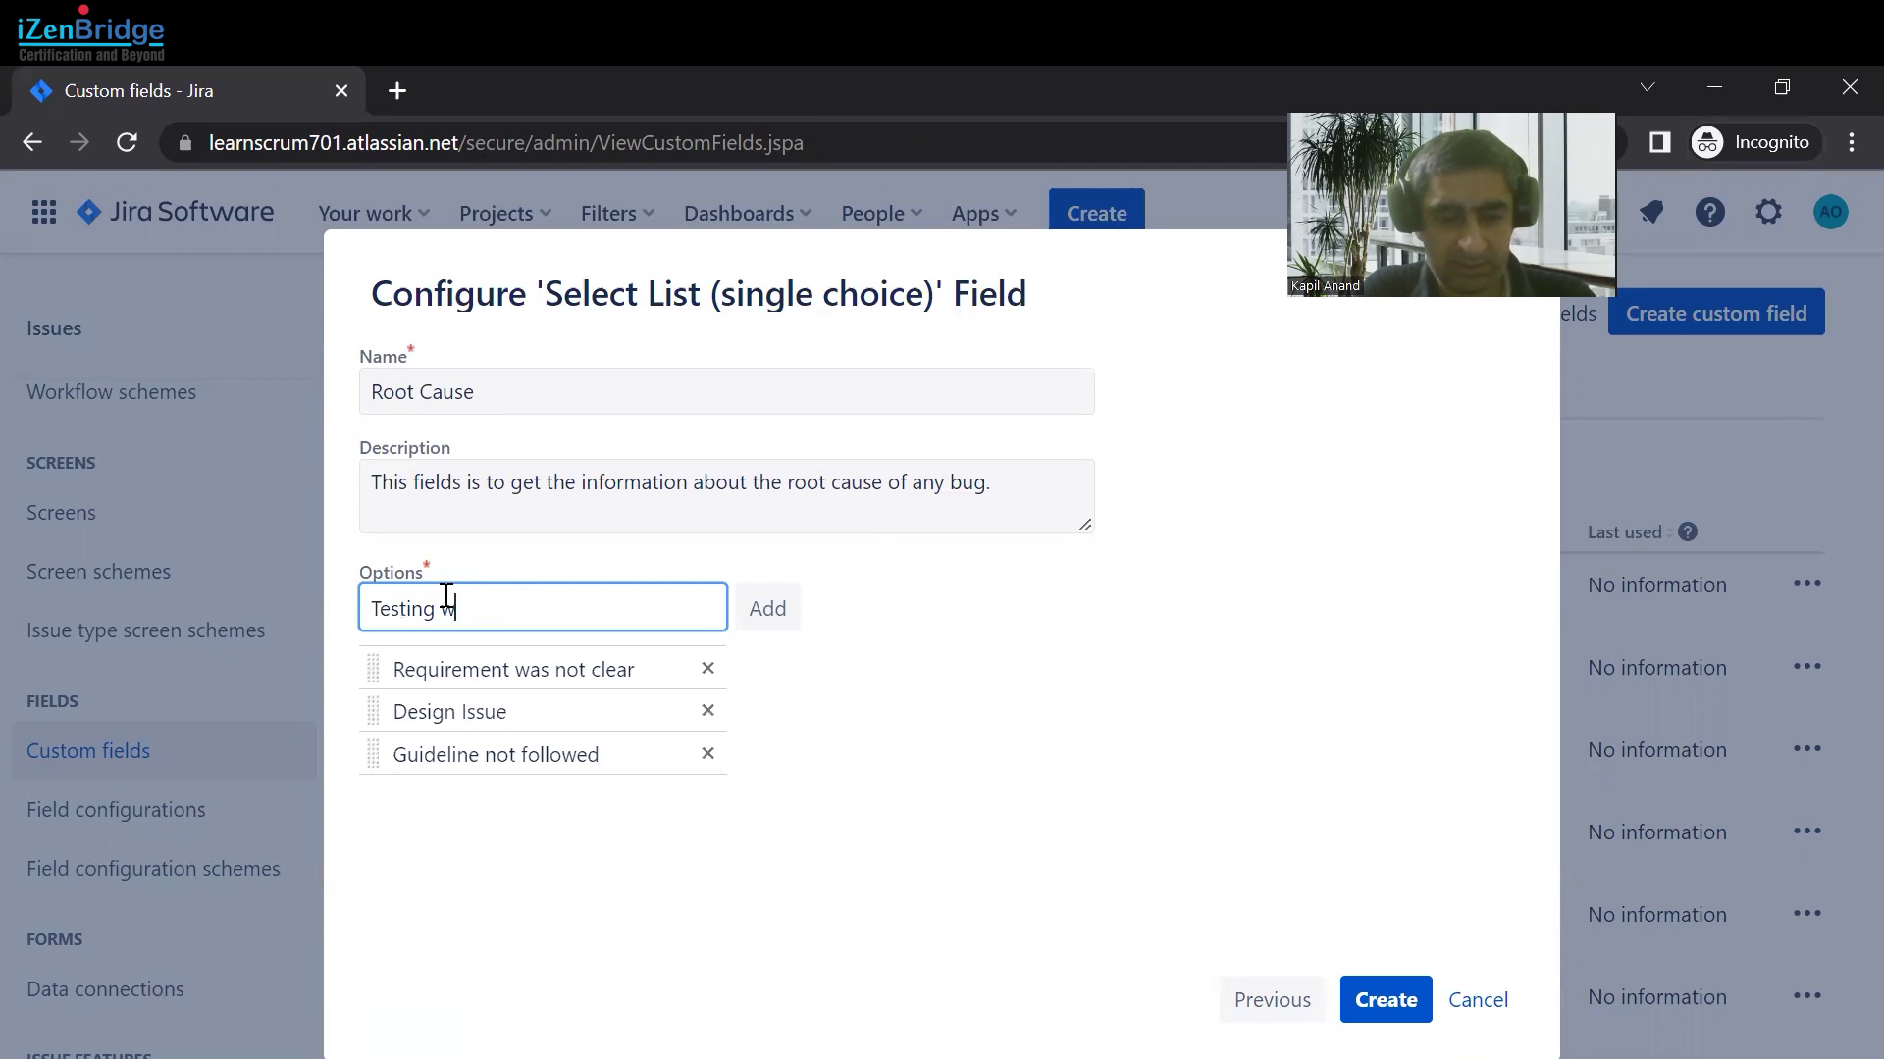
type("as not proper")
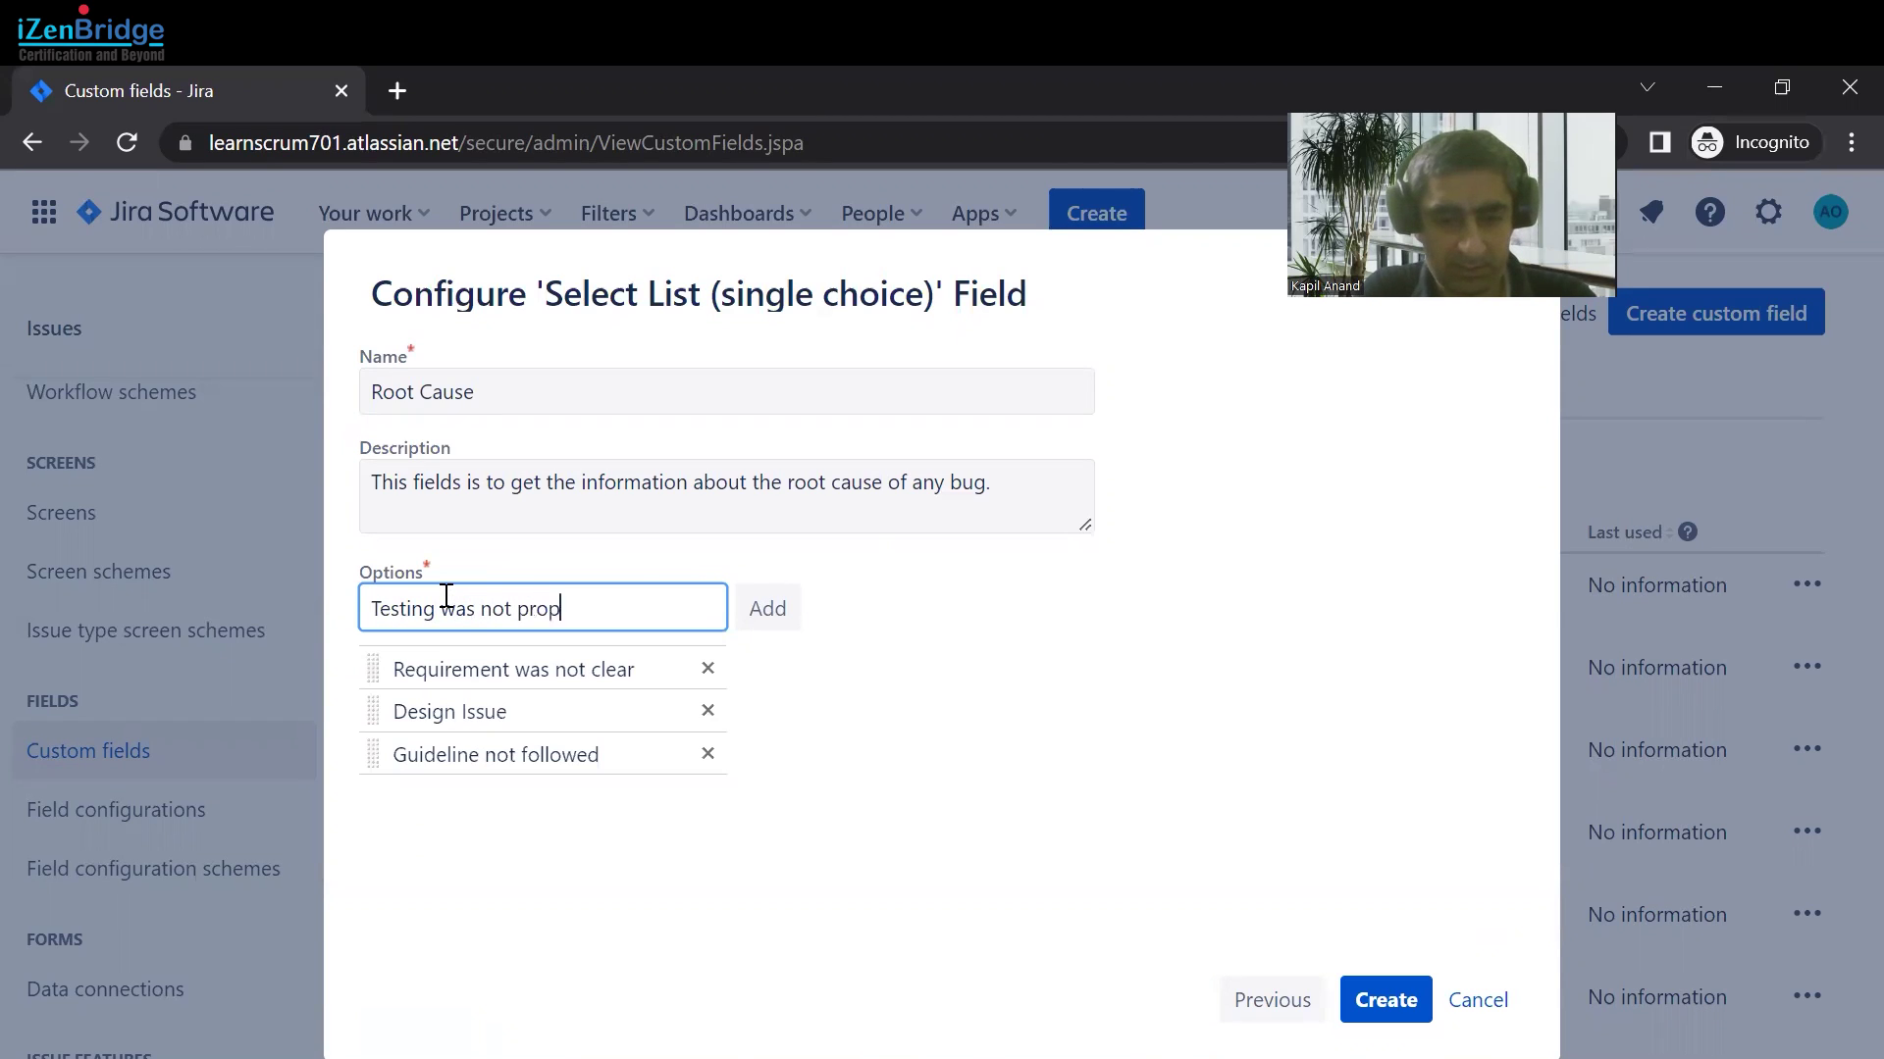
left_click(769, 610)
type("An")
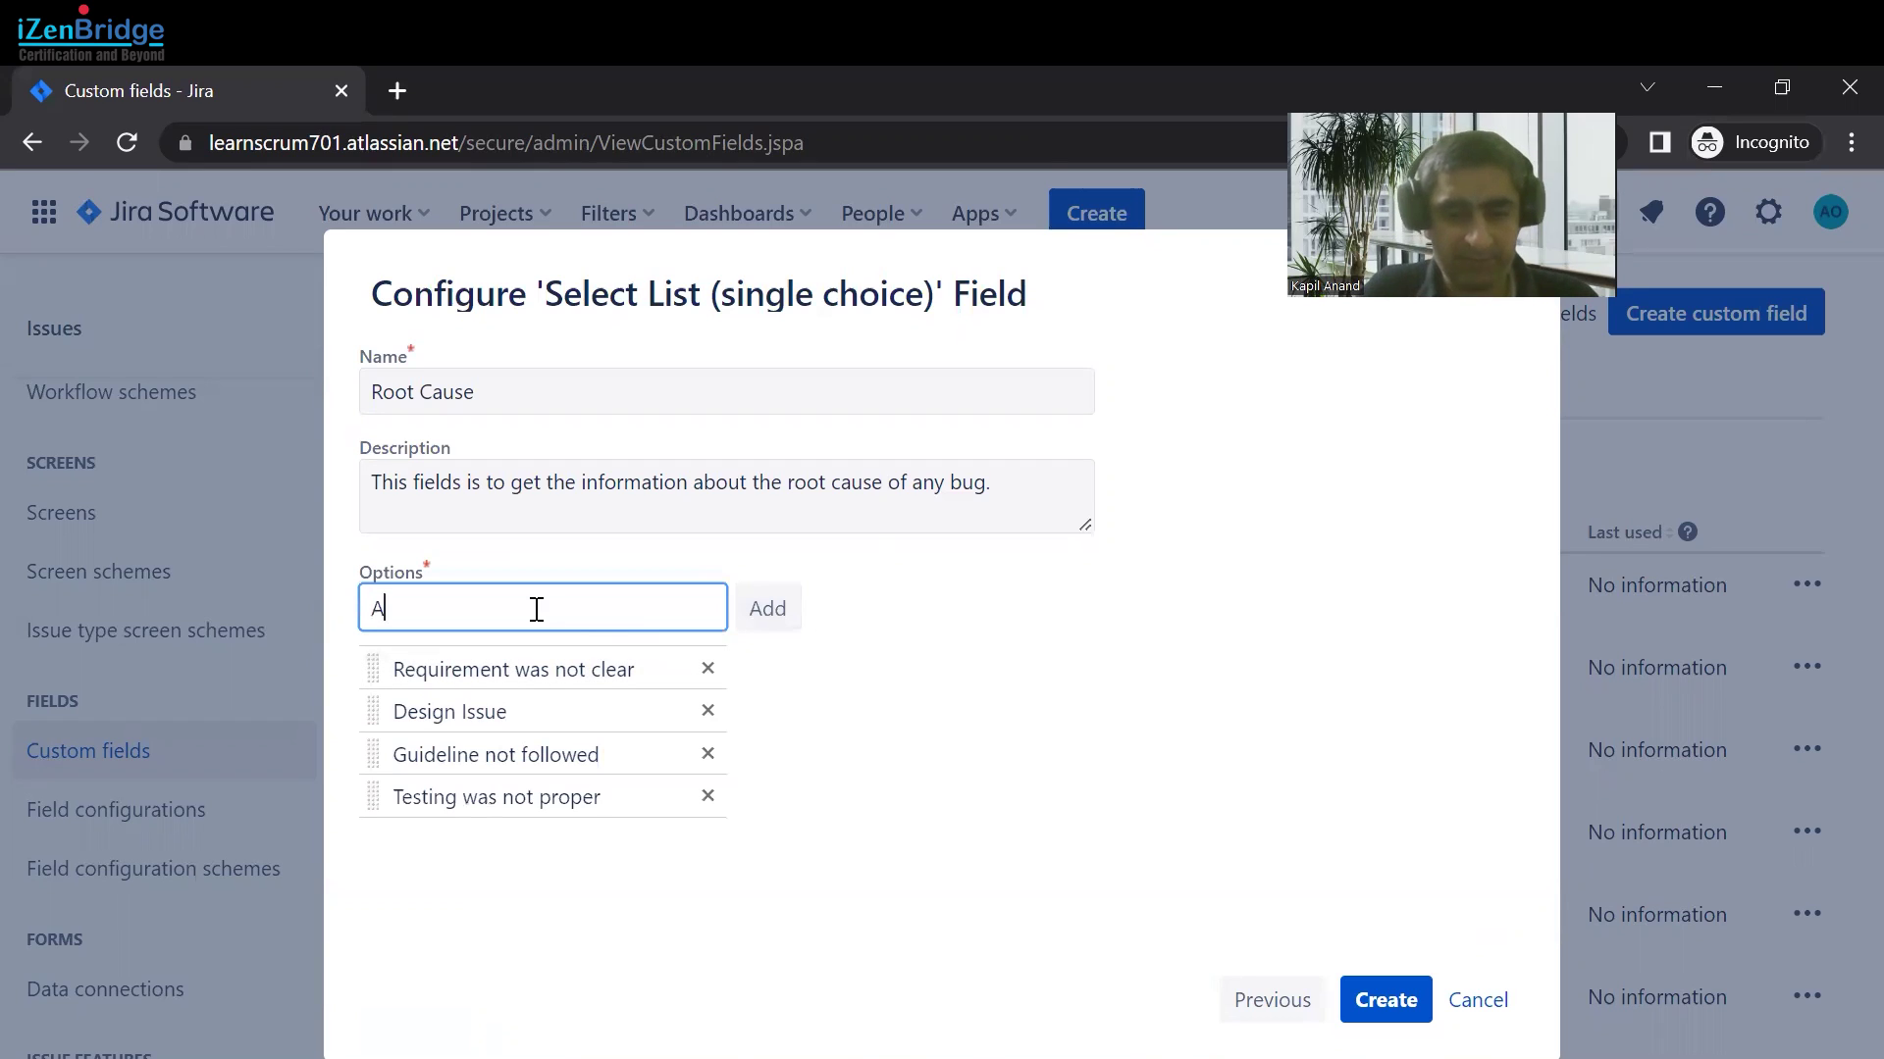
key("BackSpace")
type("Co")
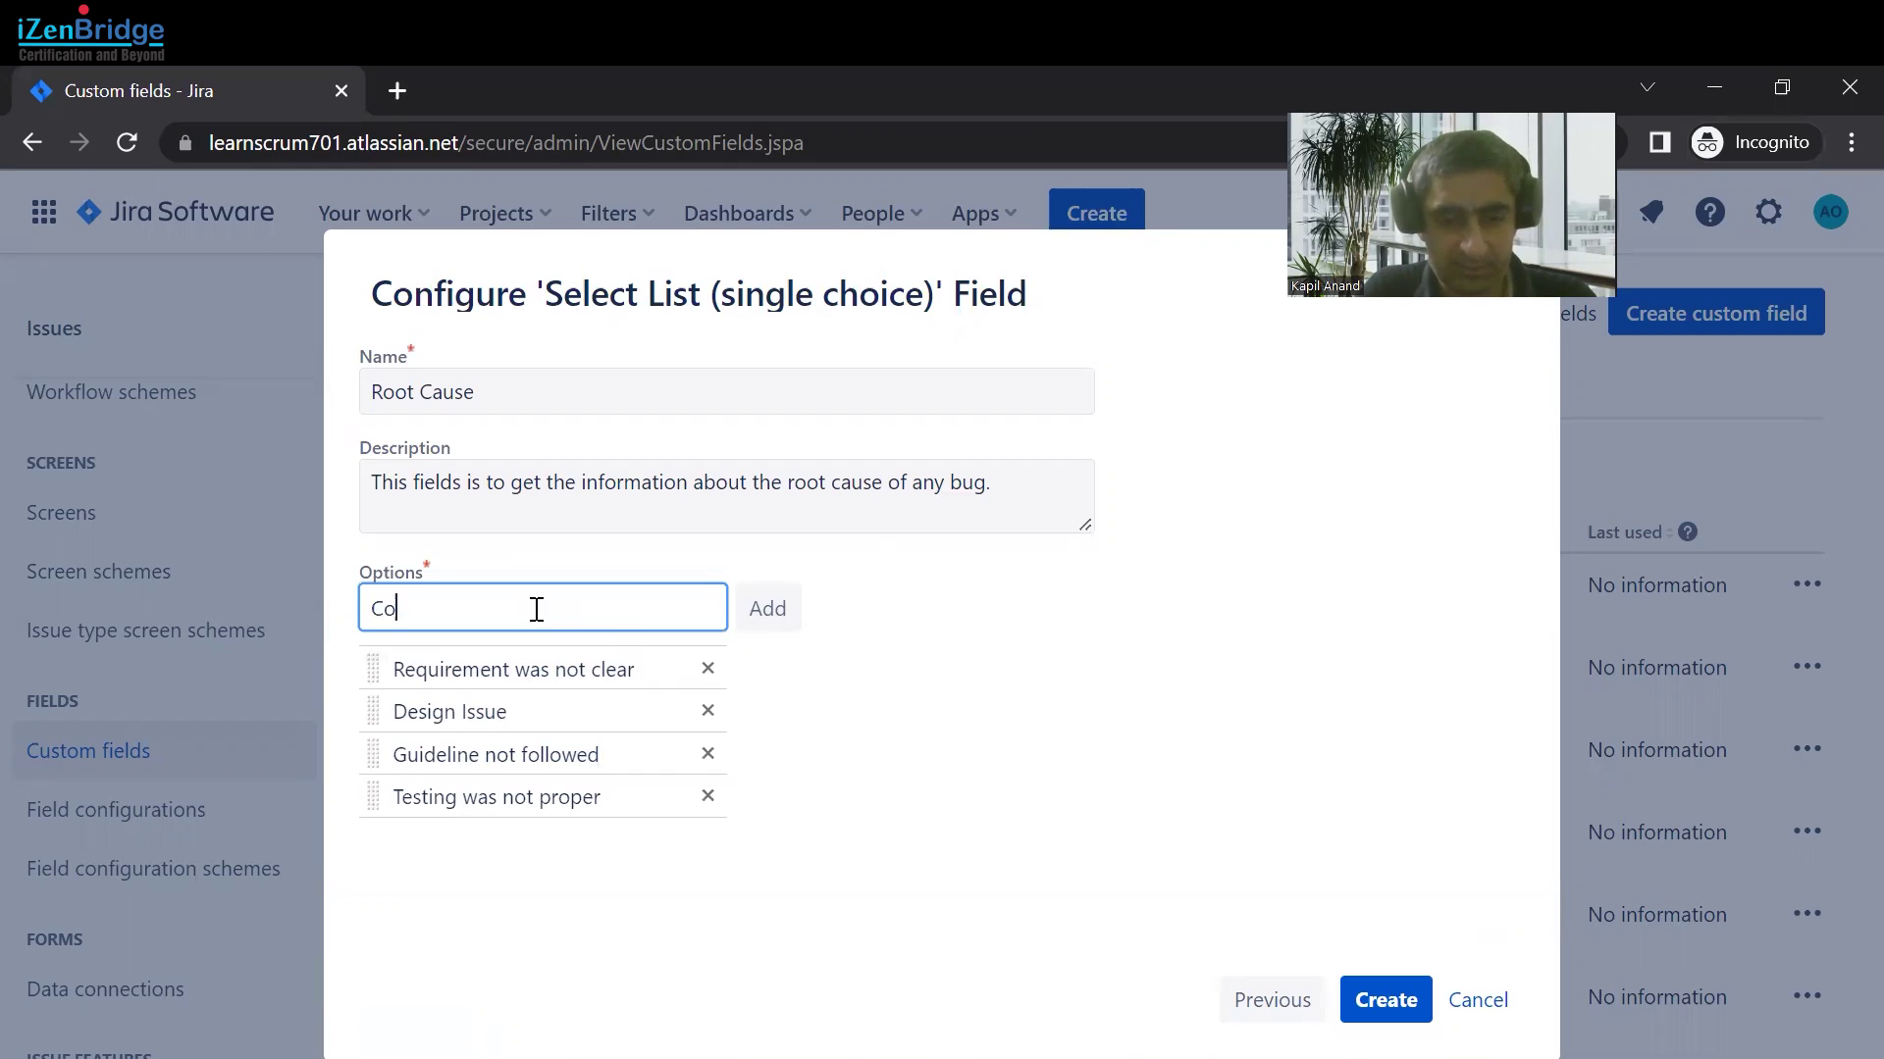
type("nfiguration issue")
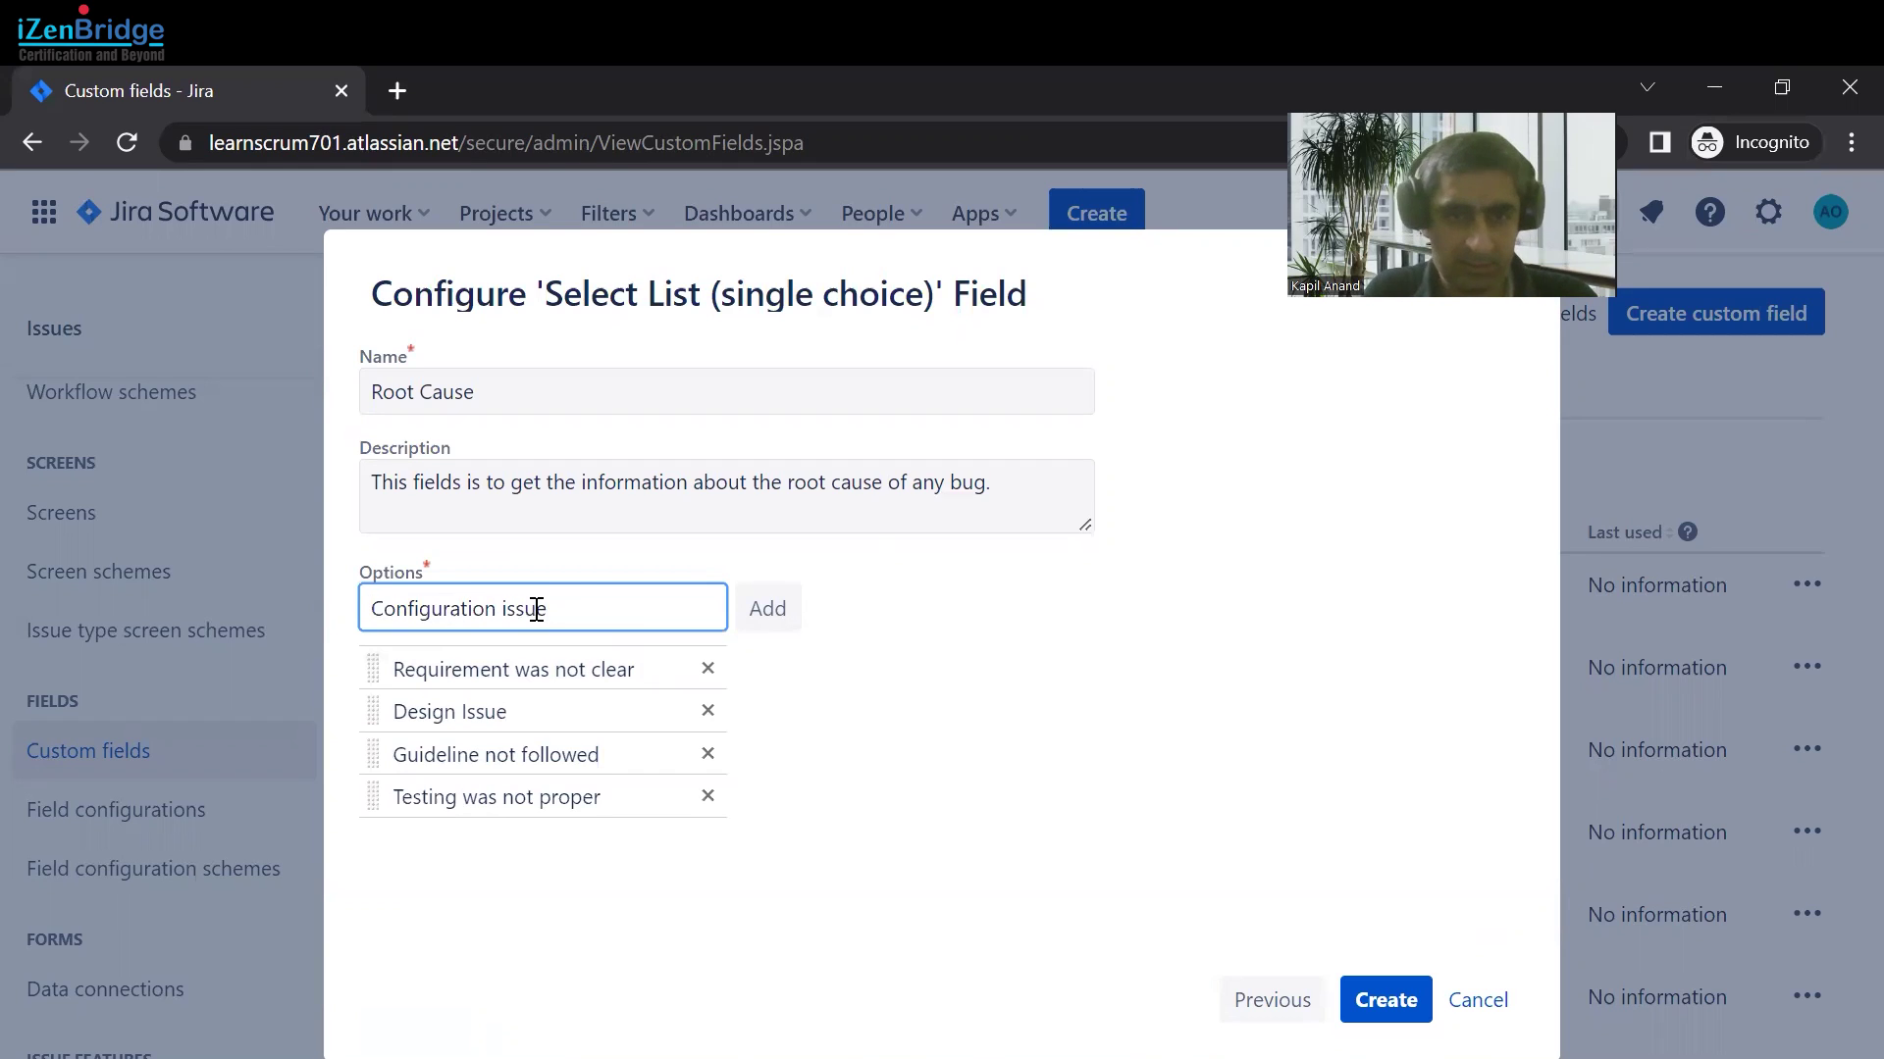
left_click(767, 609)
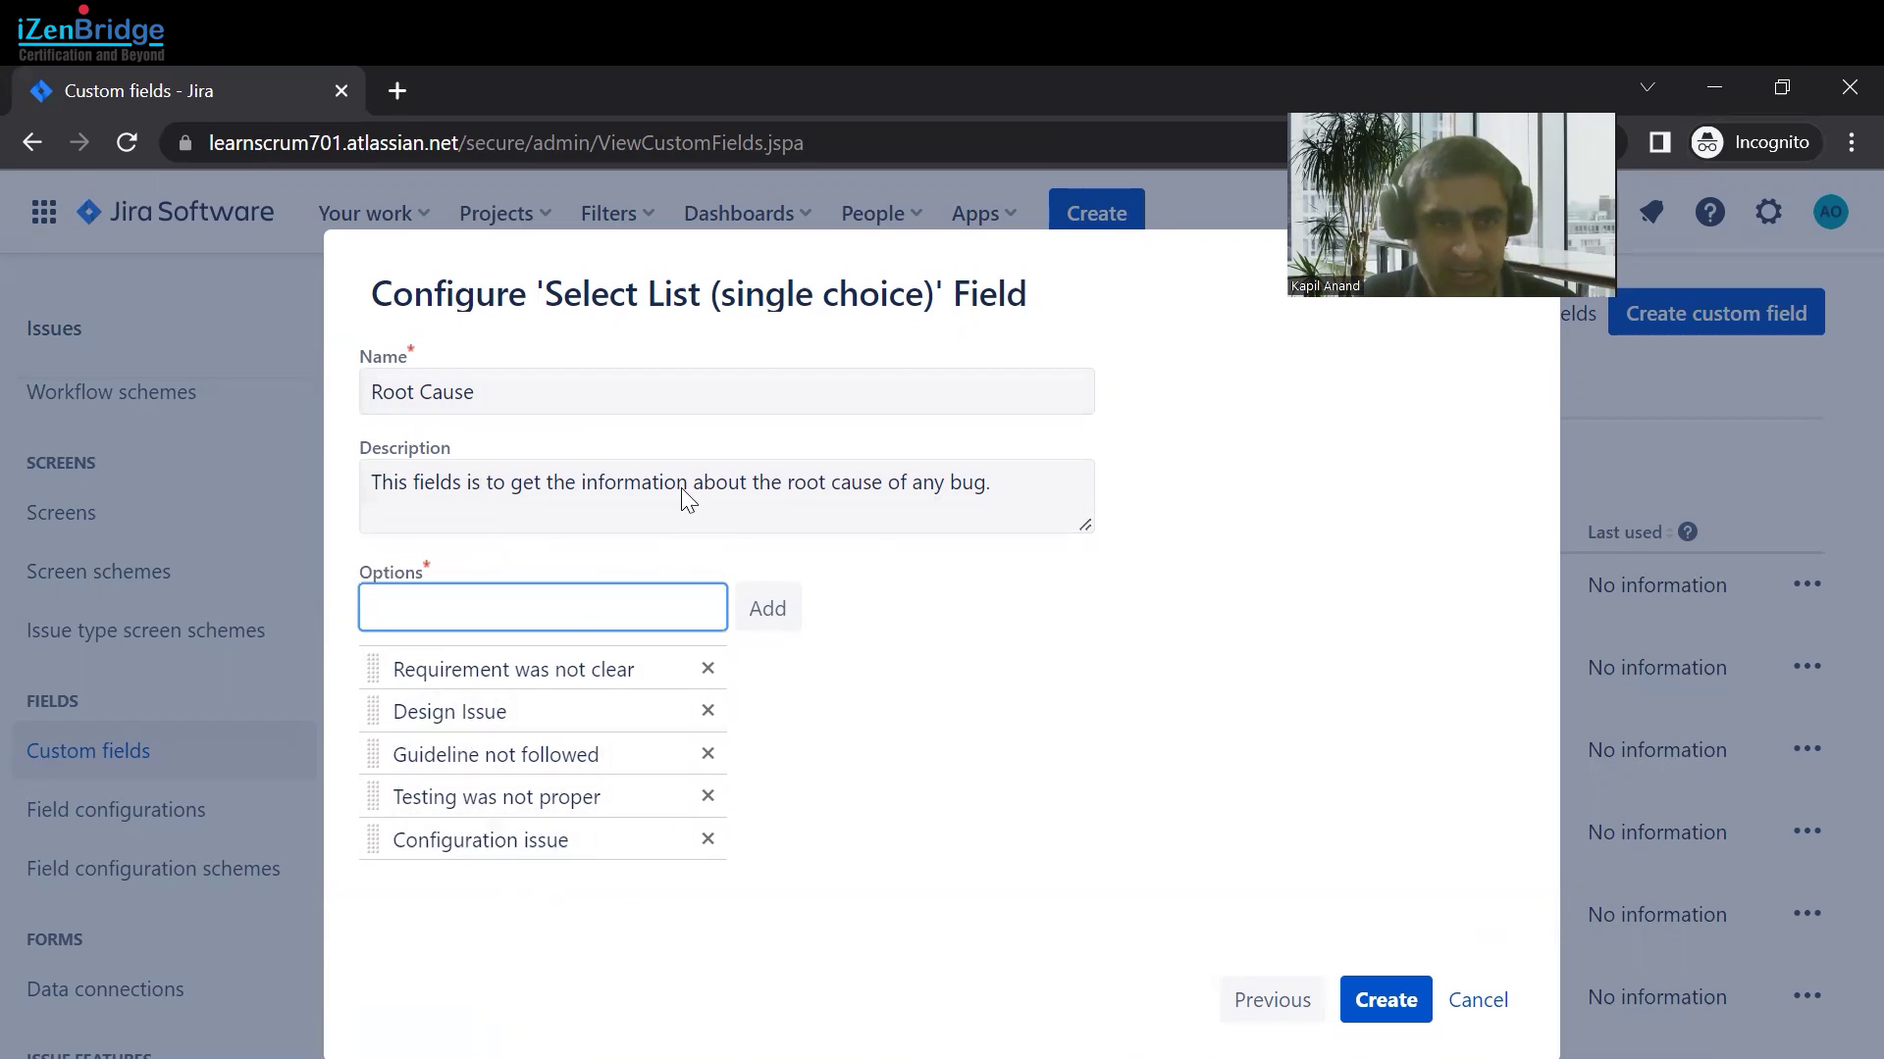
left_click(1383, 1001)
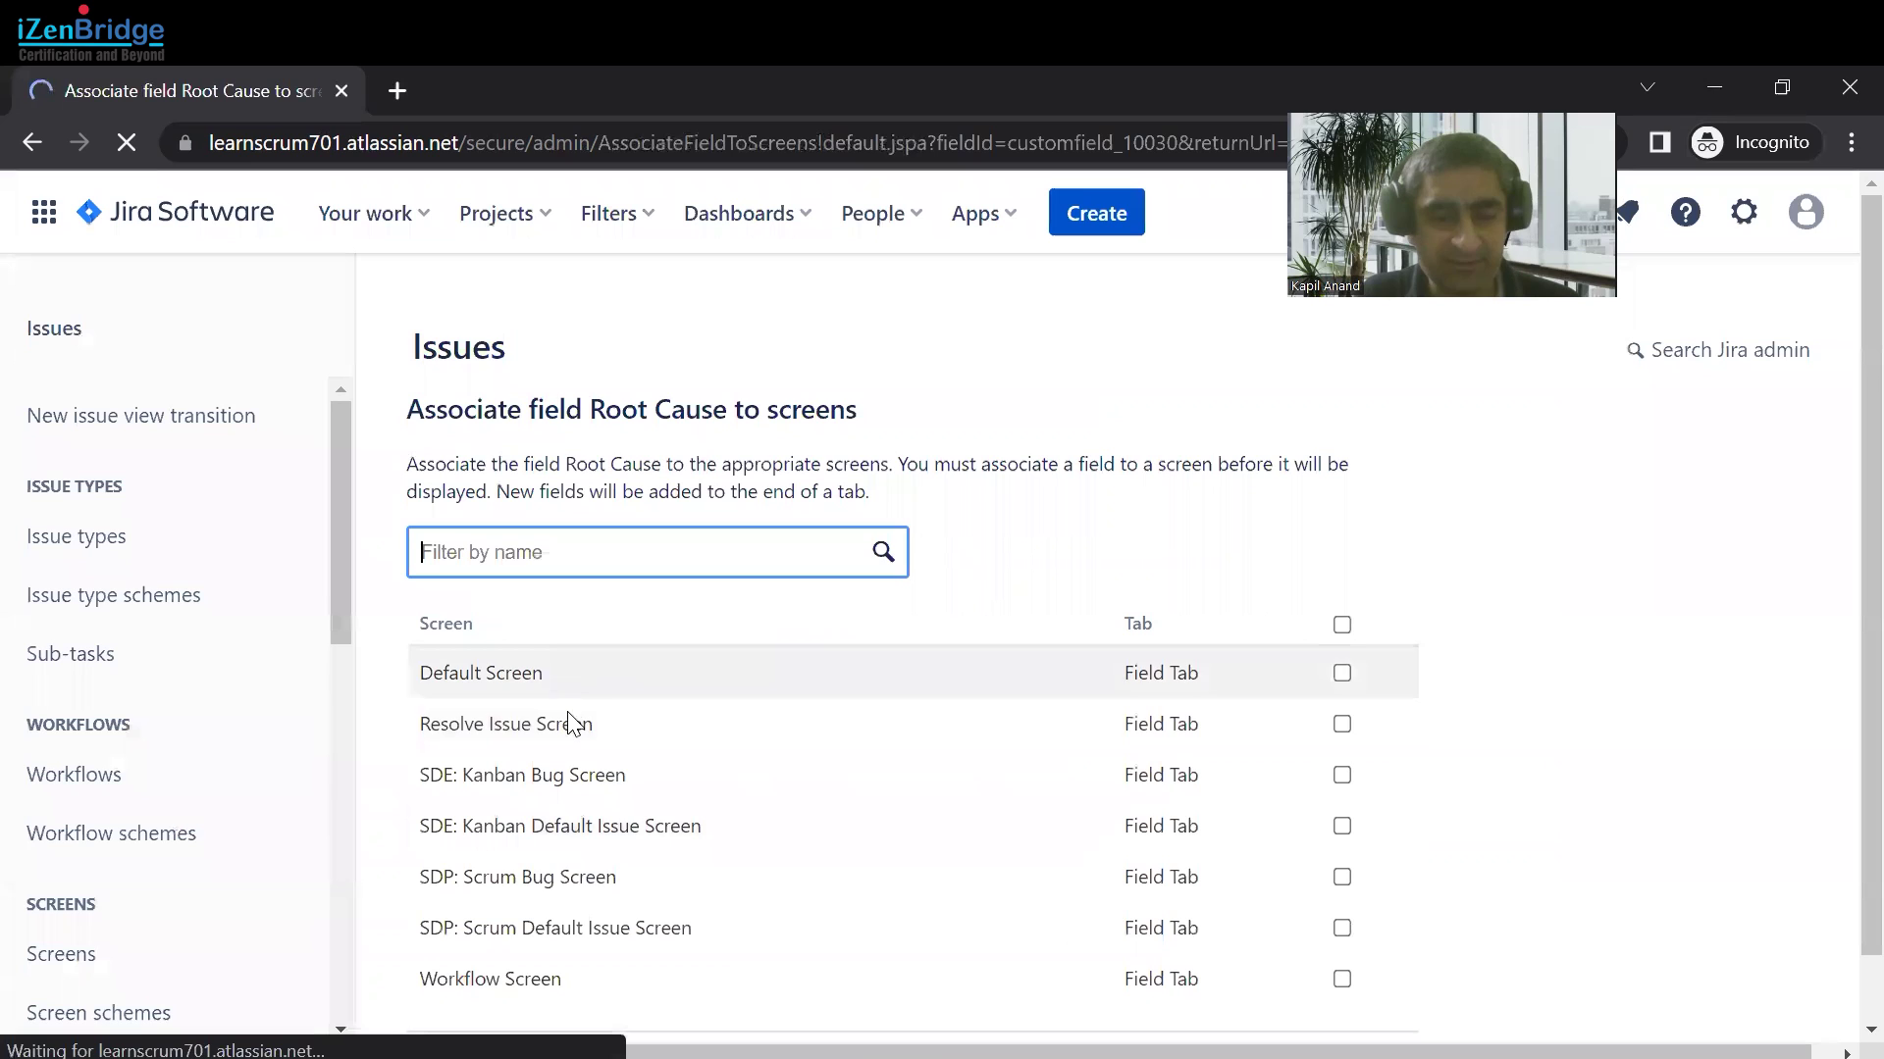
Step: Tick SDP: Scrum Bug Screen for Root Cause and save the screen association
scroll(480, 687, "down", 1)
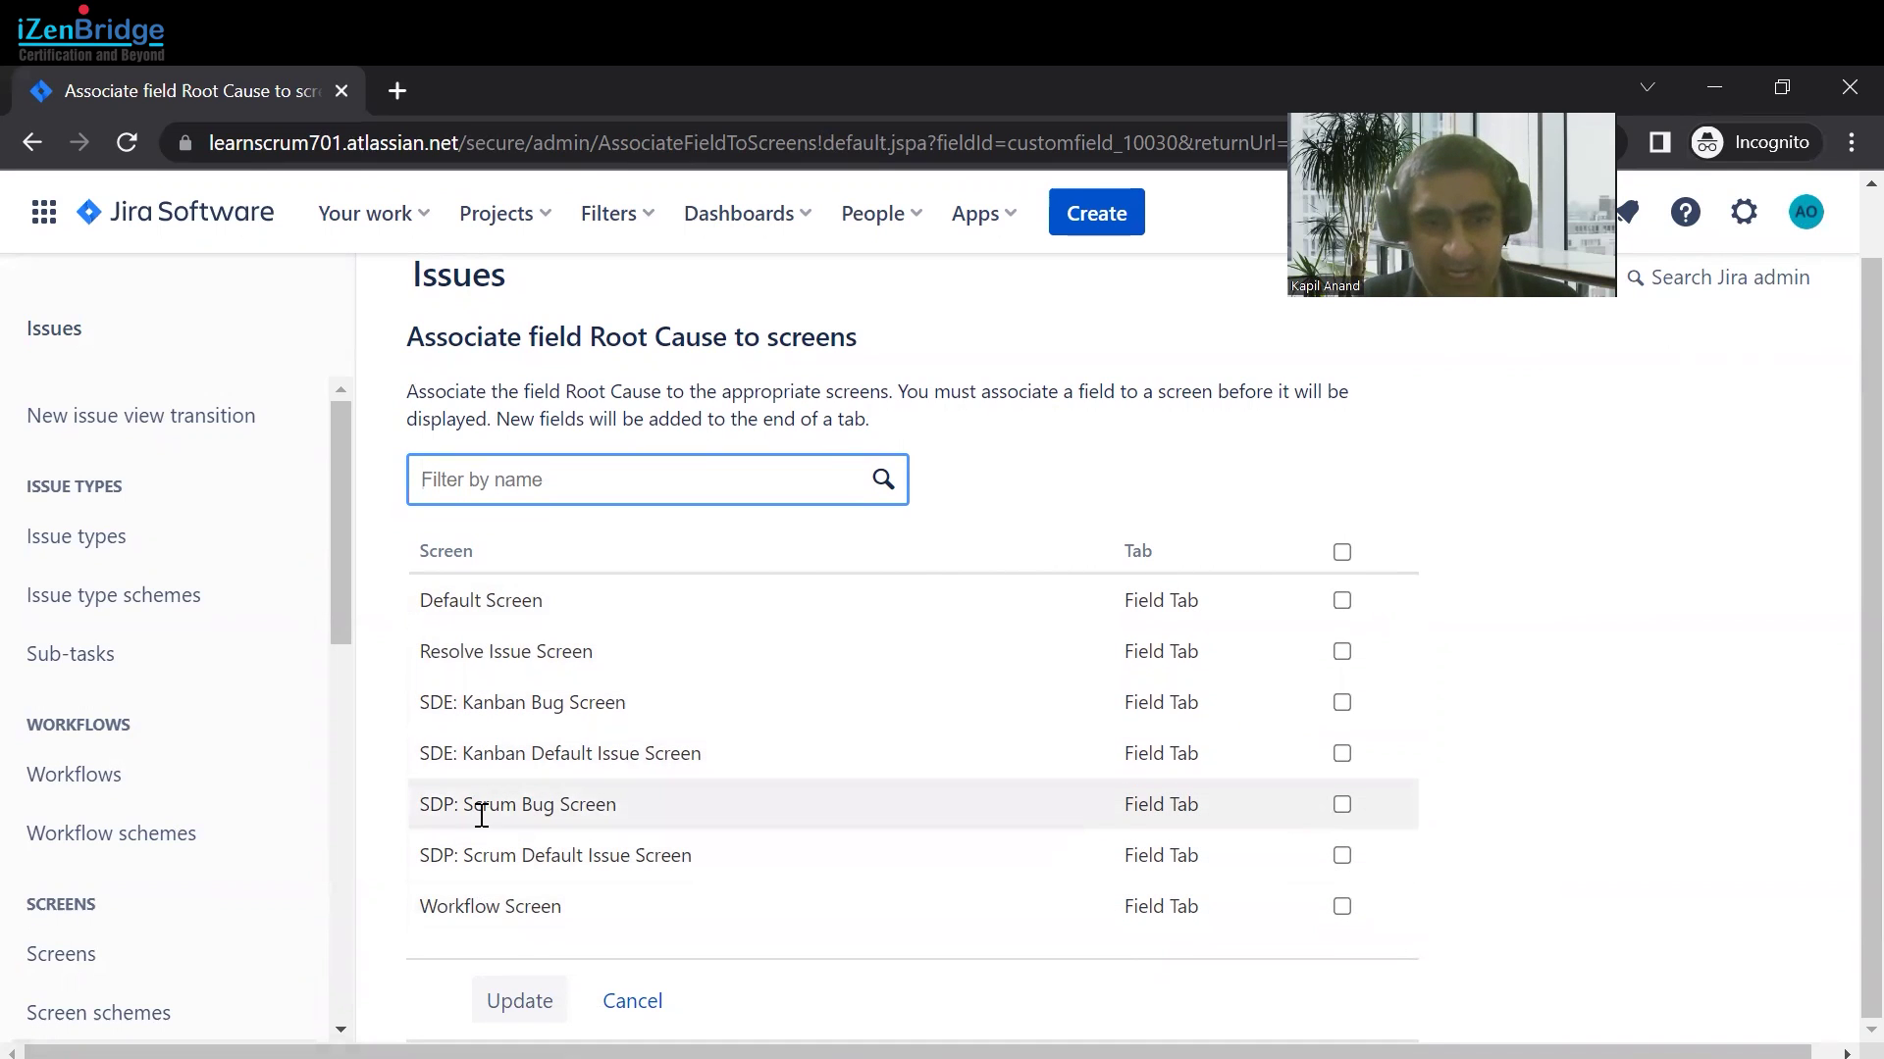
left_click(1348, 804)
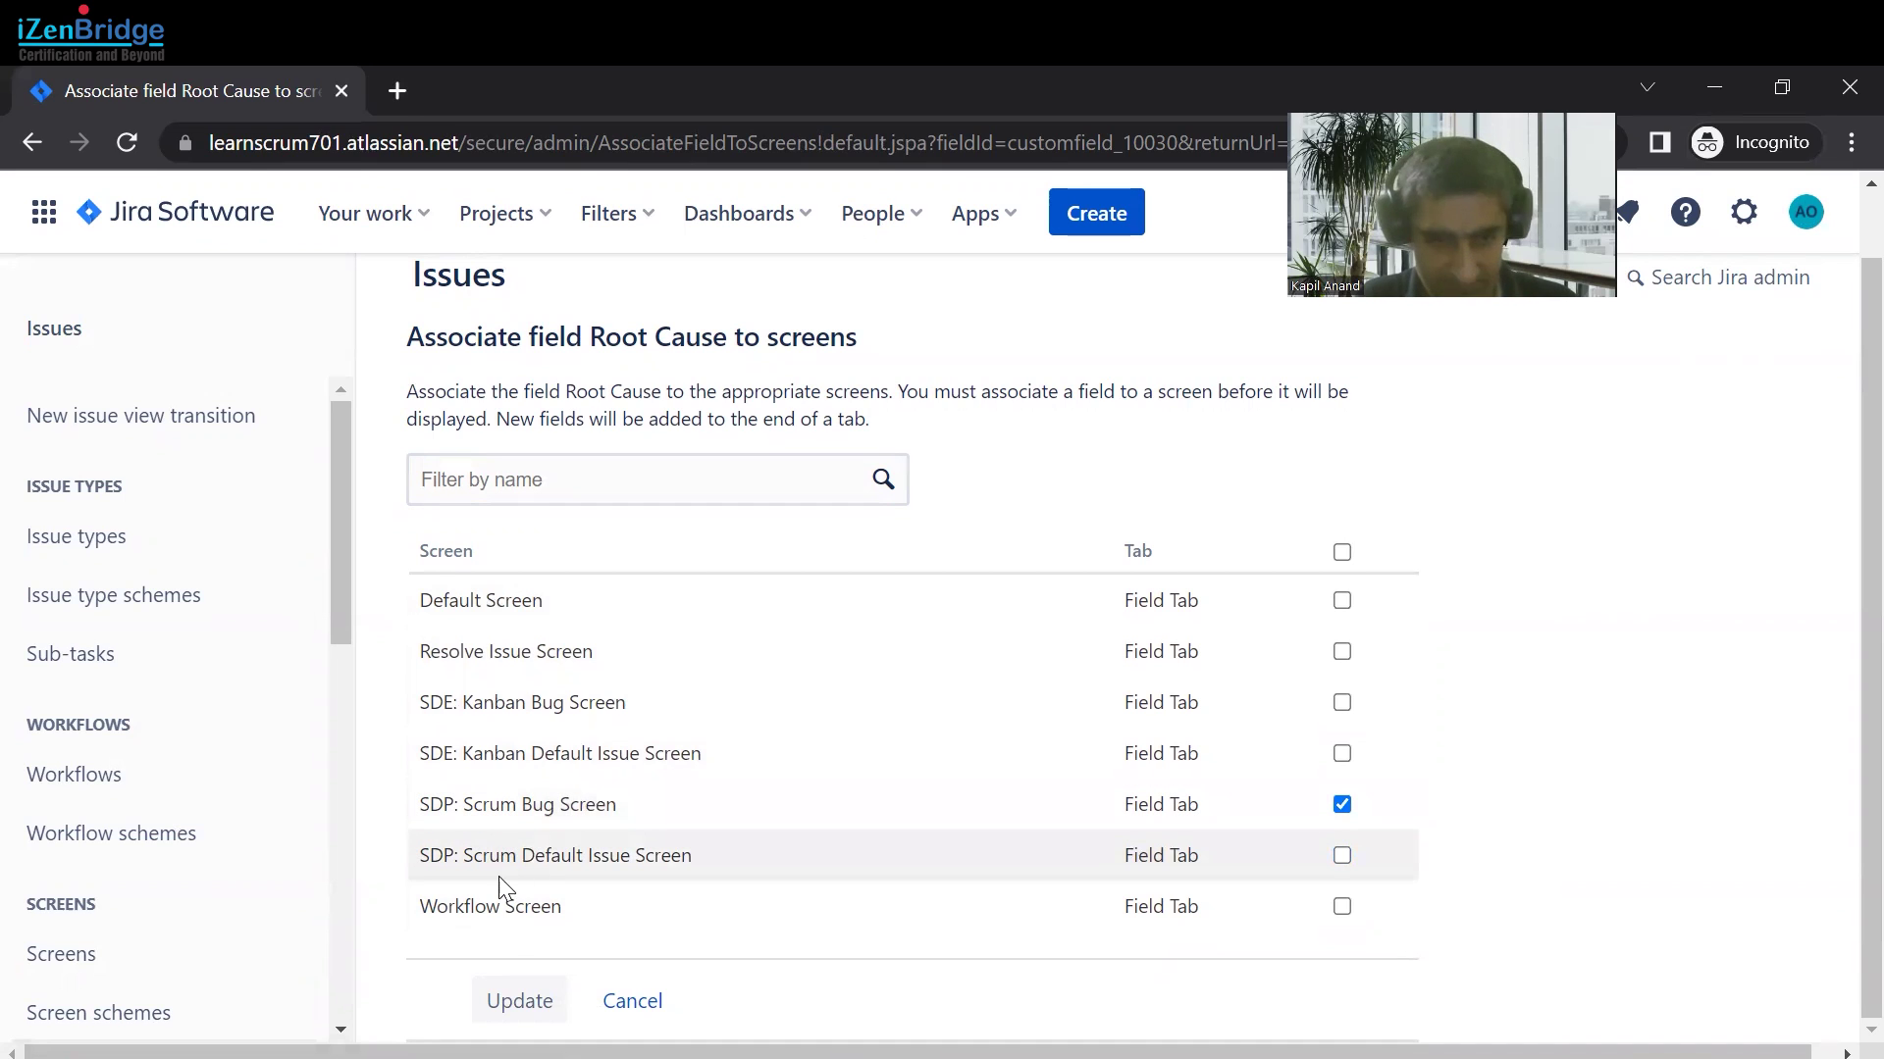
left_click(510, 1006)
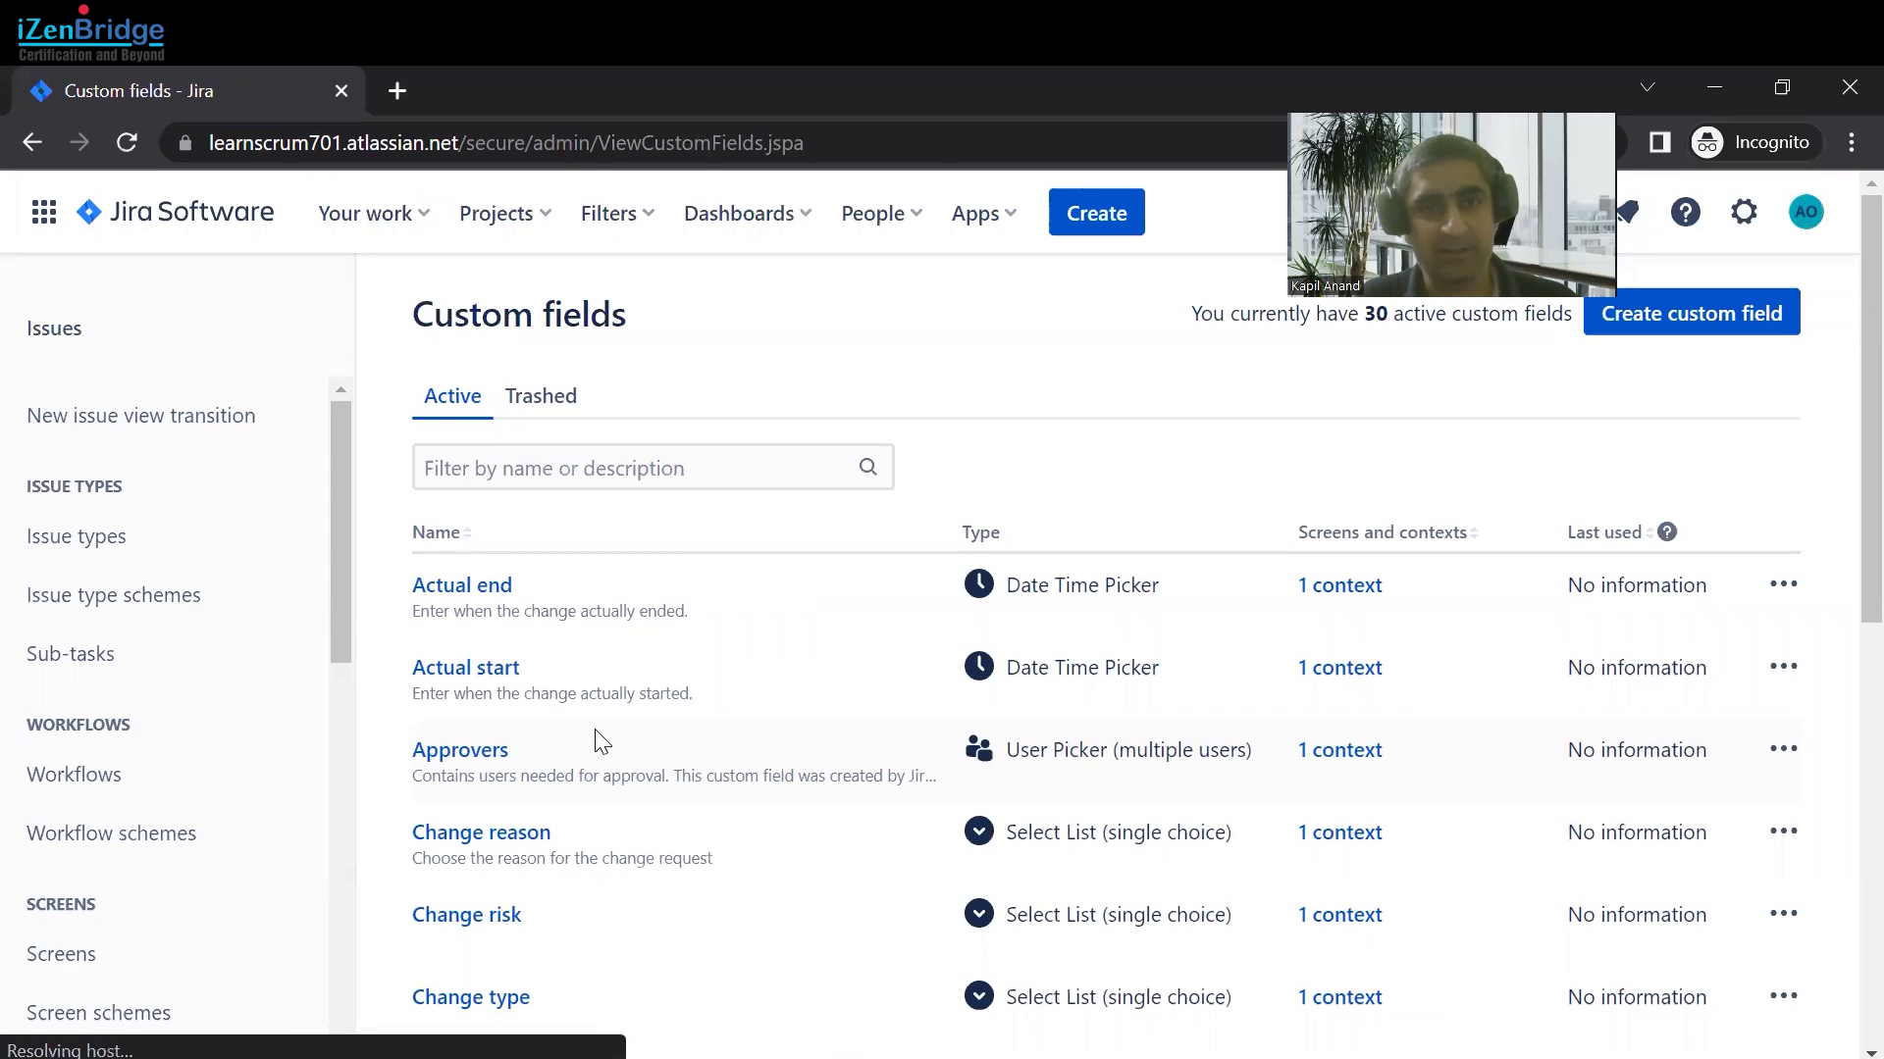
Step: Start a new issue and set its issue type to Bug
left_click(1091, 212)
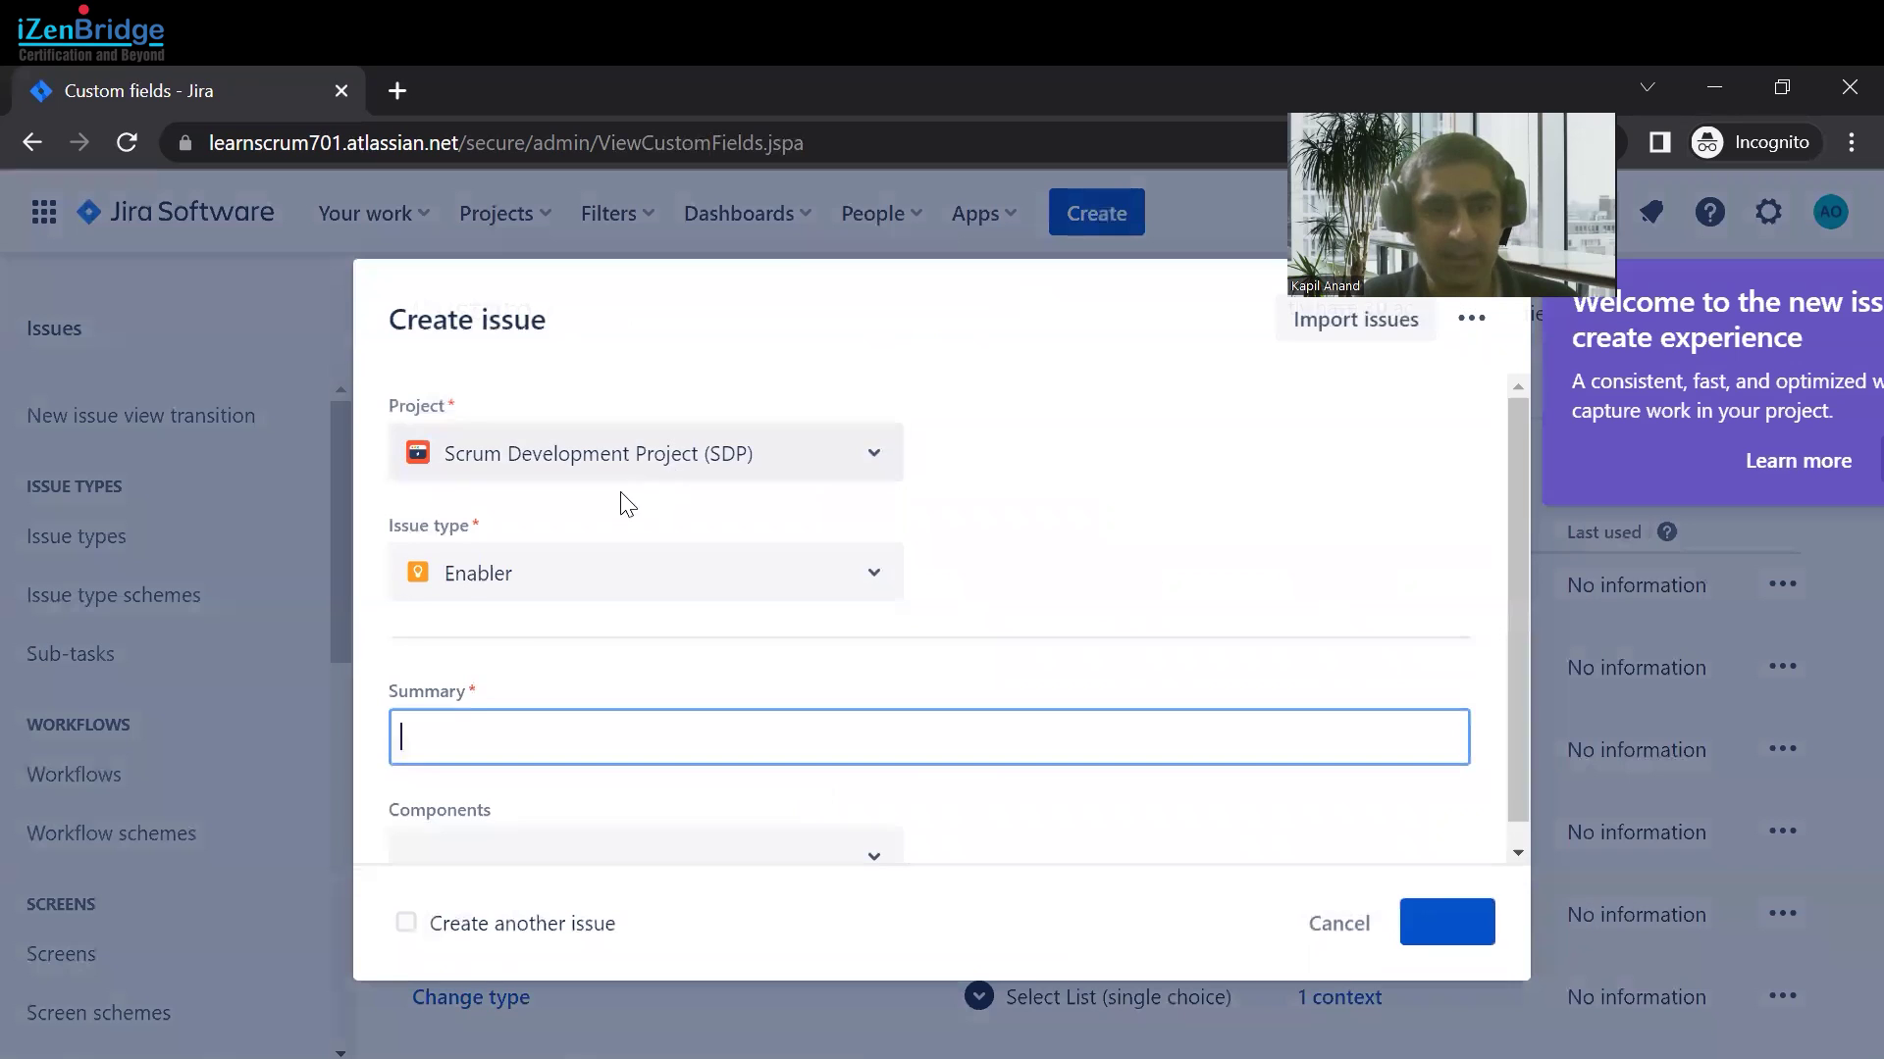
left_click(749, 585)
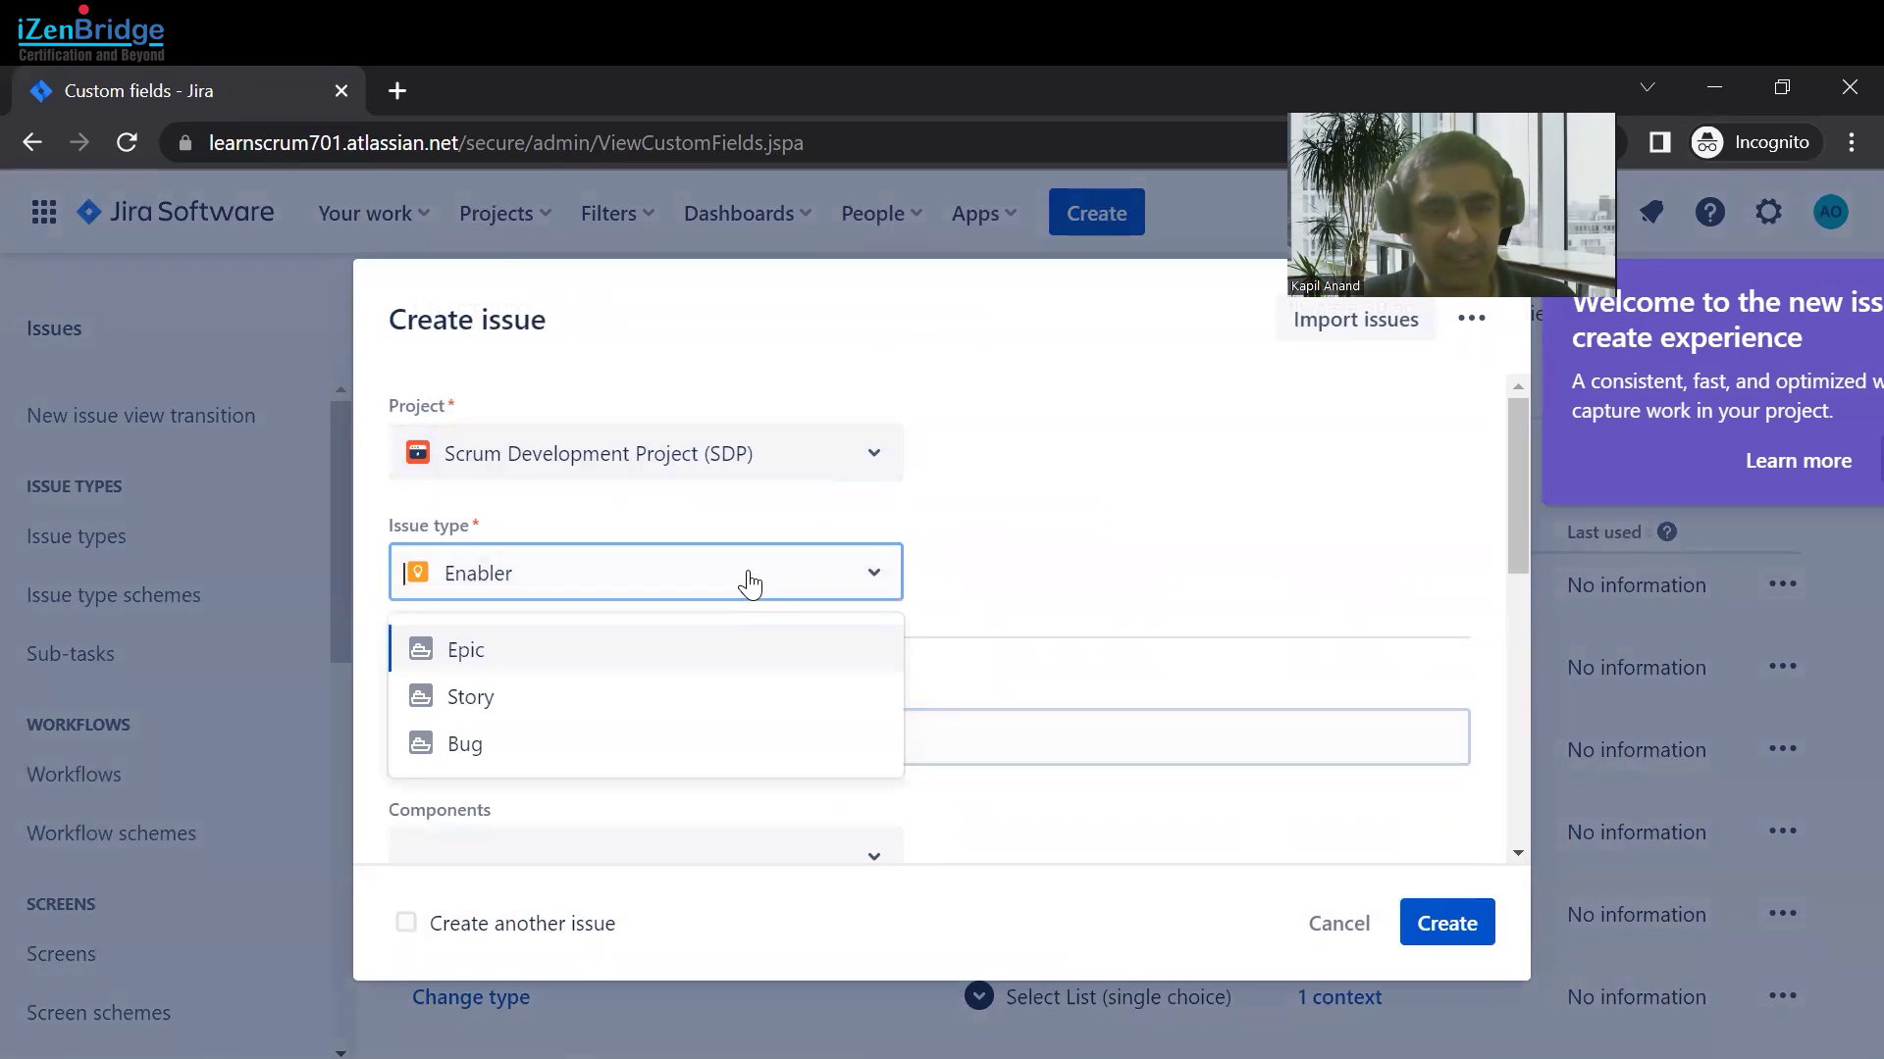
left_click(525, 742)
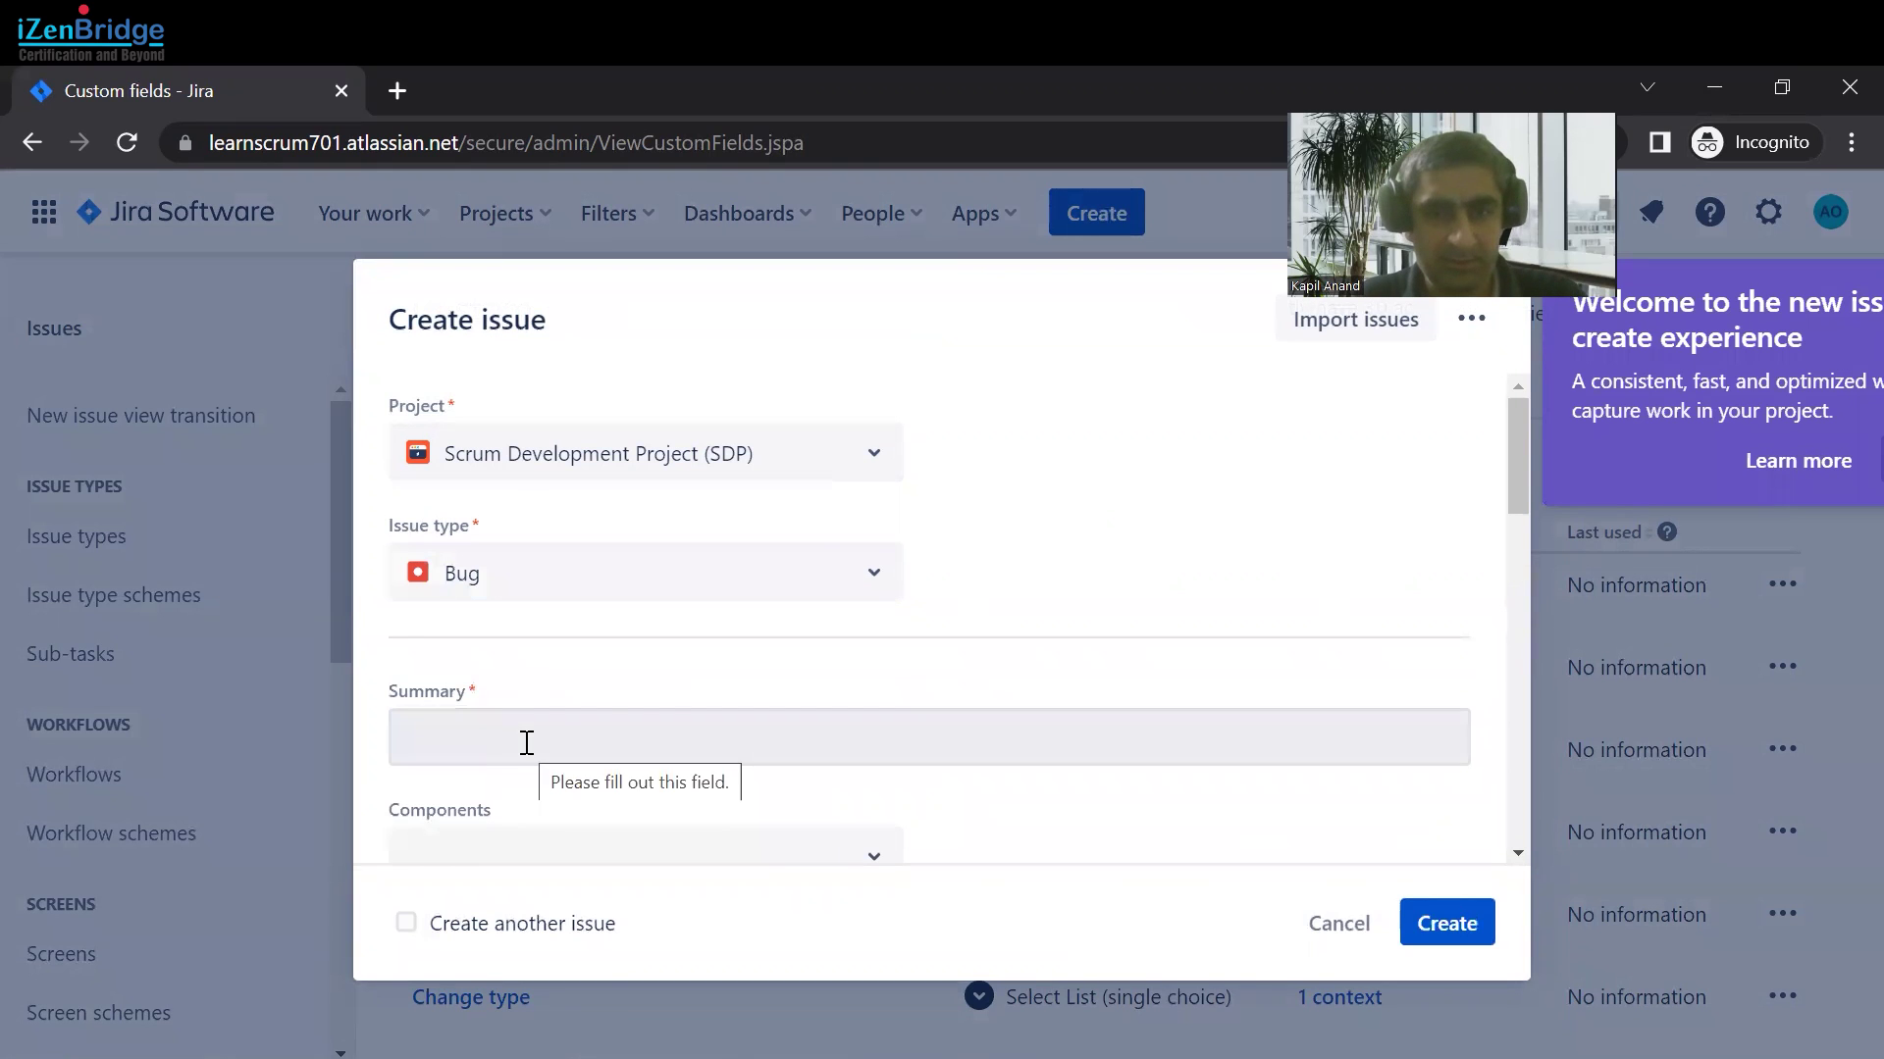
Step: Check the Root Cause dropdown's options on the Bug form without selecting one
scroll(771, 713, "down", 1)
scroll(771, 713, "down", 10)
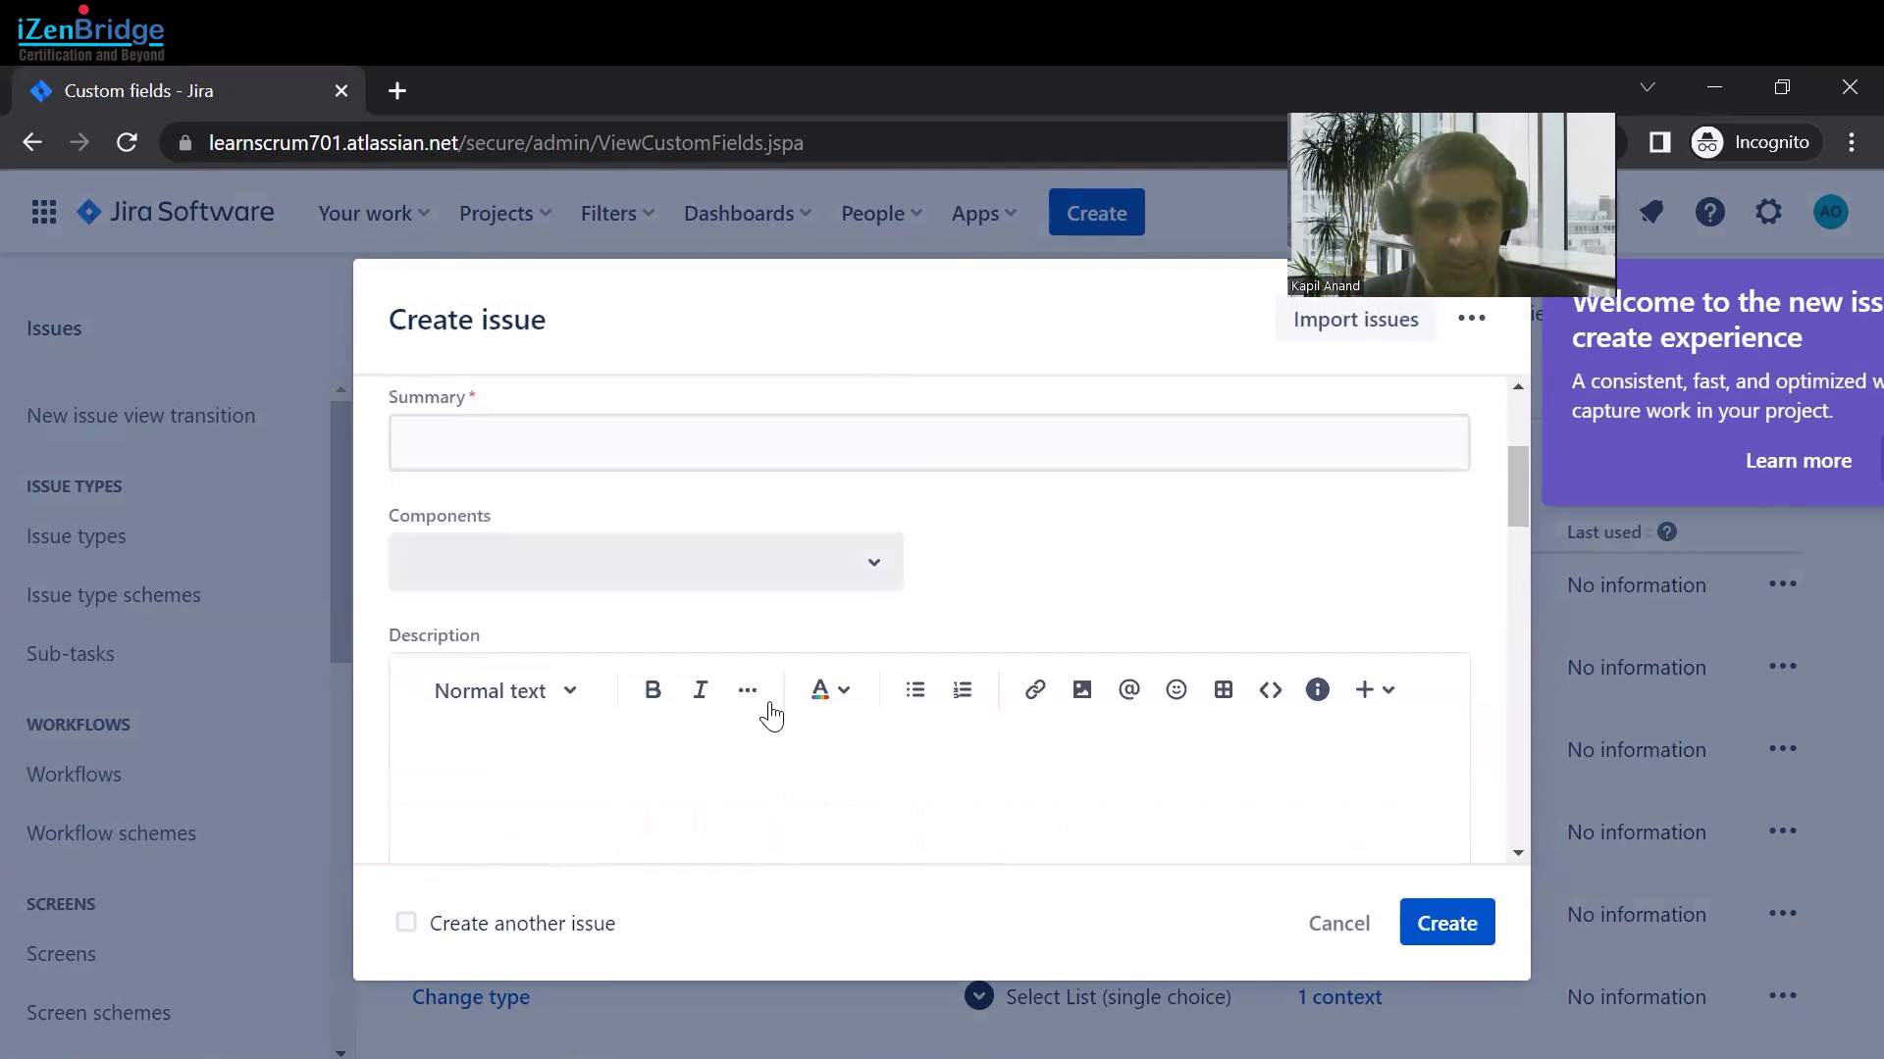
scroll(771, 717, "down", 6)
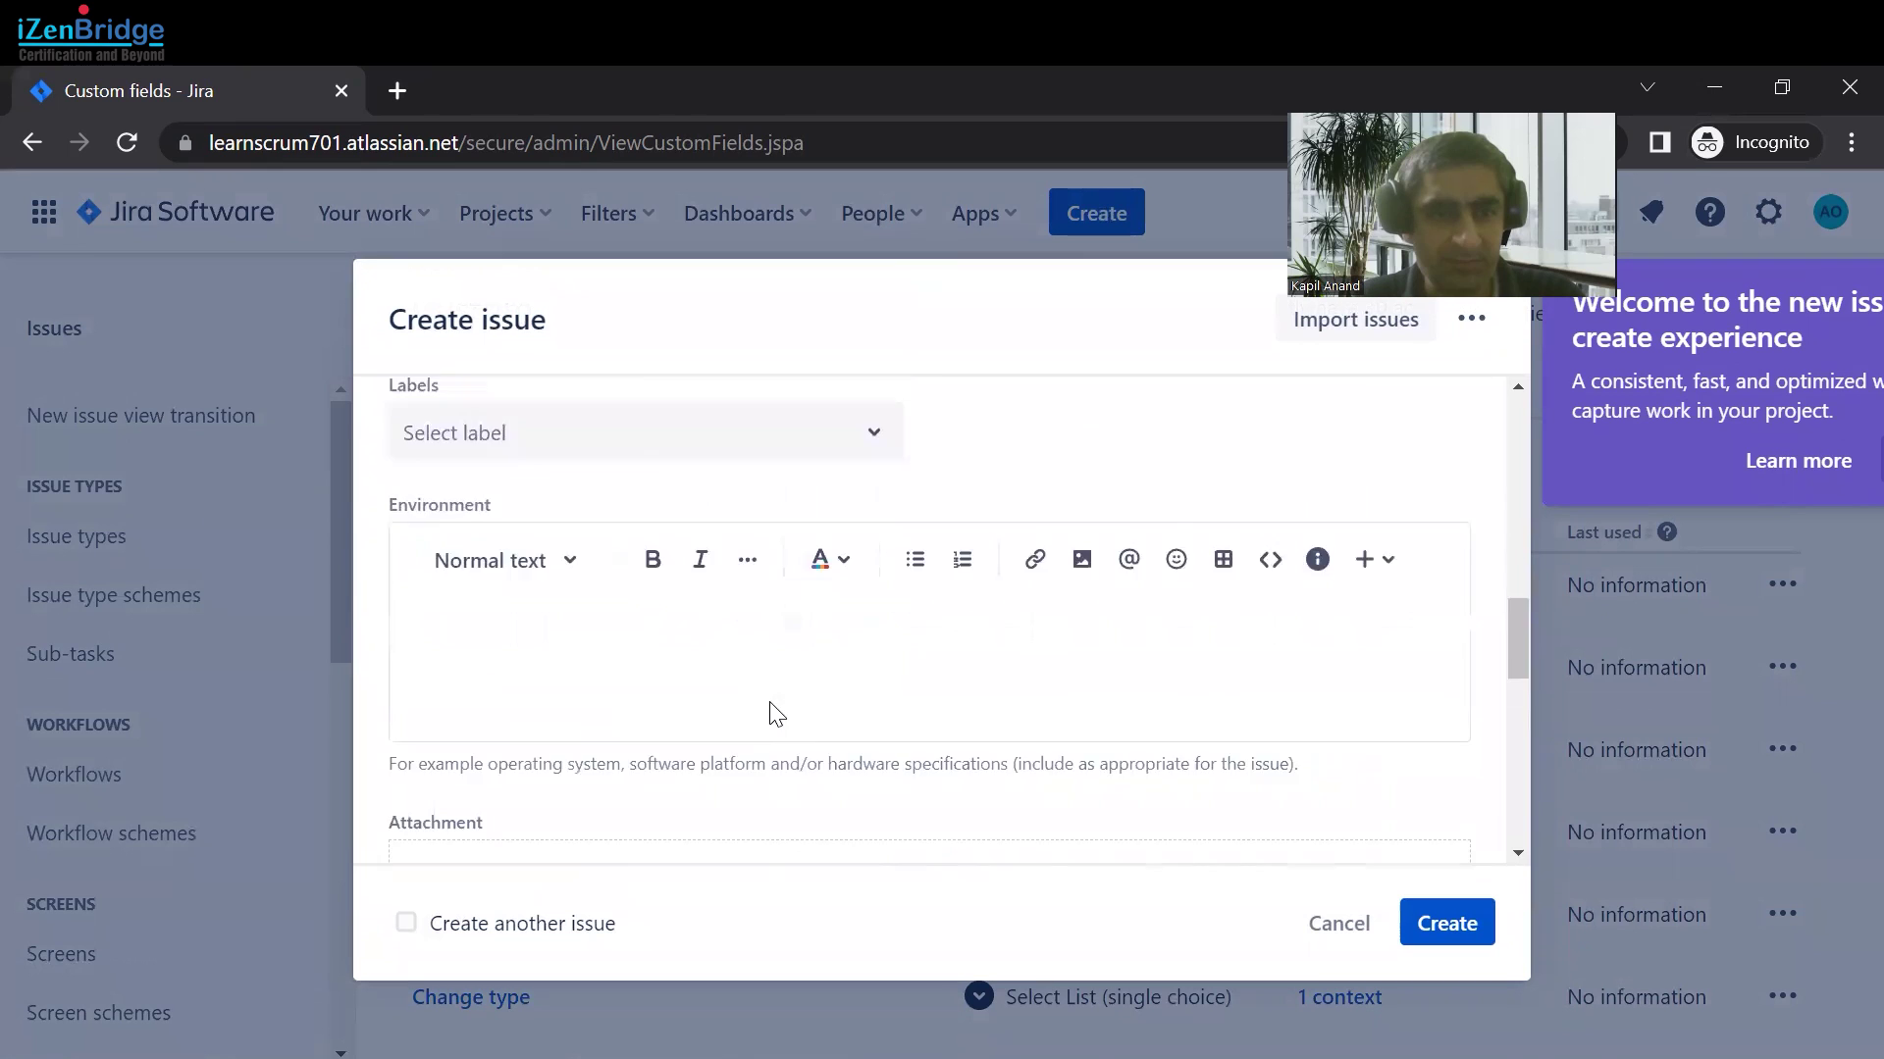
scroll(771, 716, "down", 4)
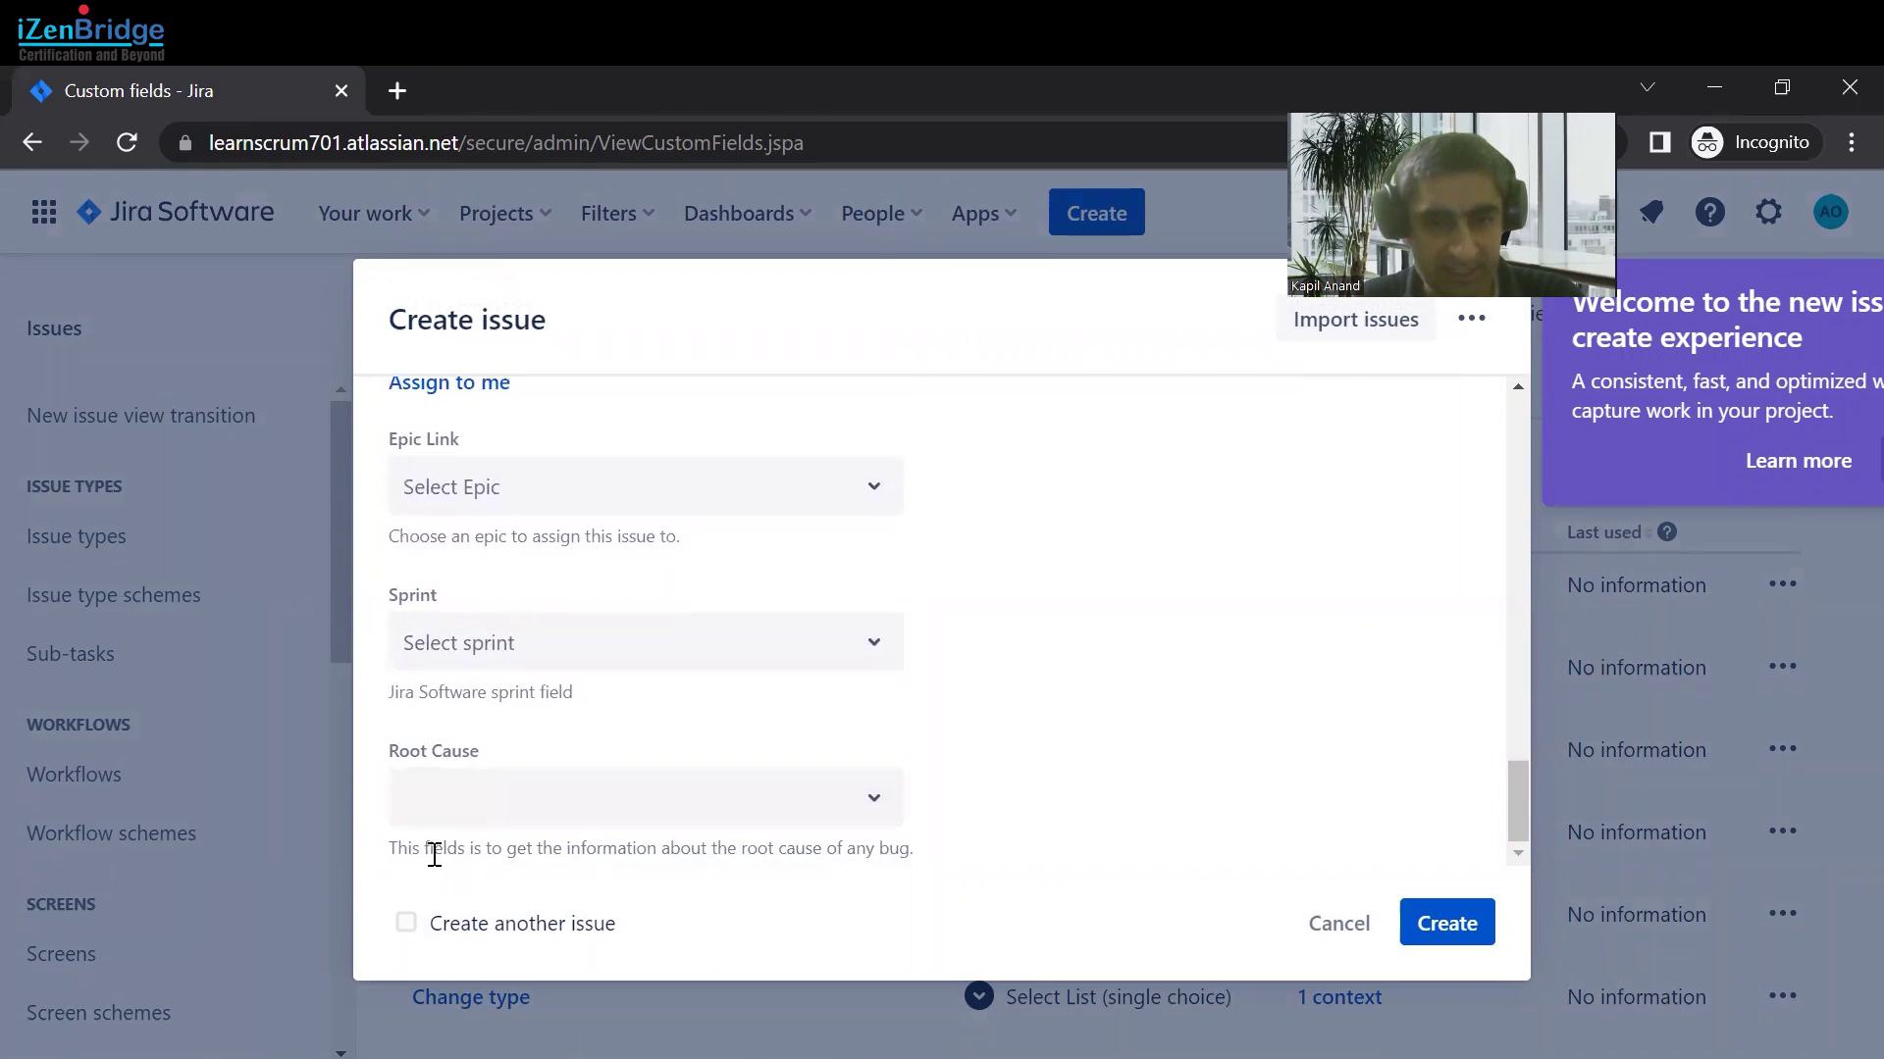
left_click_drag(407, 850, 914, 849)
left_click(662, 878)
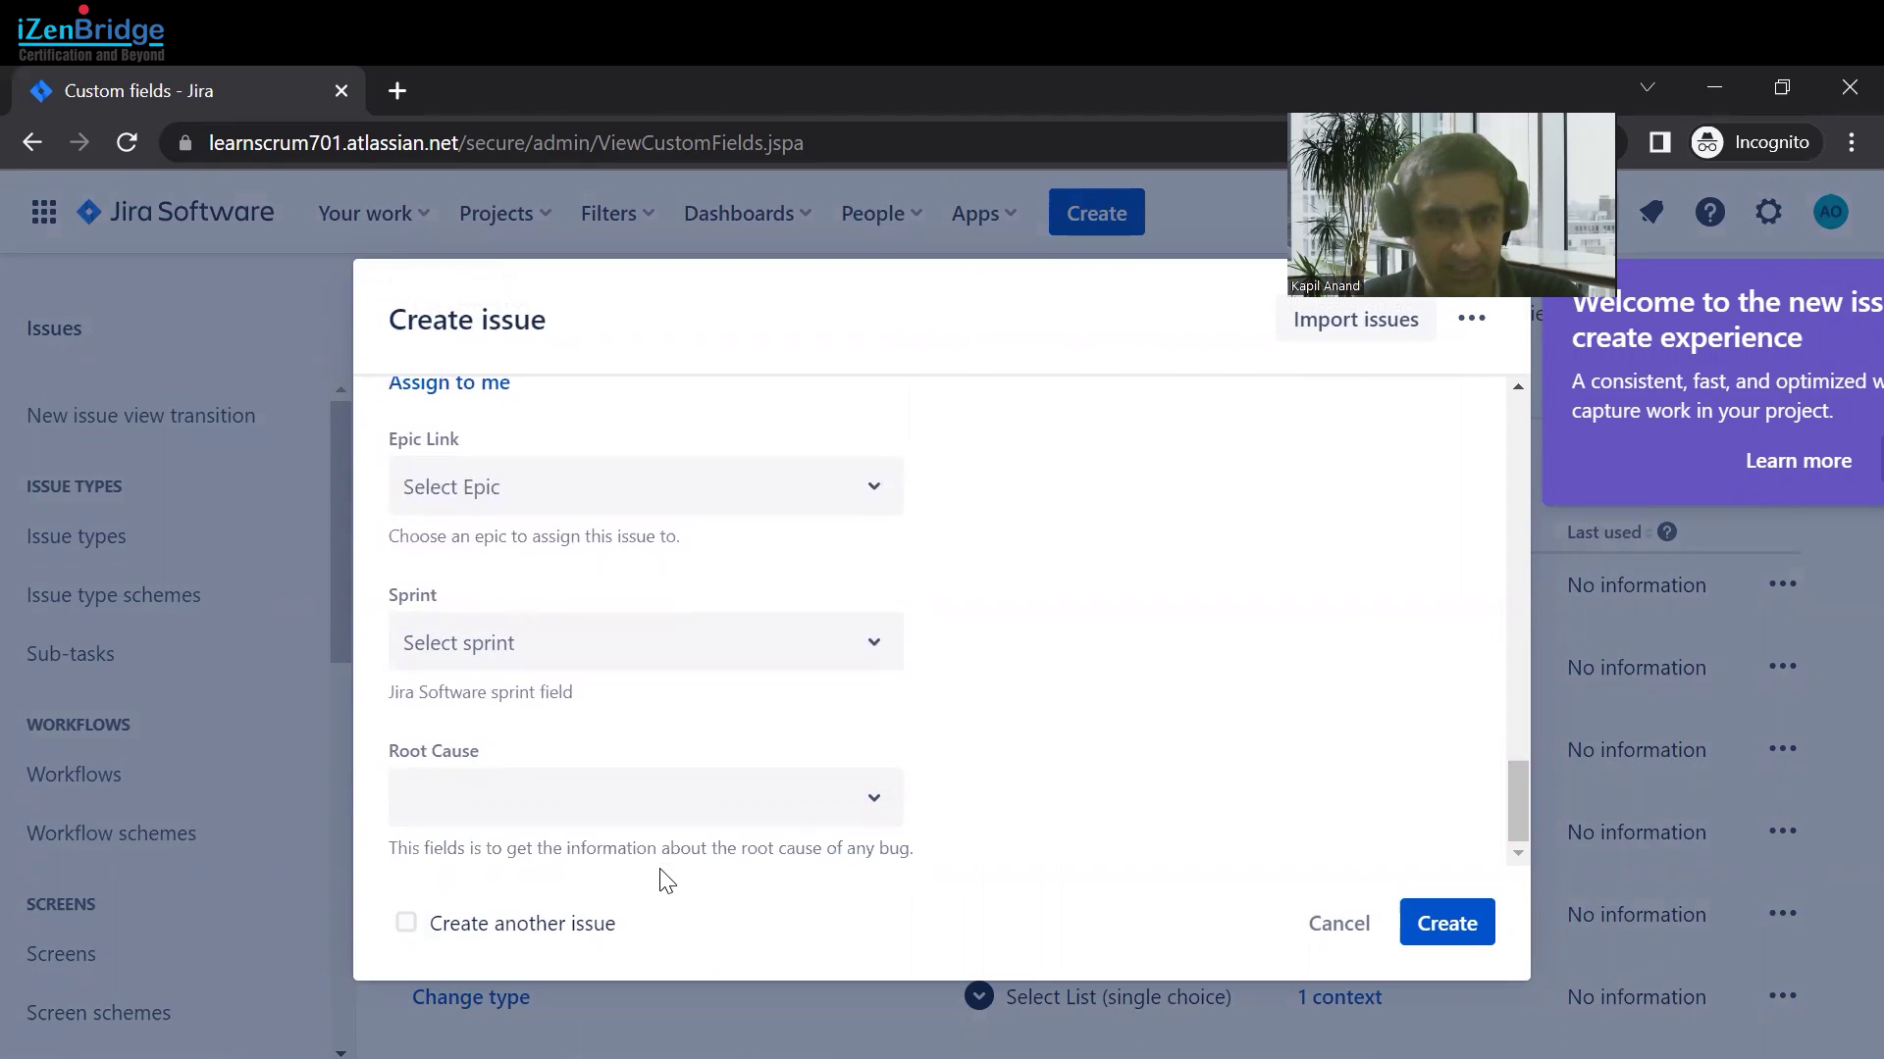
left_click(574, 812)
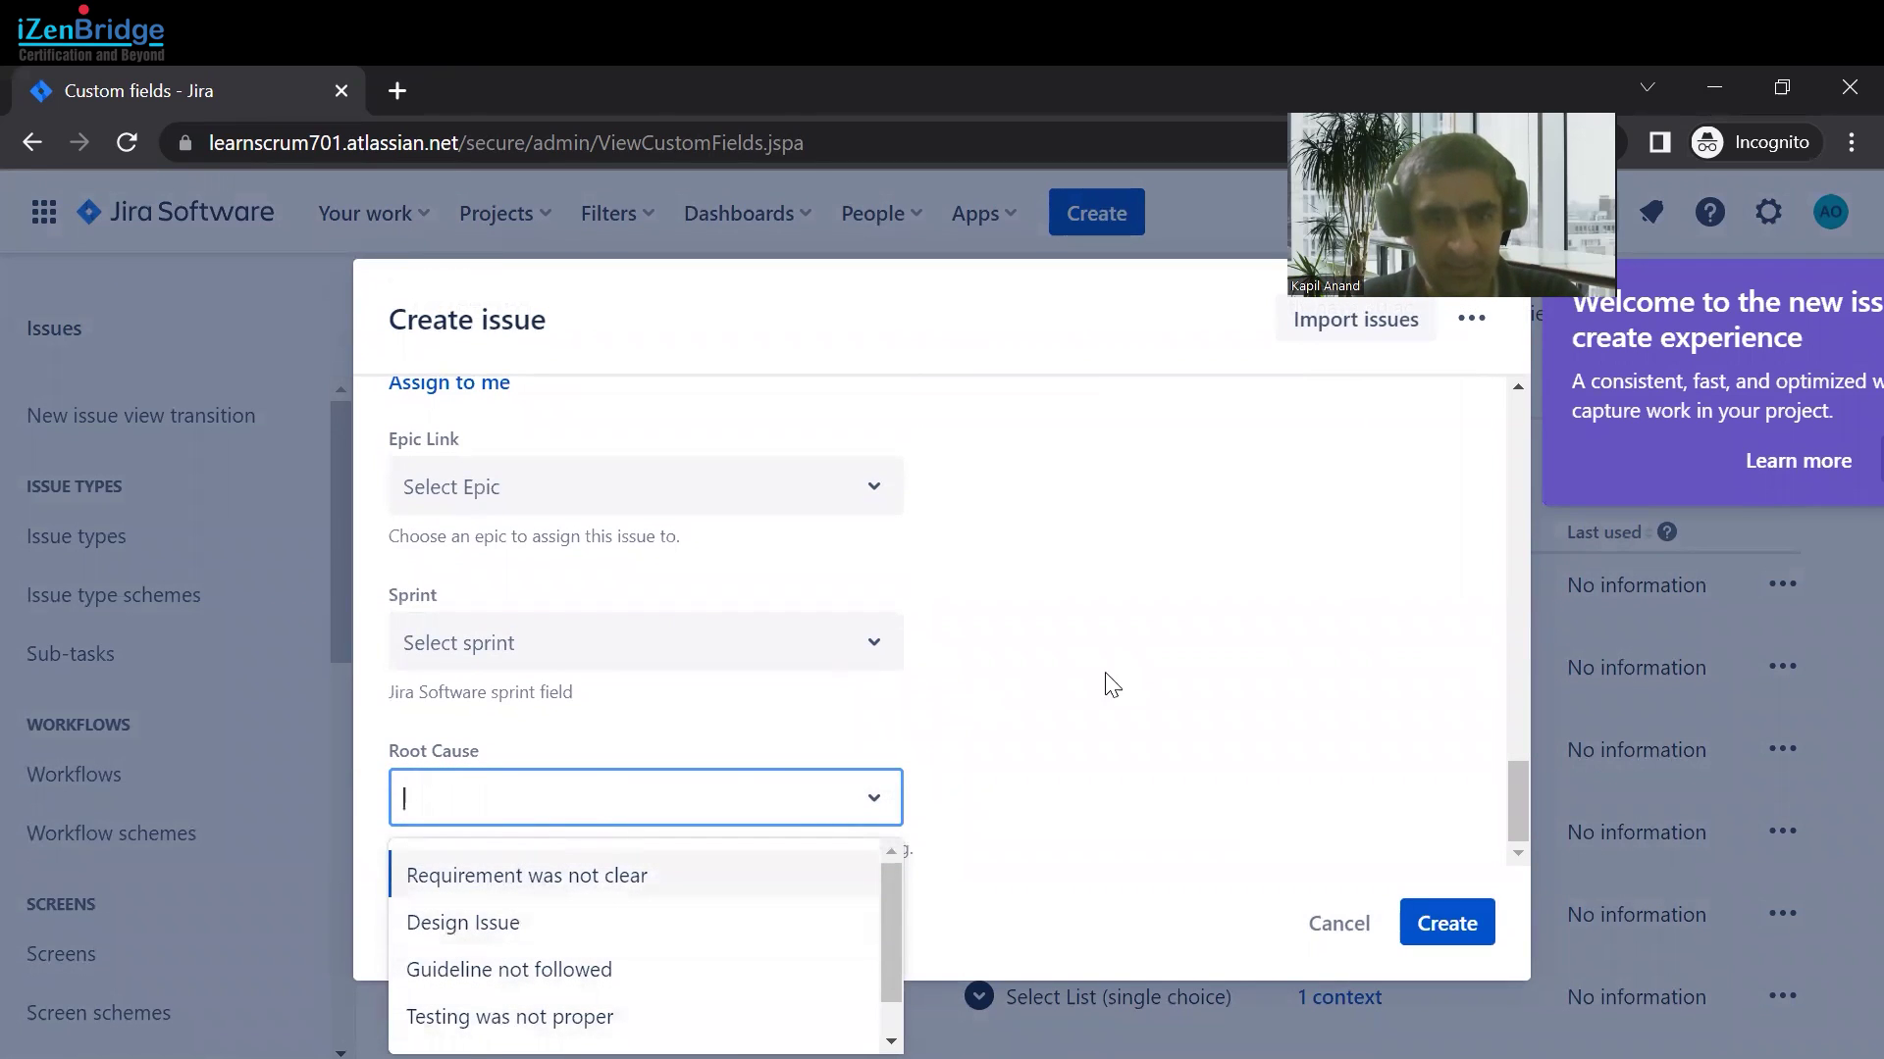
left_click(1074, 746)
scroll(1070, 765, "up", 15)
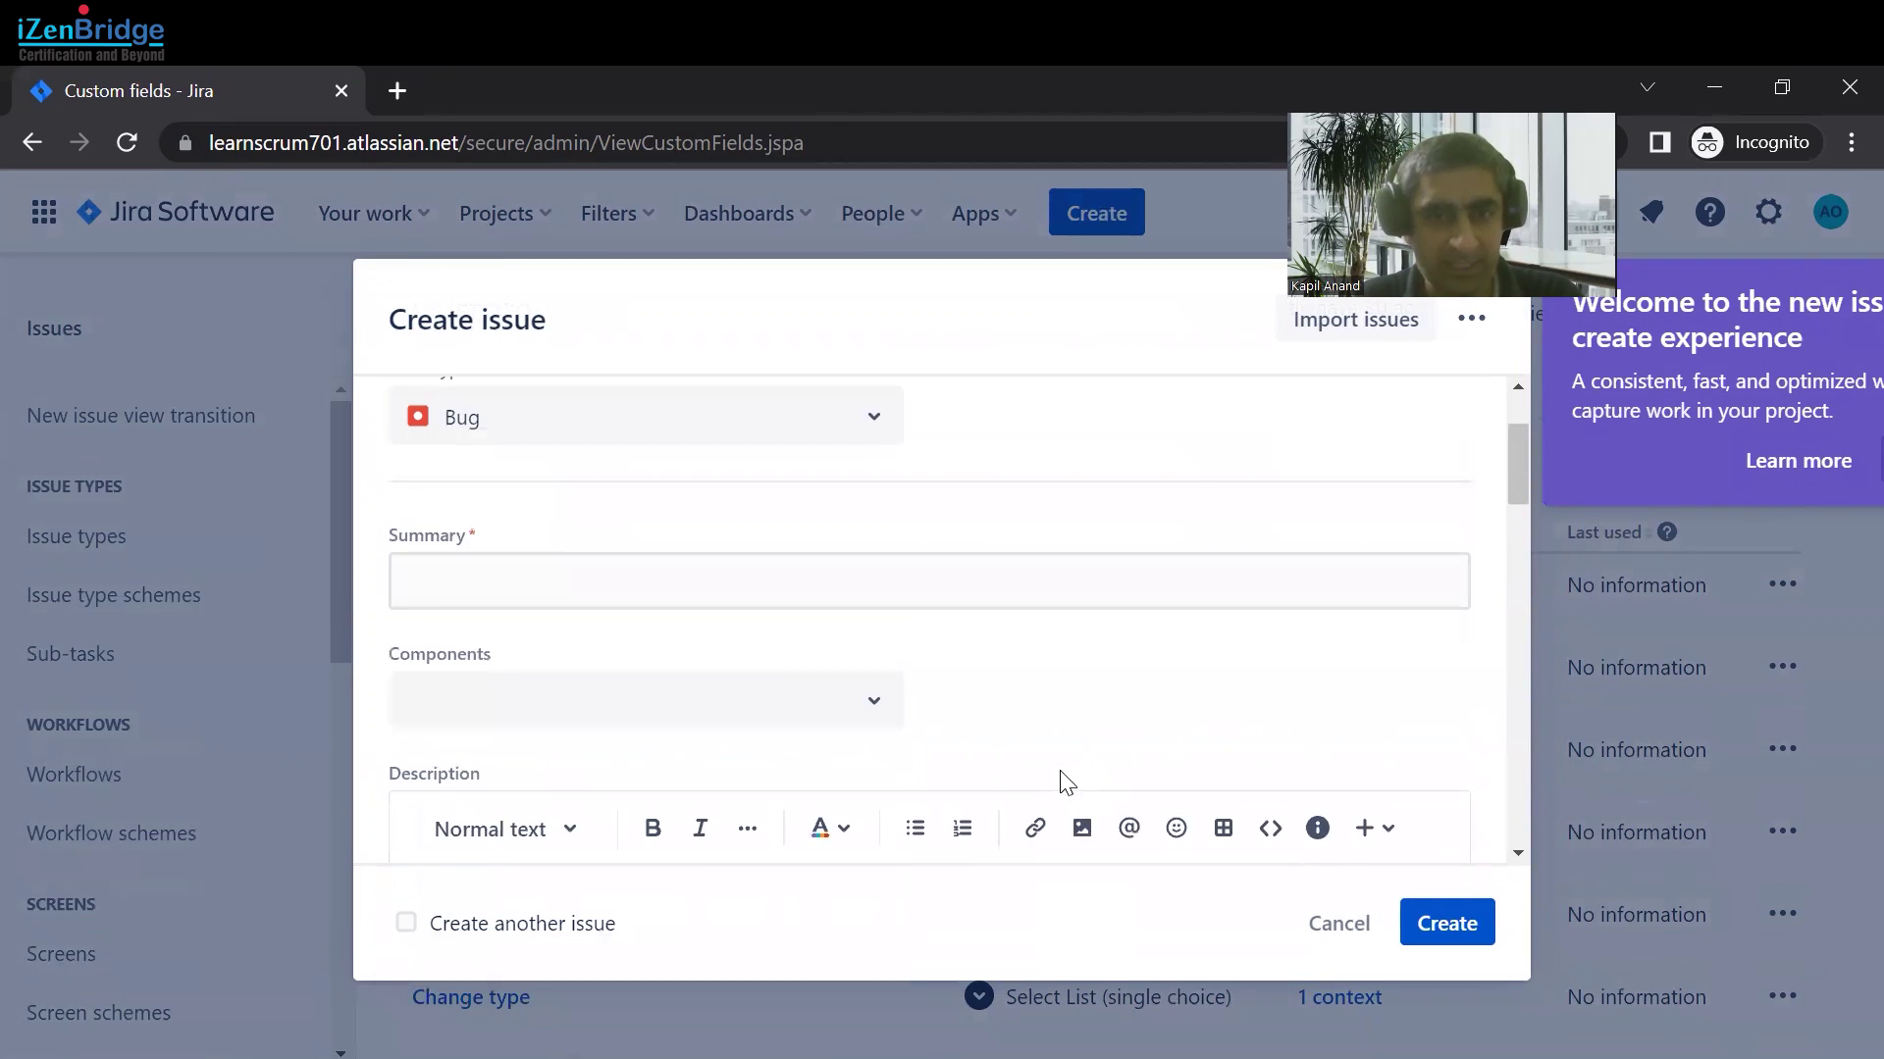
Step: Switch the issue type to Story and scroll the form to confirm Root Cause is absent
left_click(723, 587)
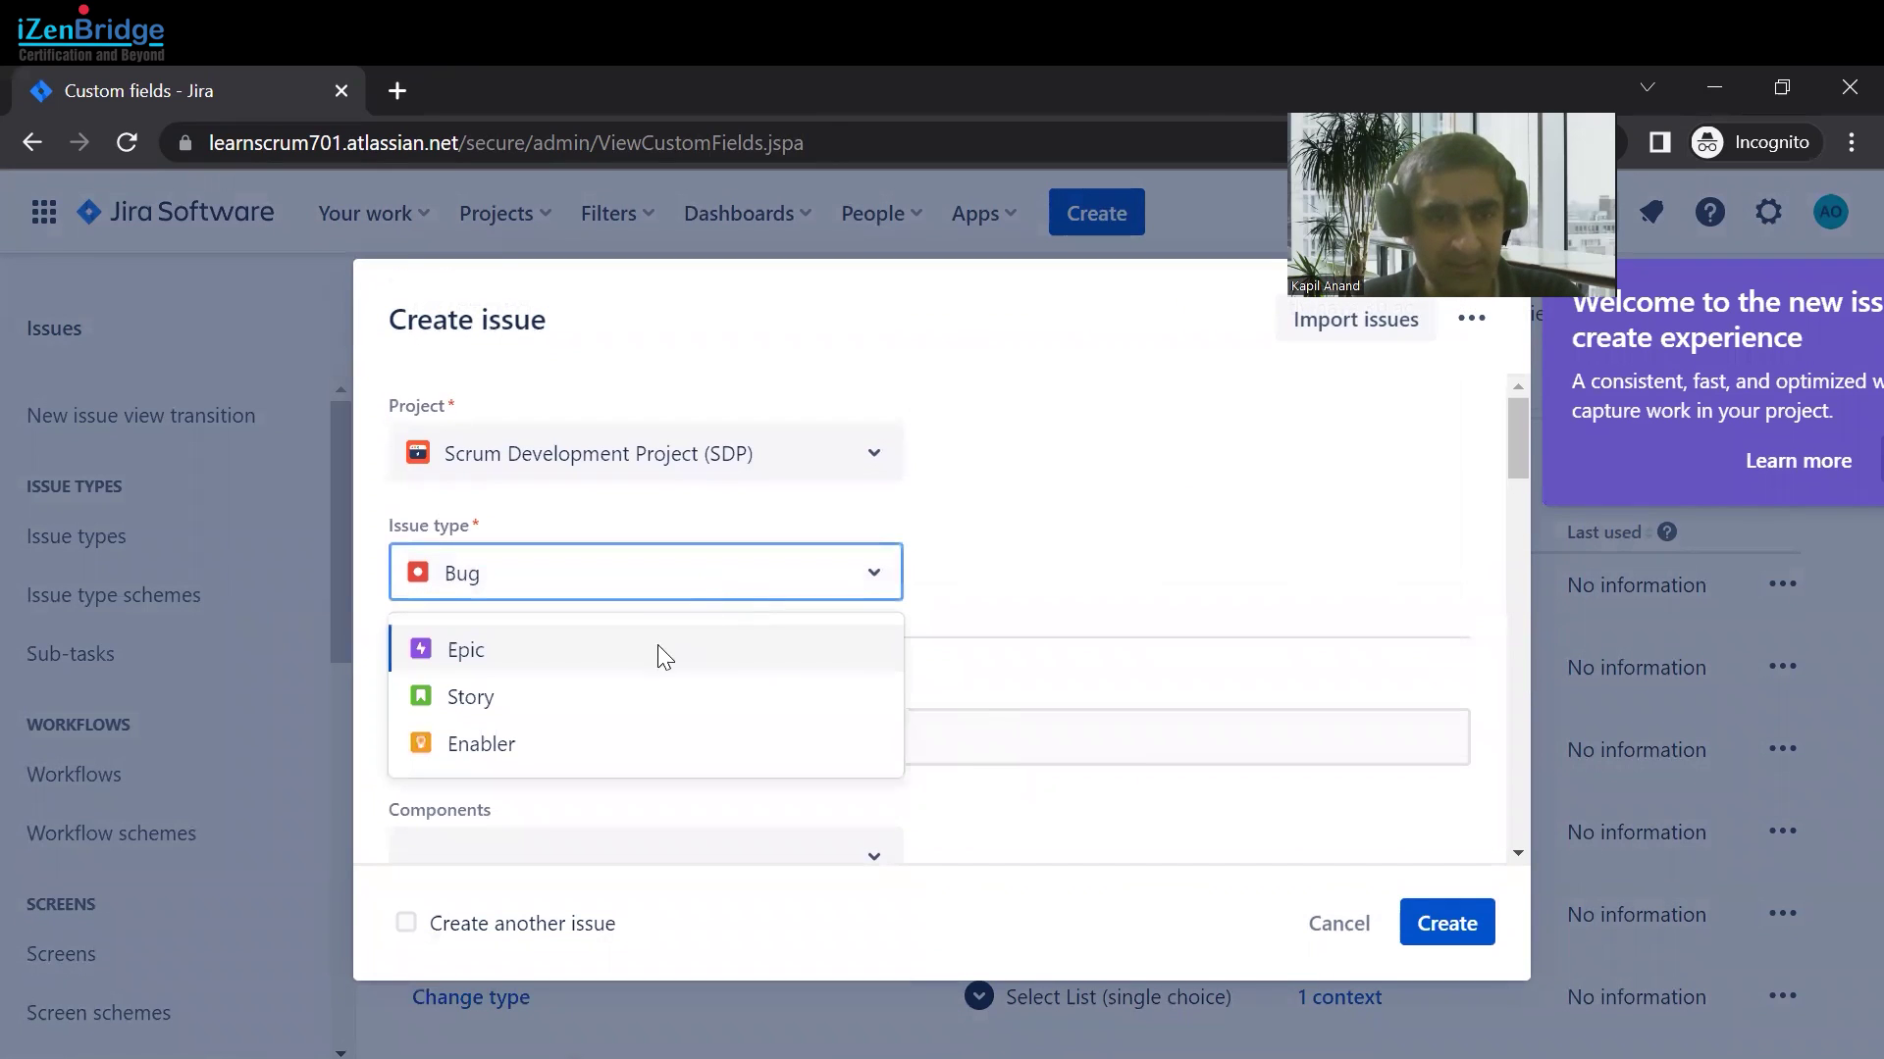
left_click(569, 698)
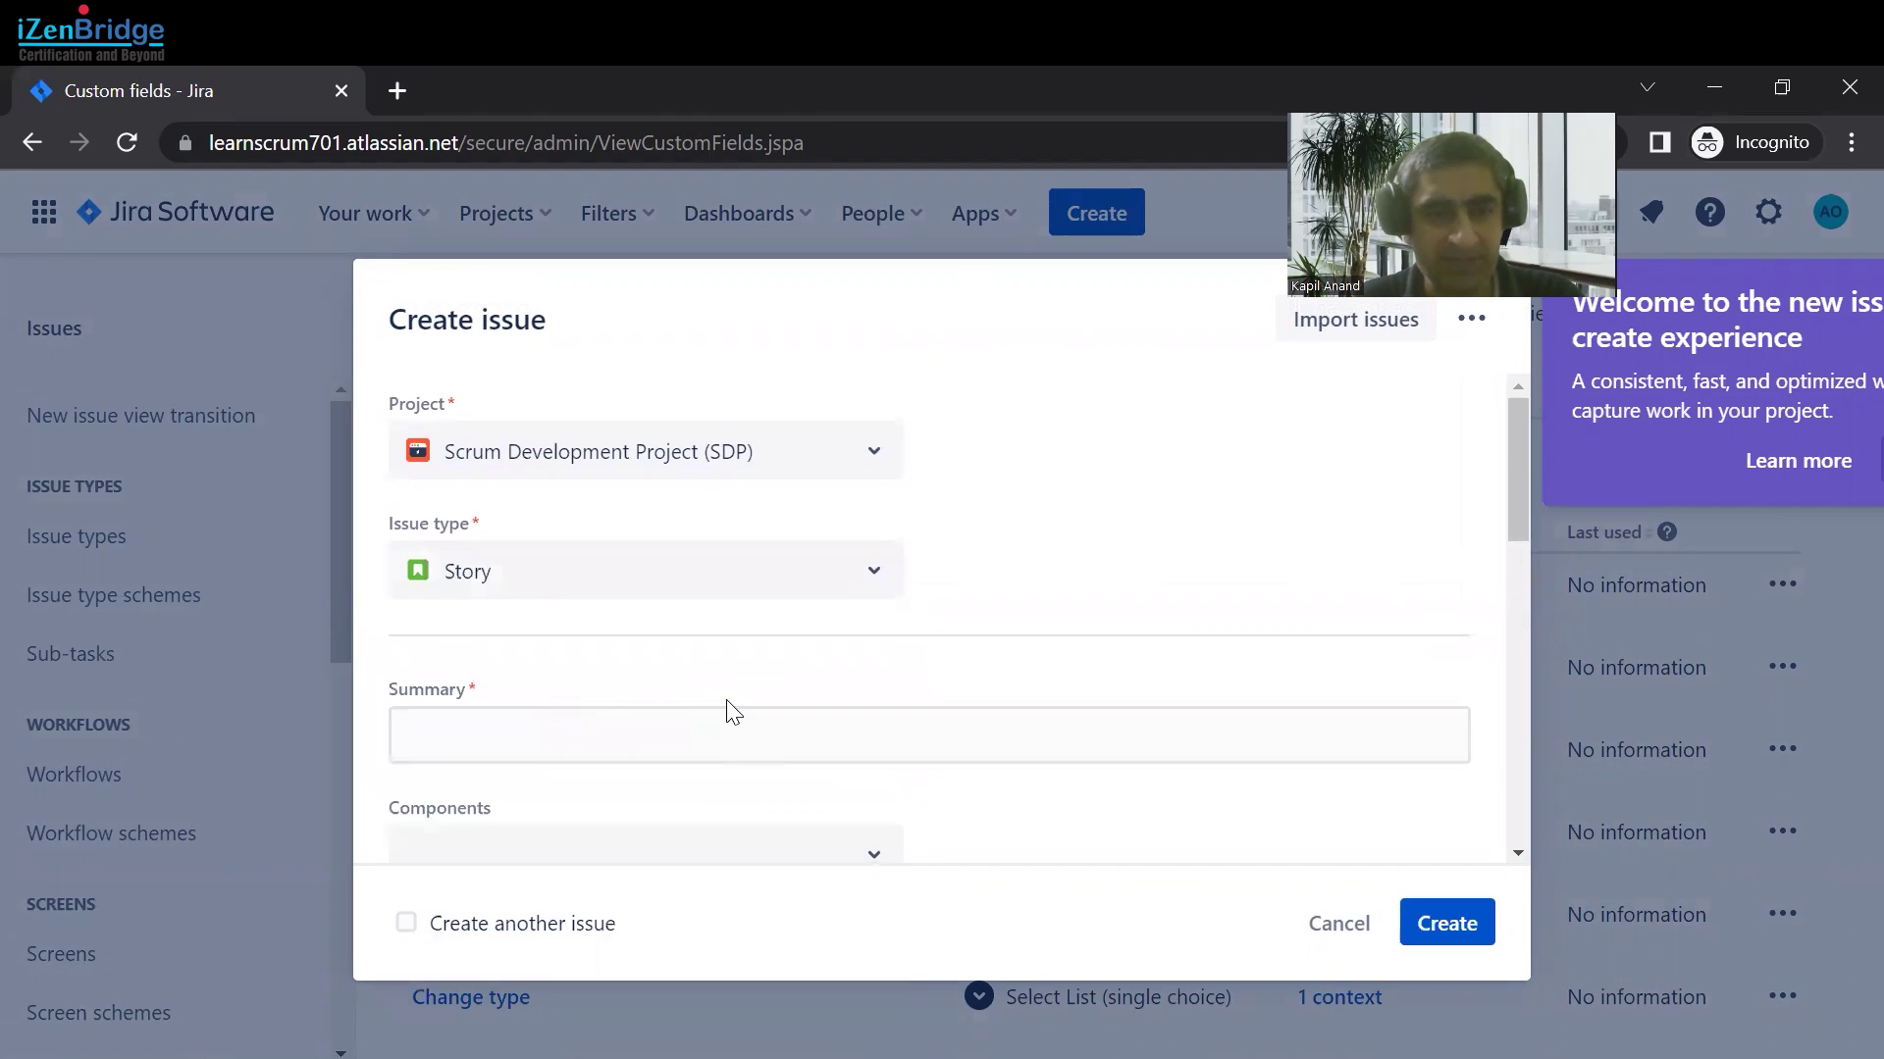
scroll(728, 712, "down", 5)
scroll(728, 712, "down", 5)
scroll(726, 714, "up", 3)
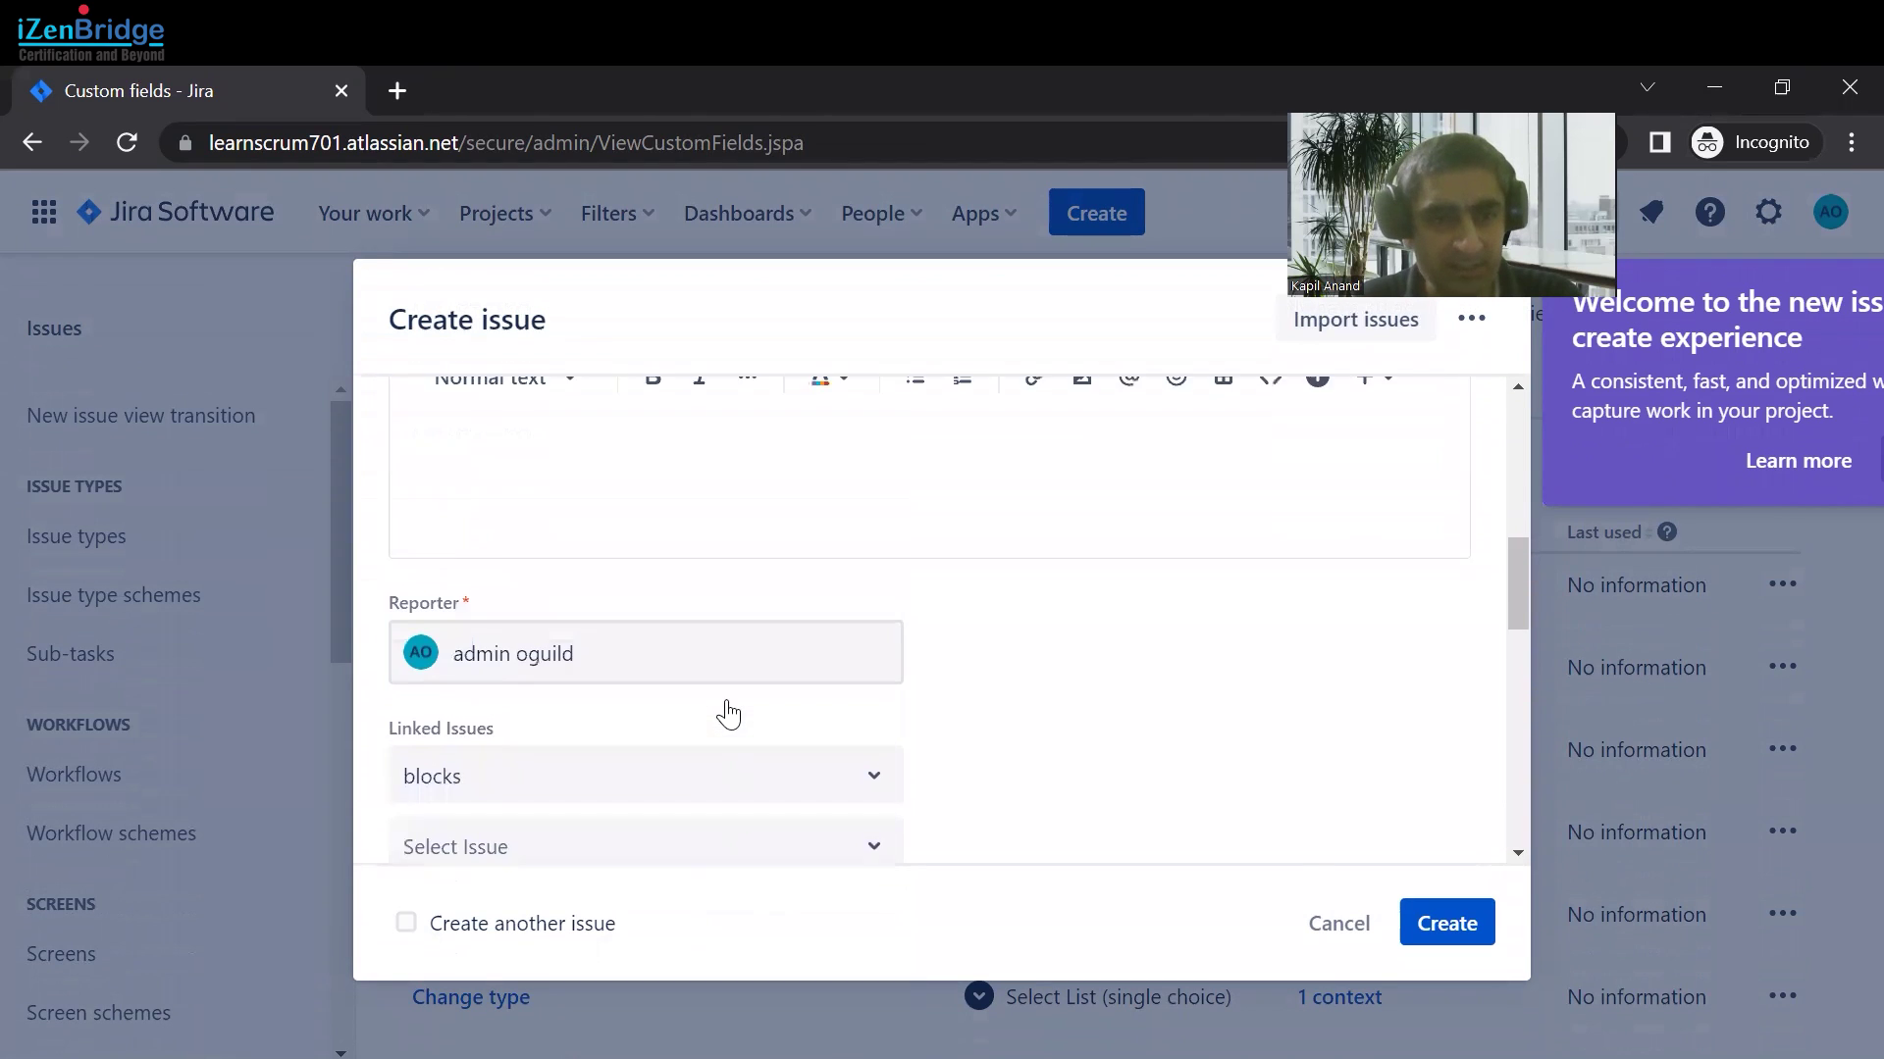
scroll(728, 714, "down", 2)
scroll(728, 714, "down", 7)
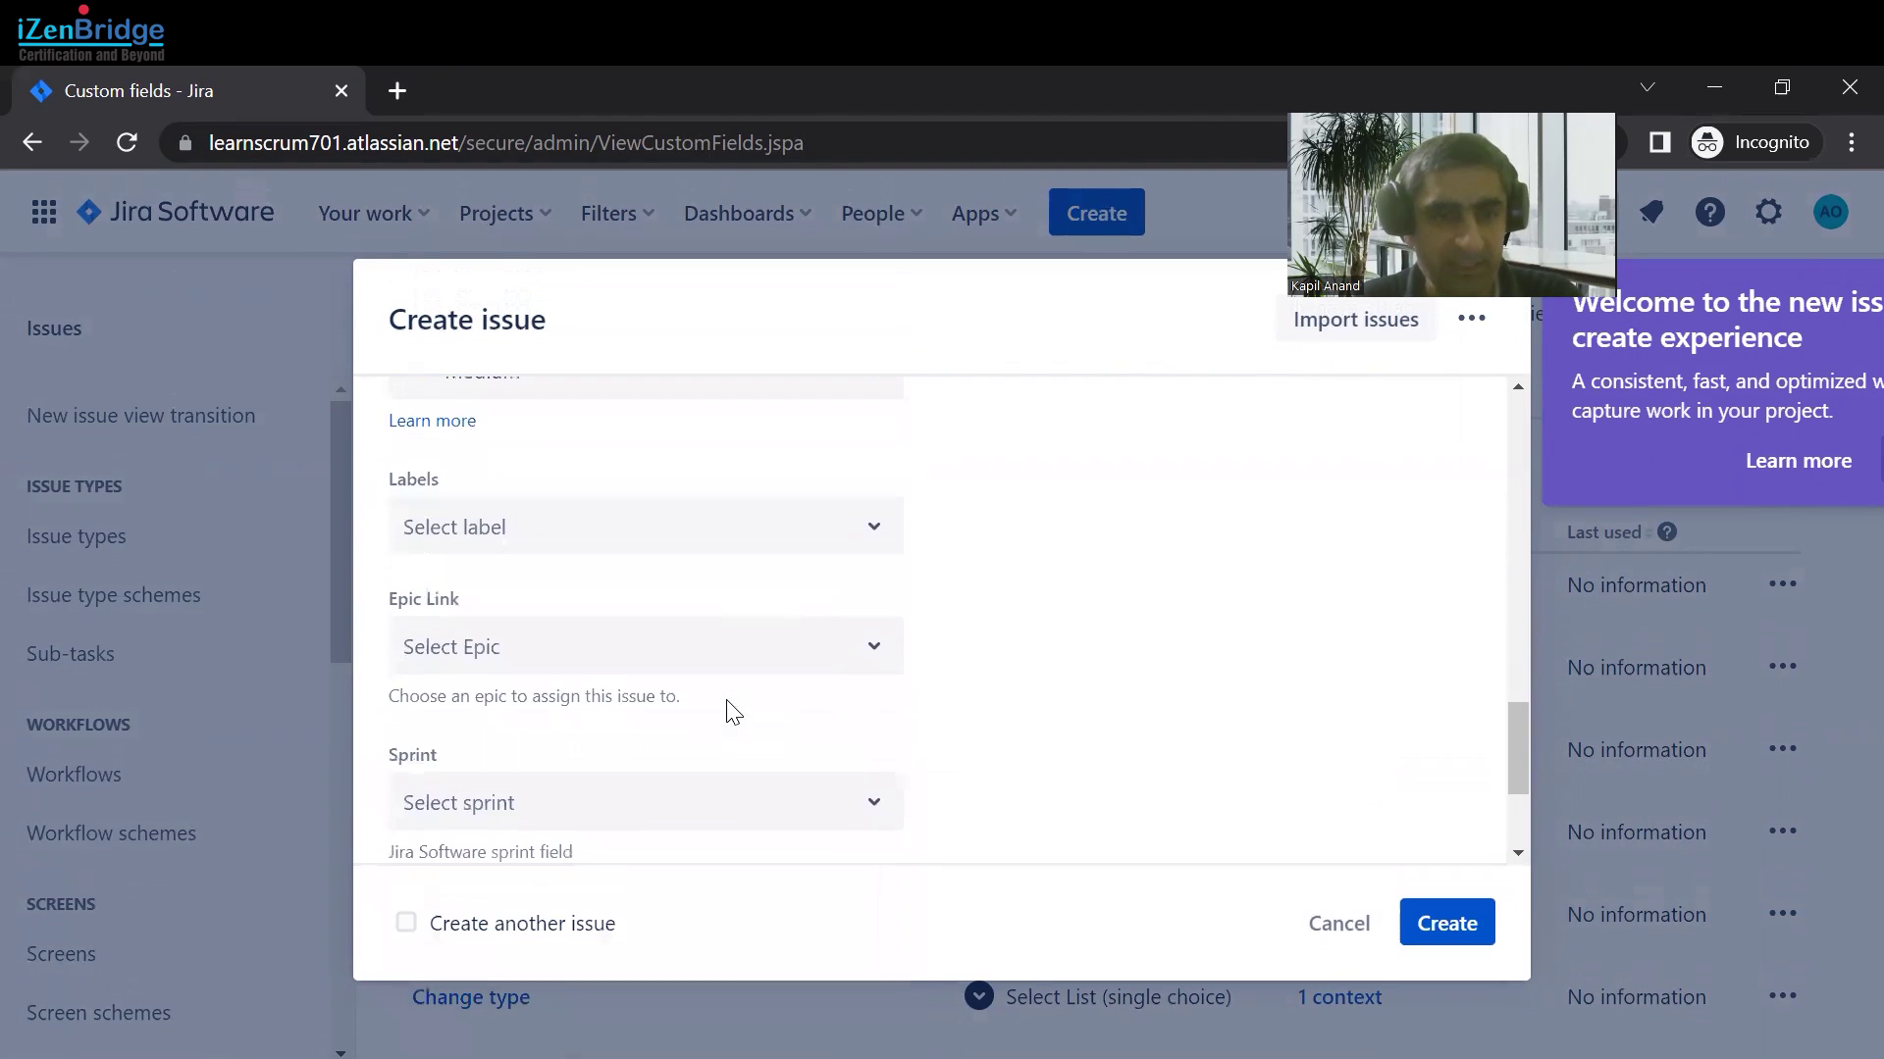
scroll(728, 715, "down", 3)
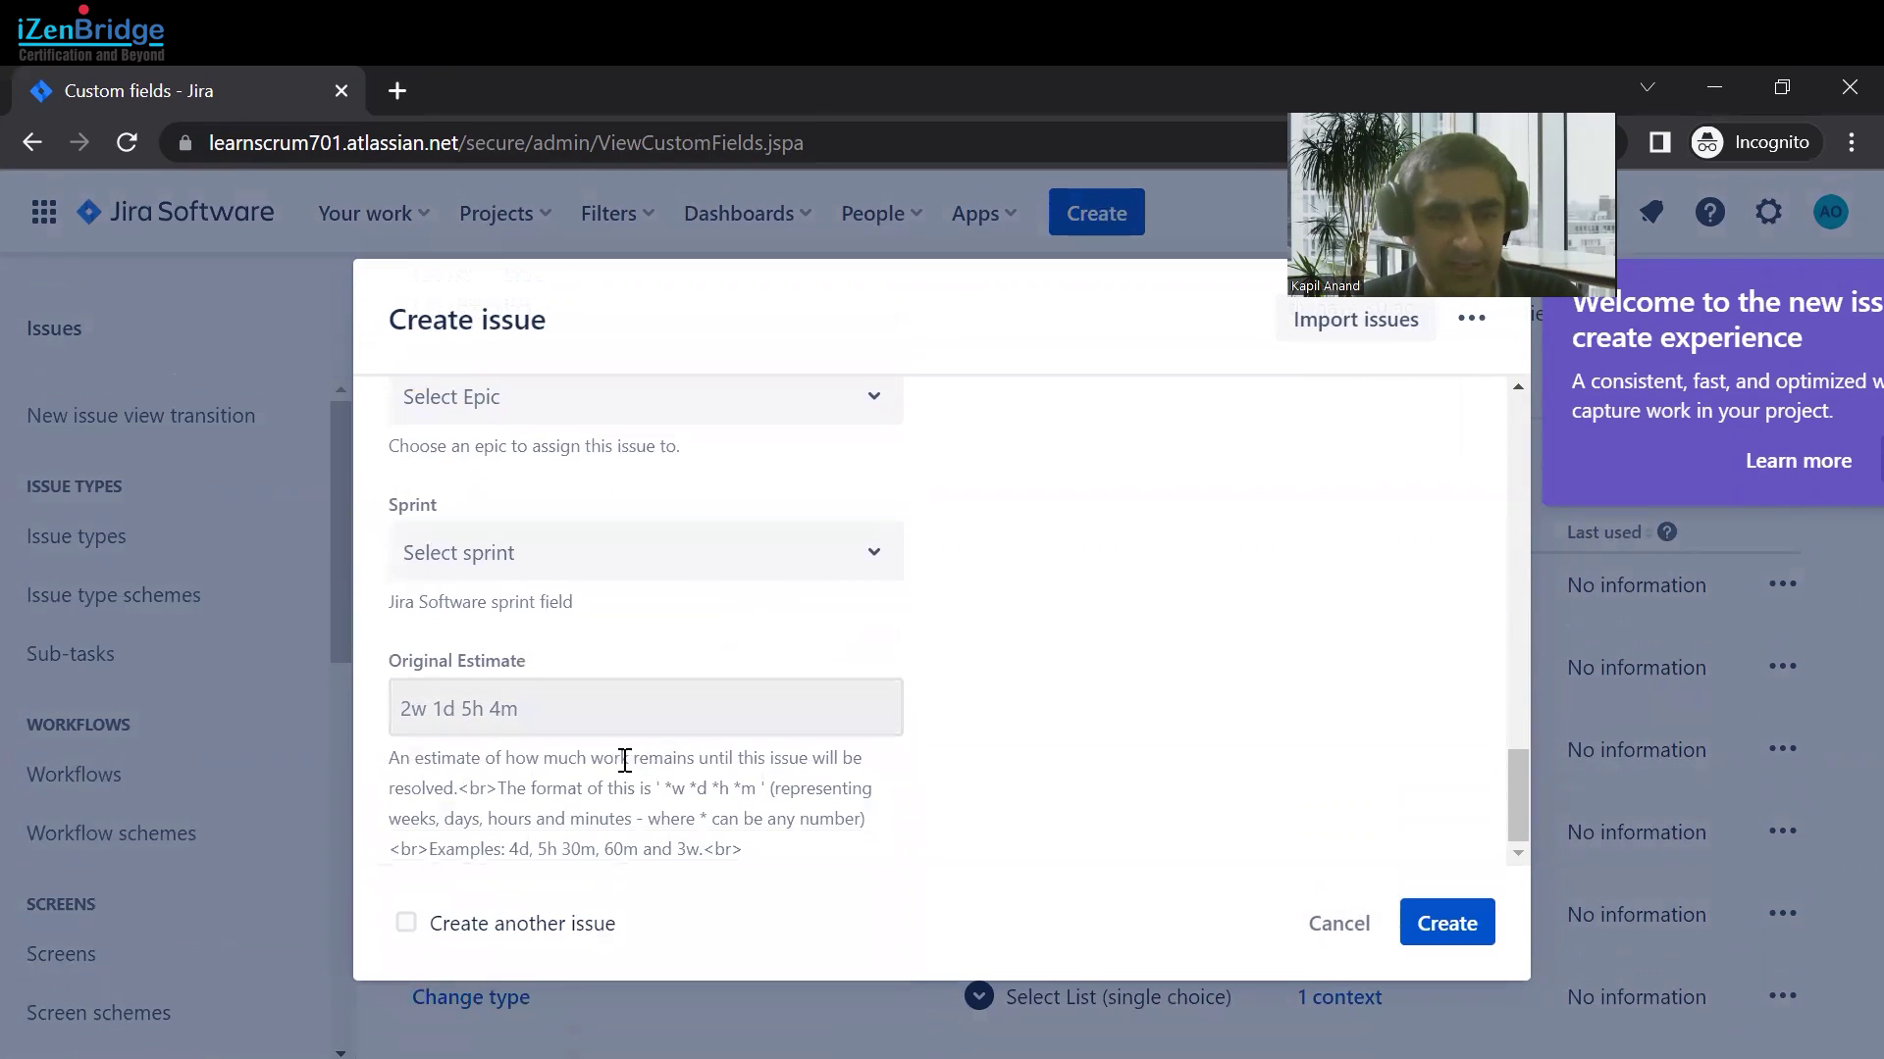
scroll(555, 692, "up", 6)
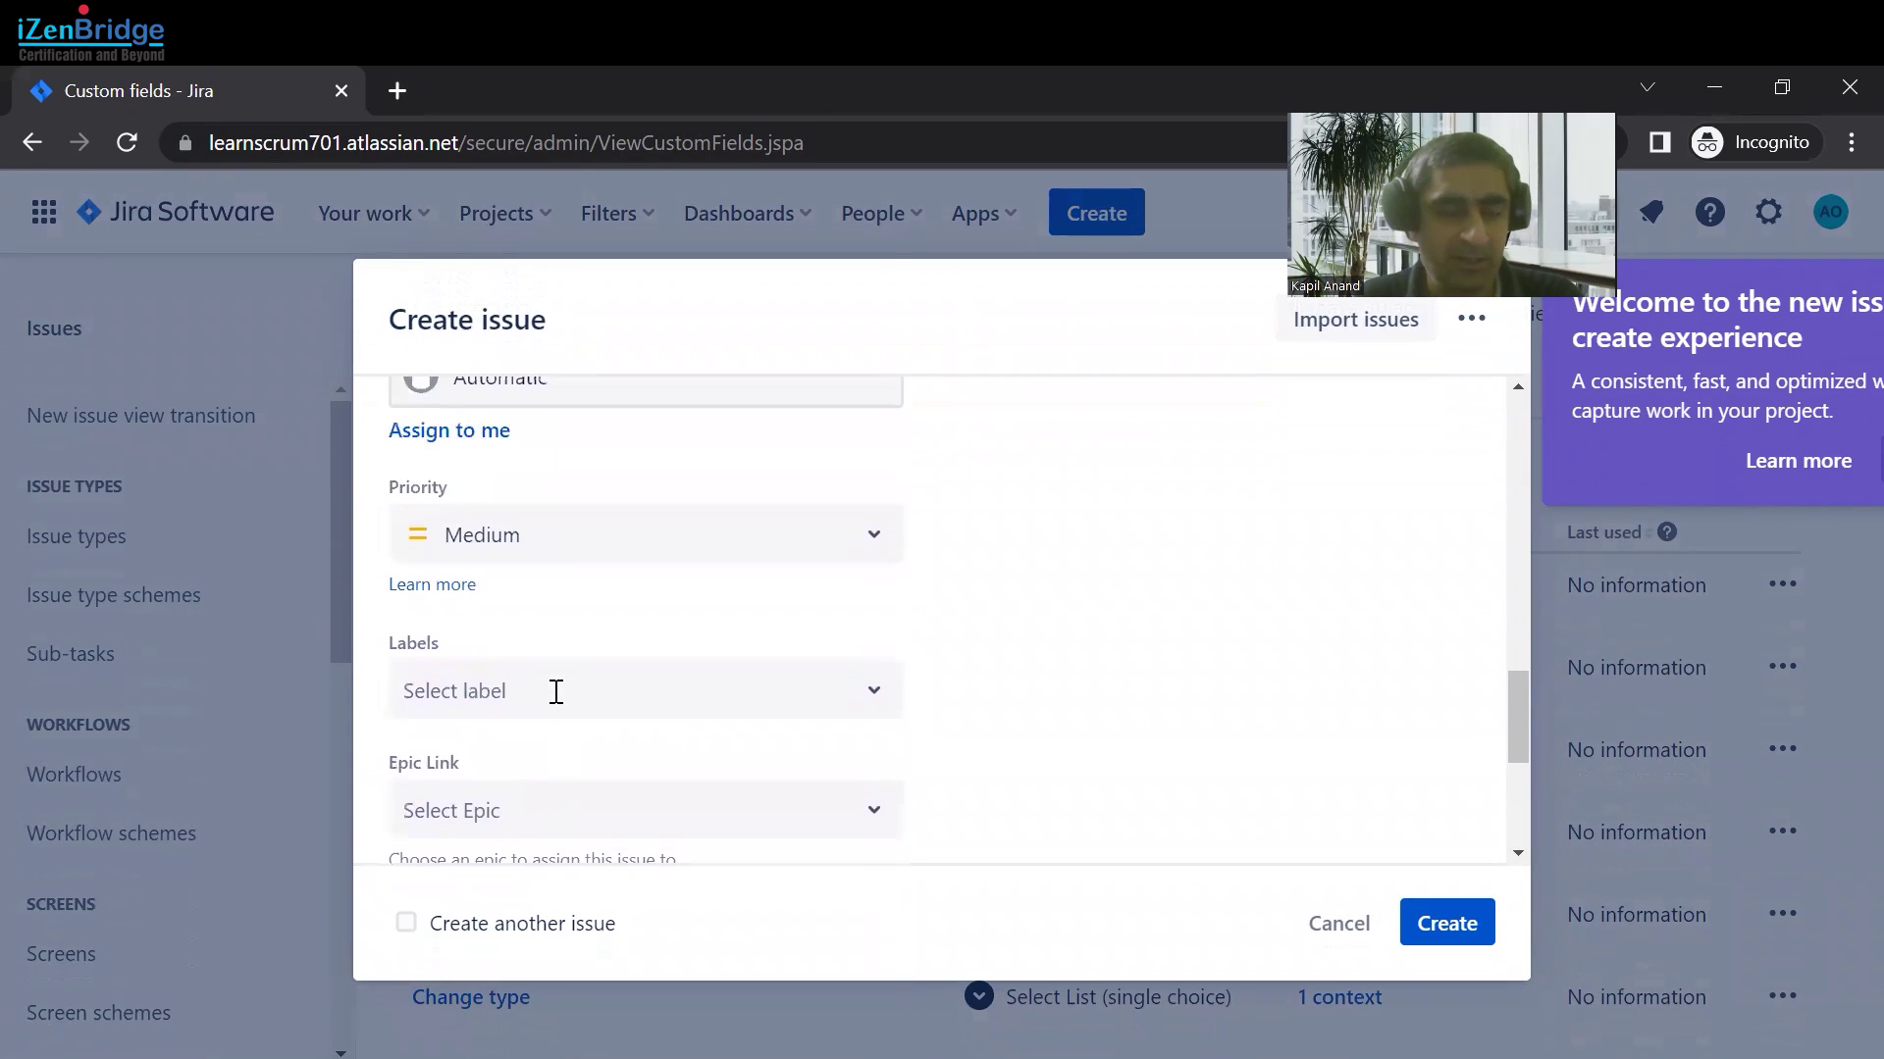
scroll(555, 692, "up", 10)
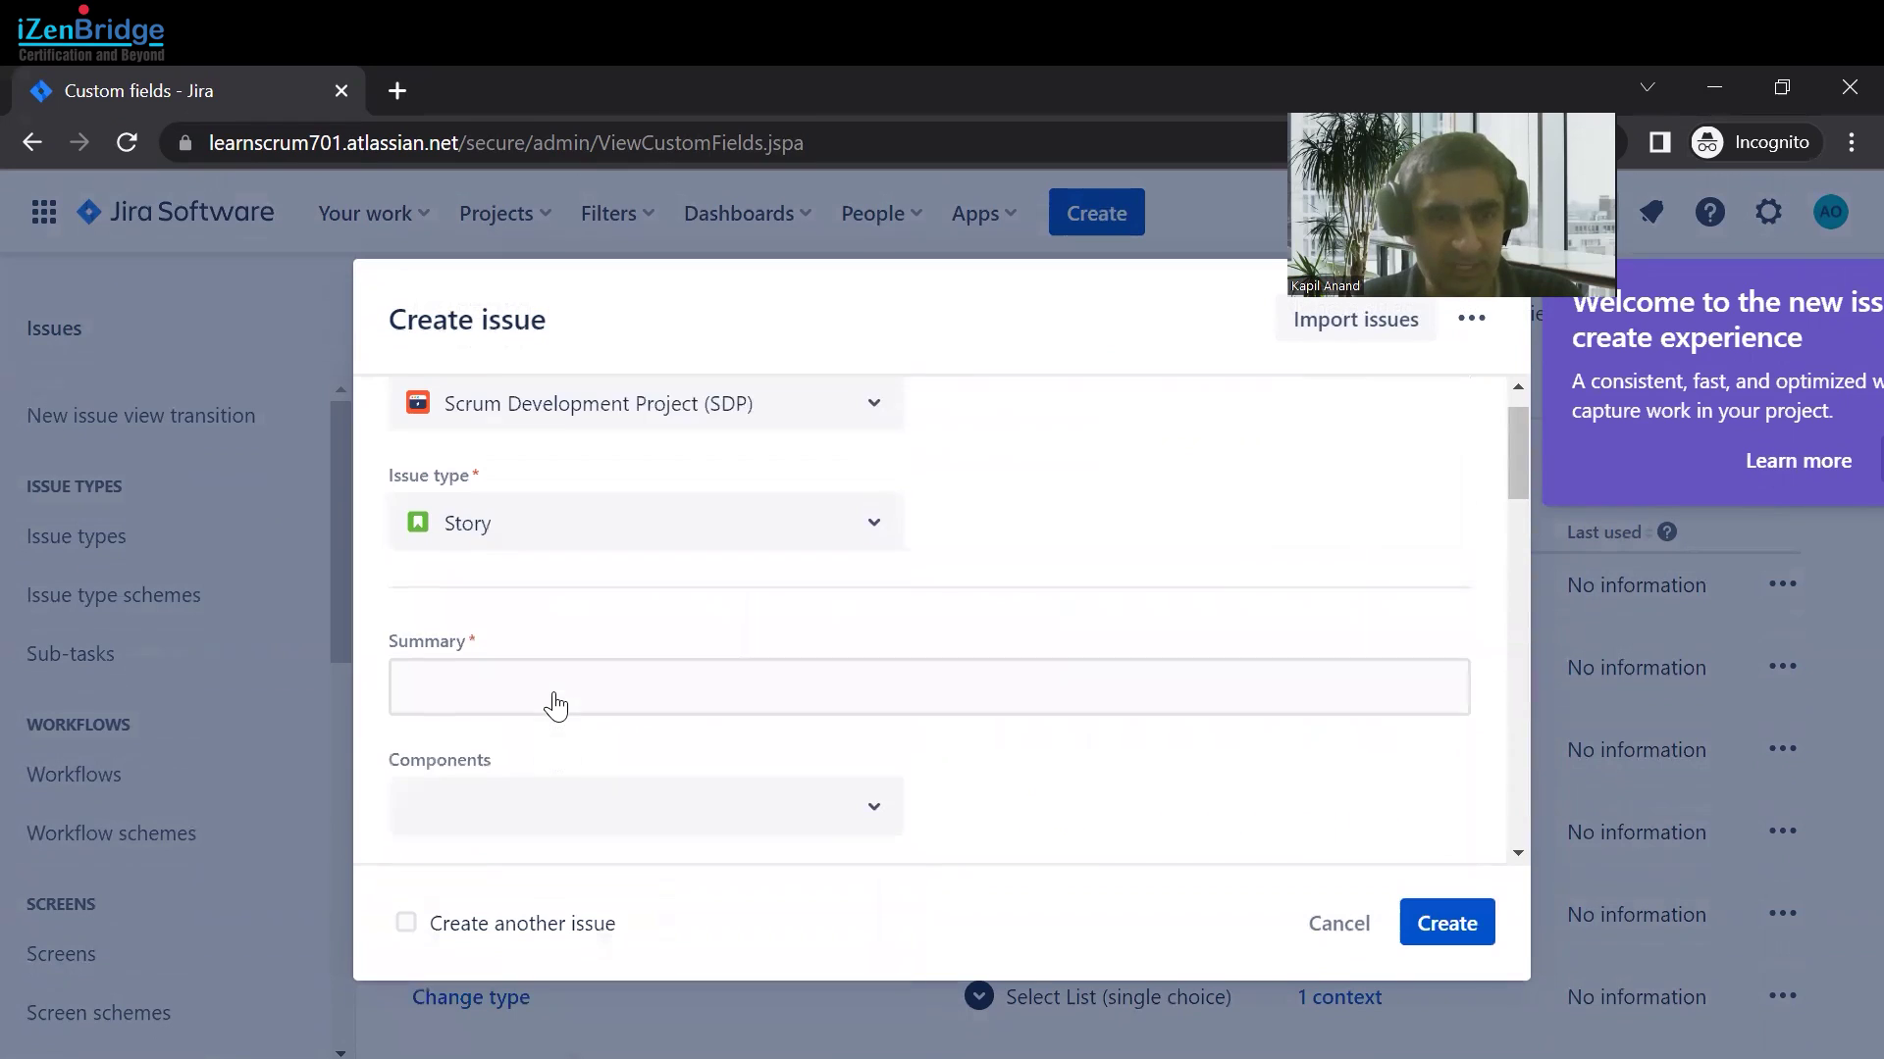